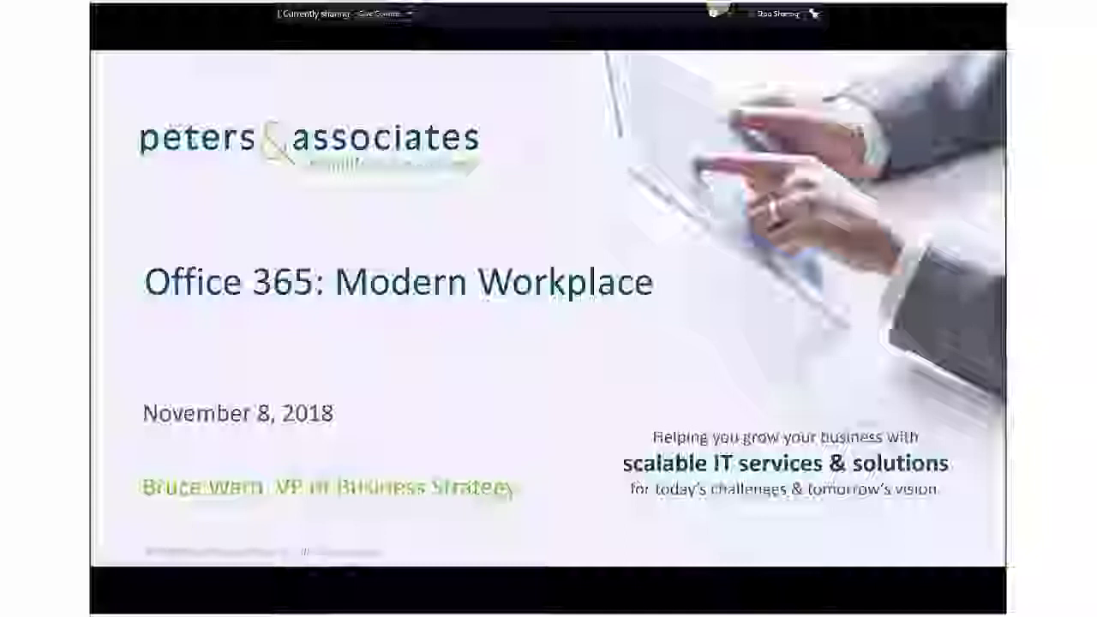
- Advance the slide show from the Office 365: Modern Workplace title to the feature-comparison table
key(Right)
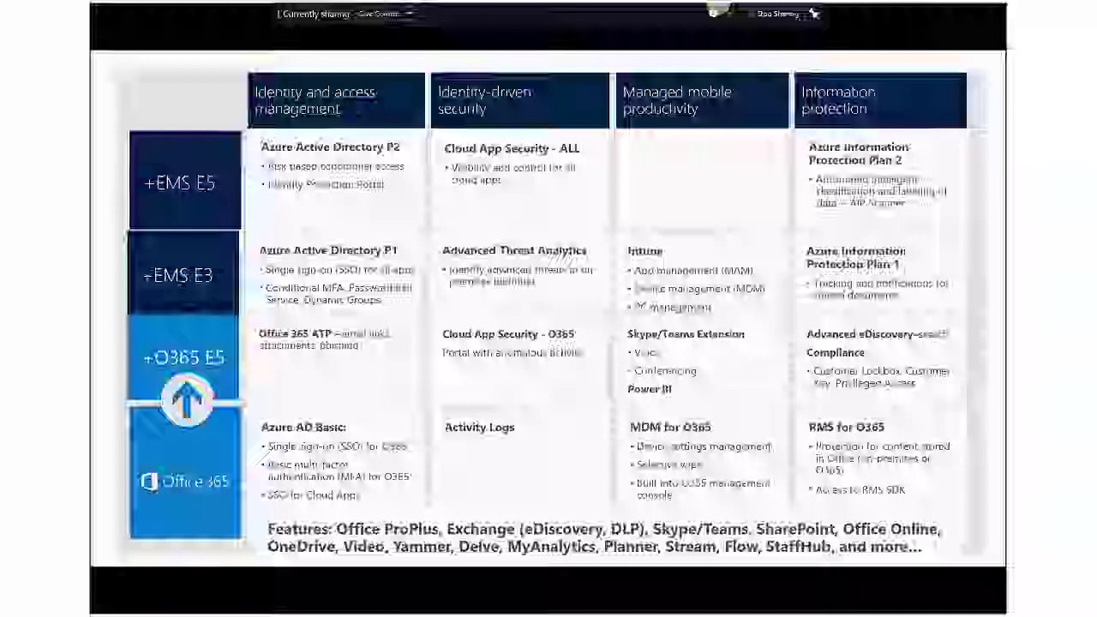
- Run the red highlights on the O365 E5, Office 365 and Features rows, then reach the NIST CSF slide
key(Right)
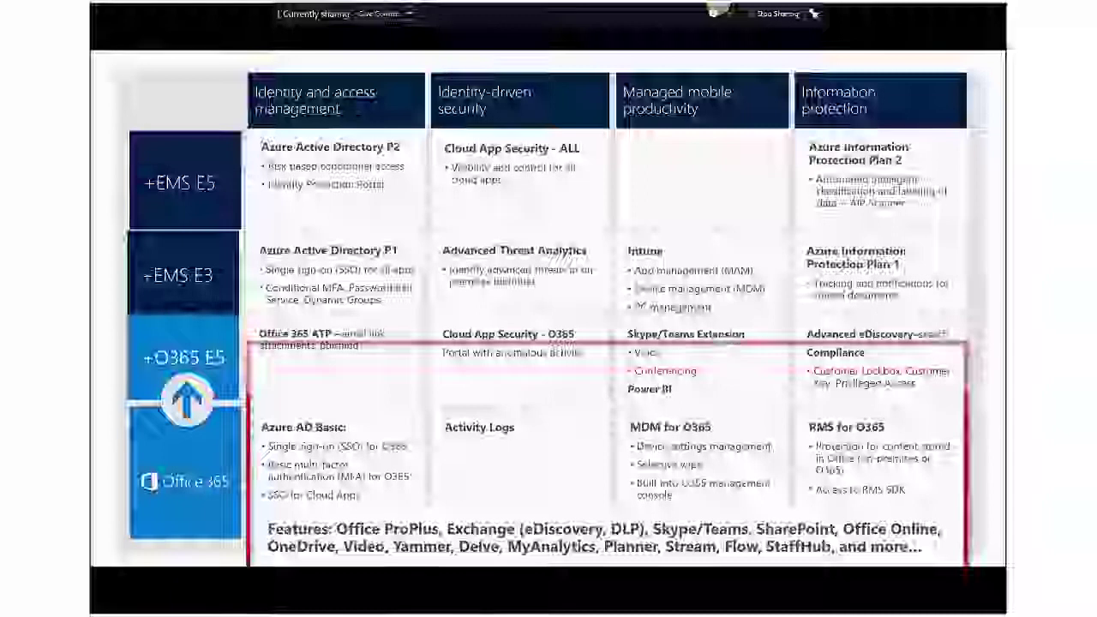
key(Right)
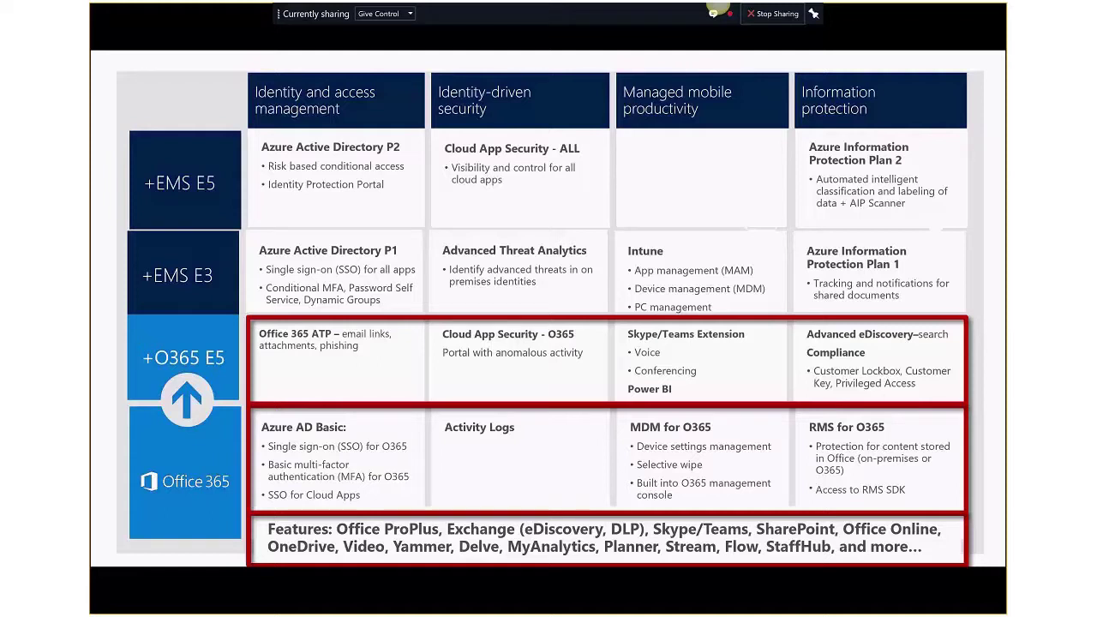
key(Right)
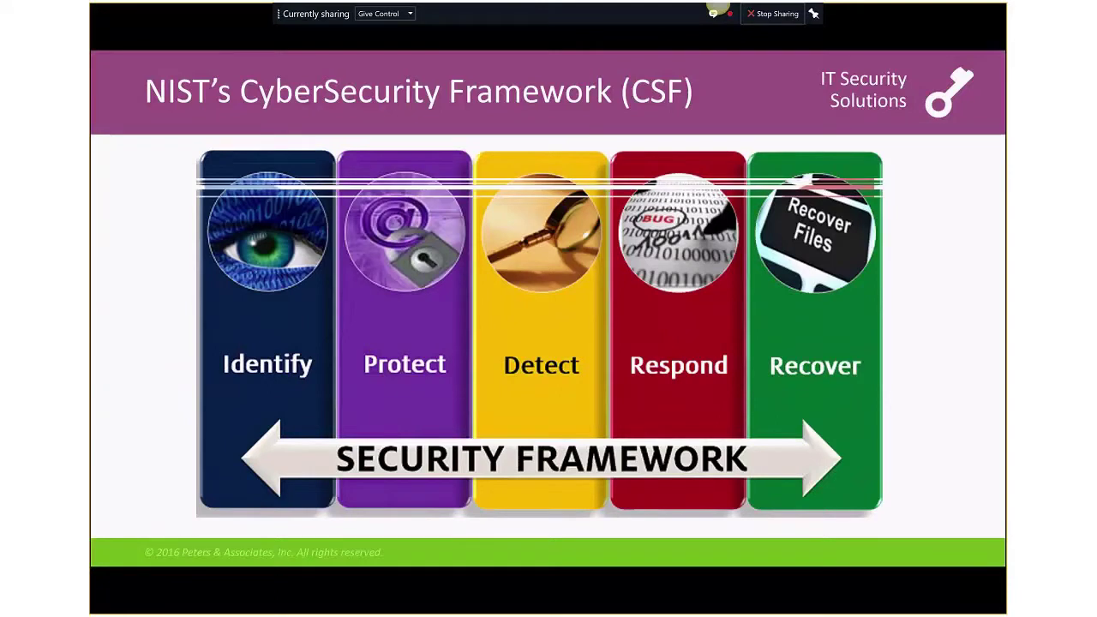
- Step past the Prevention/Reaction bow-tie diagram to the O365 – Functionality and Features section slide
key(Right)
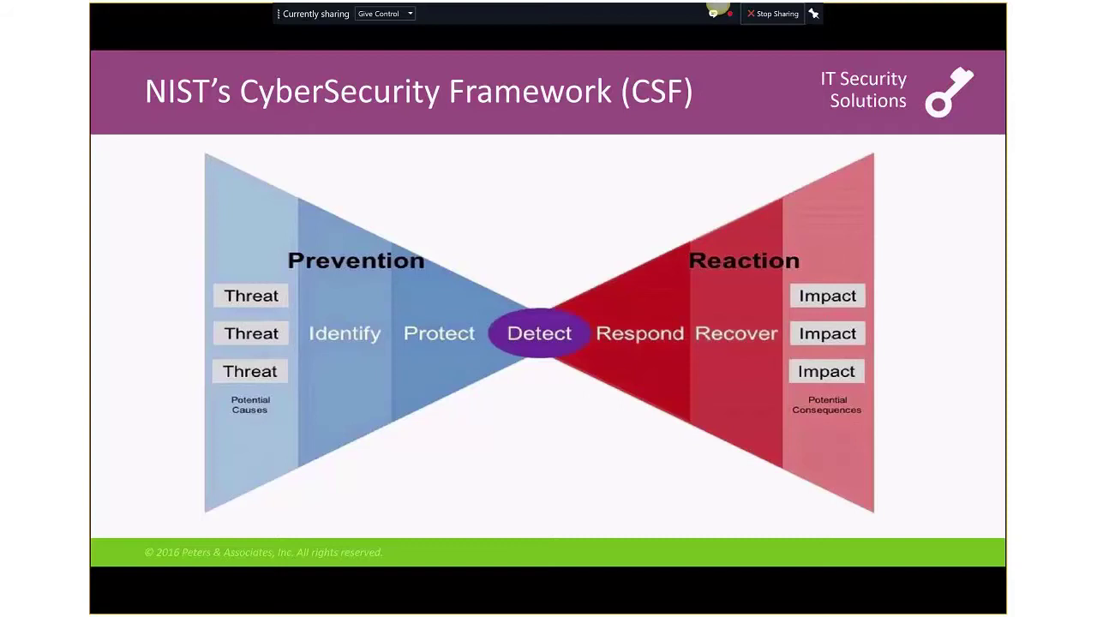
key(Right)
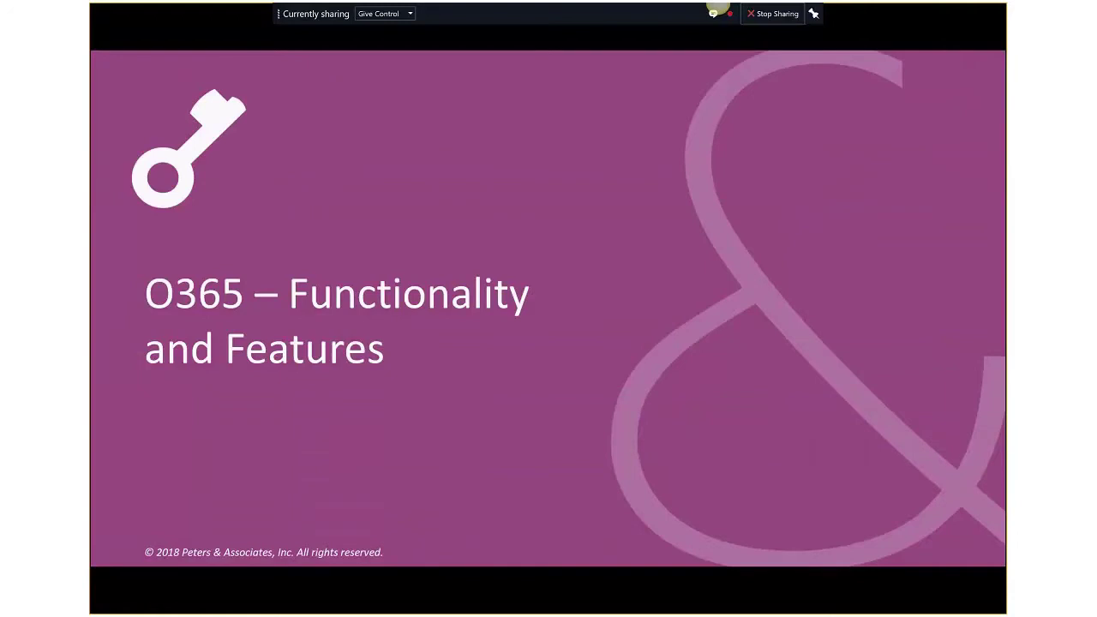
- Show the feature table, highlight its Features row, and move on to the Whiteboard features slide
key(Right)
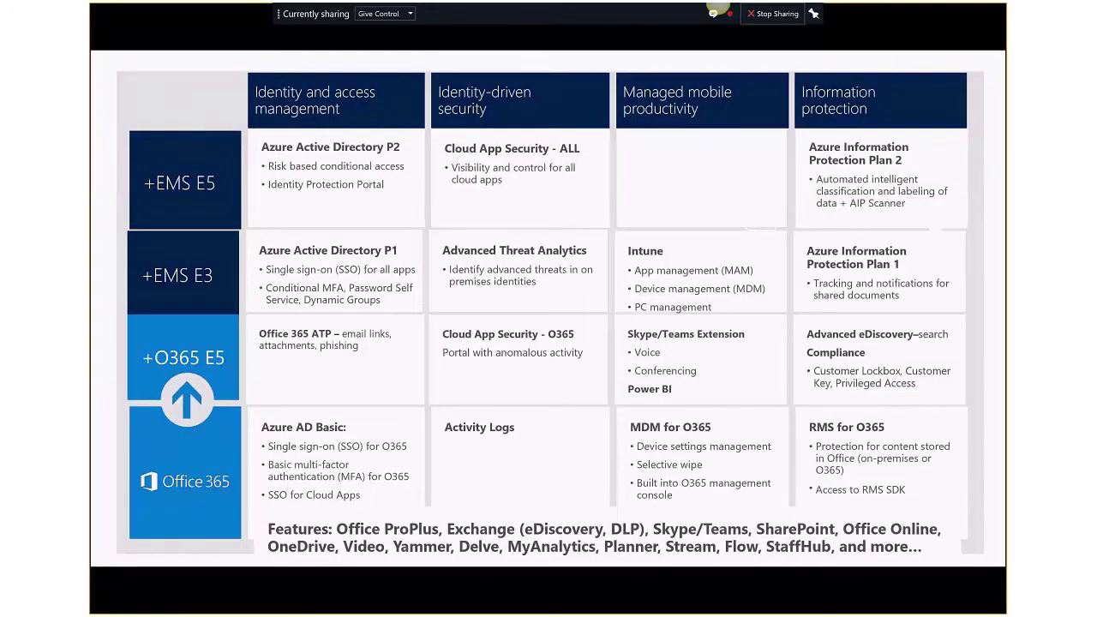
key(Right)
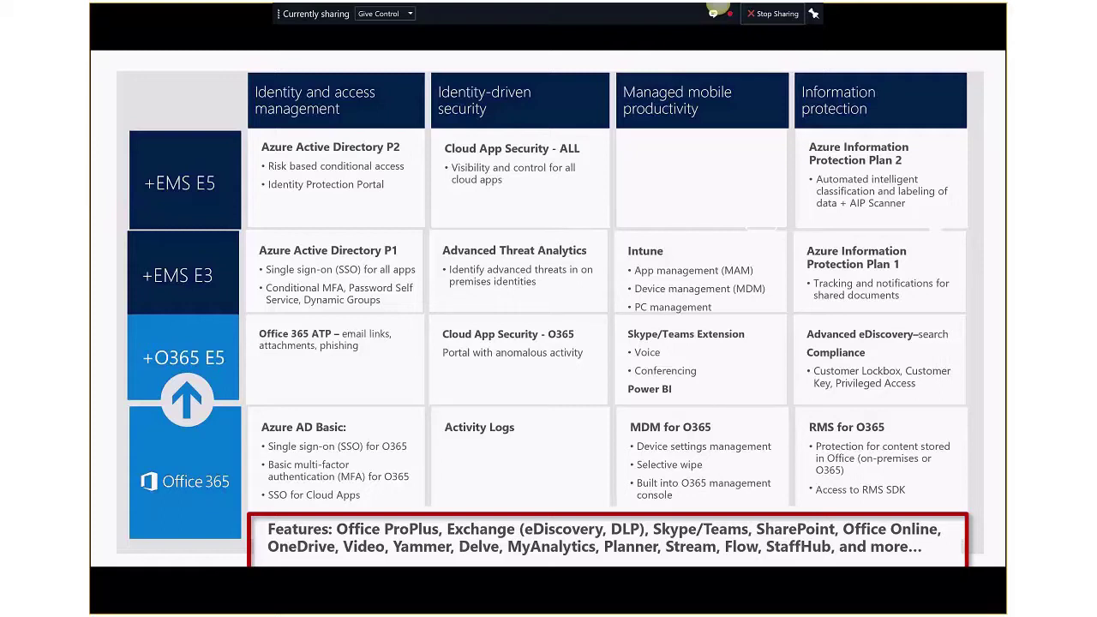
key(Right)
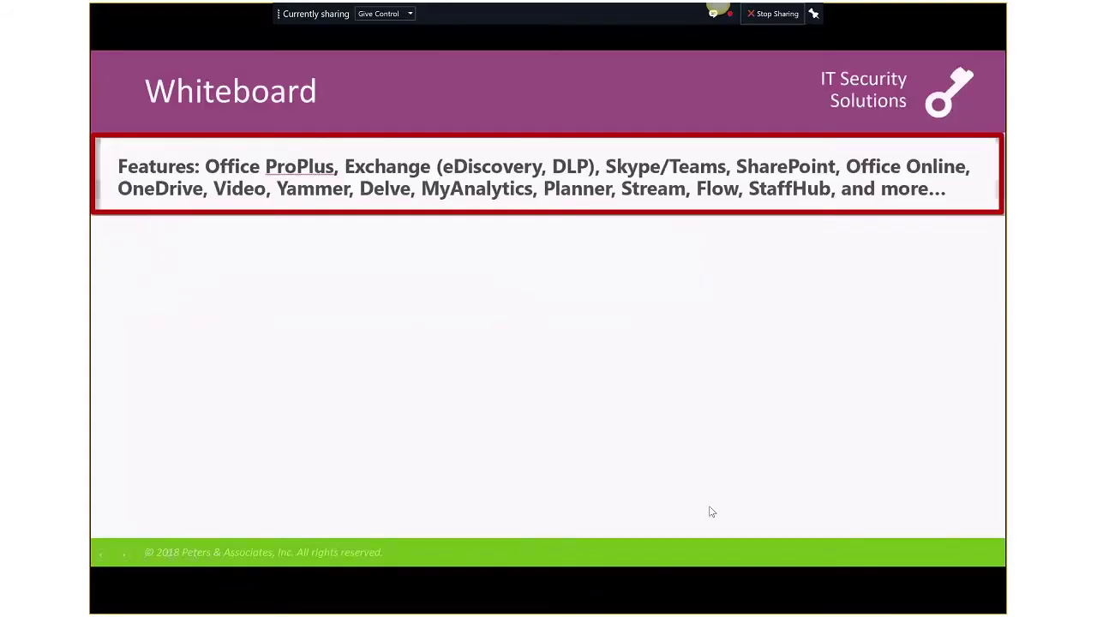
- Exit the slide show to Normal view at slide 6 of 81
key(Escape)
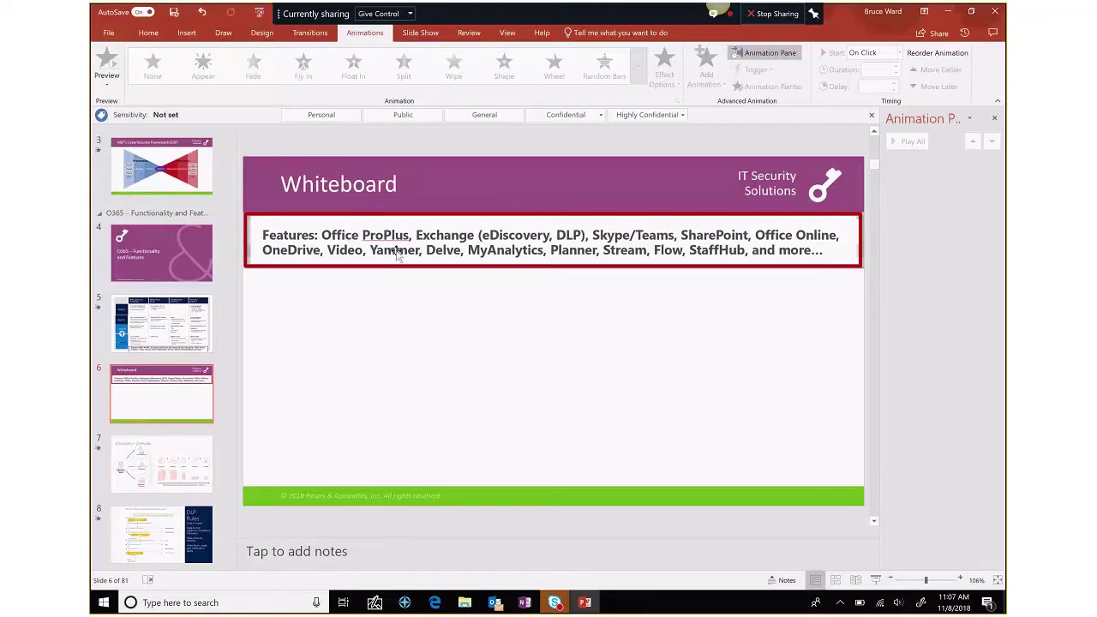
- Show the Account page listing Office 365 ProPlus, Version 1808 (Build 10730.20155)
click(108, 34)
click(113, 243)
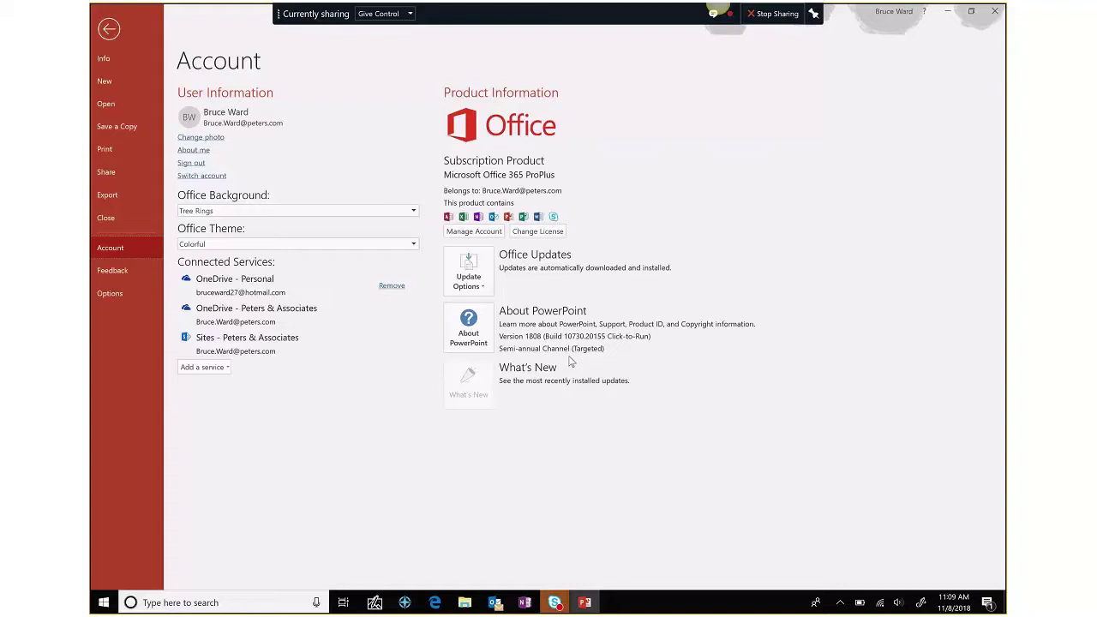
- Leave Backstage and return to editing slide 6, the Whiteboard features slide
click(109, 30)
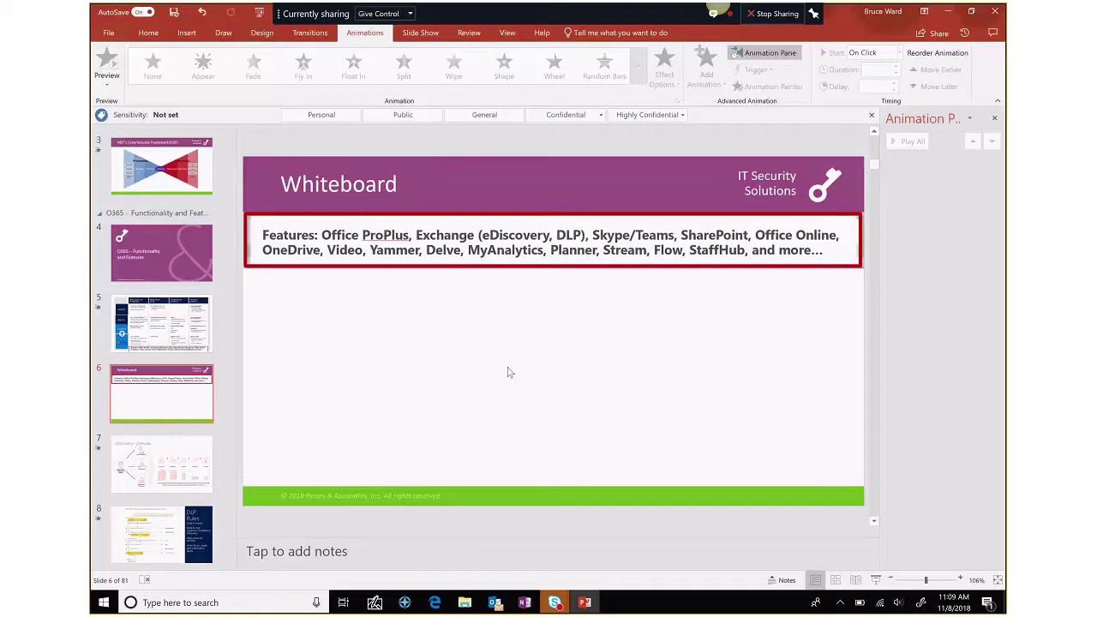
- Switch from the OneDrive browser window to SharePoint, then to the Contoso Microsoft 365 admin center
click(421, 598)
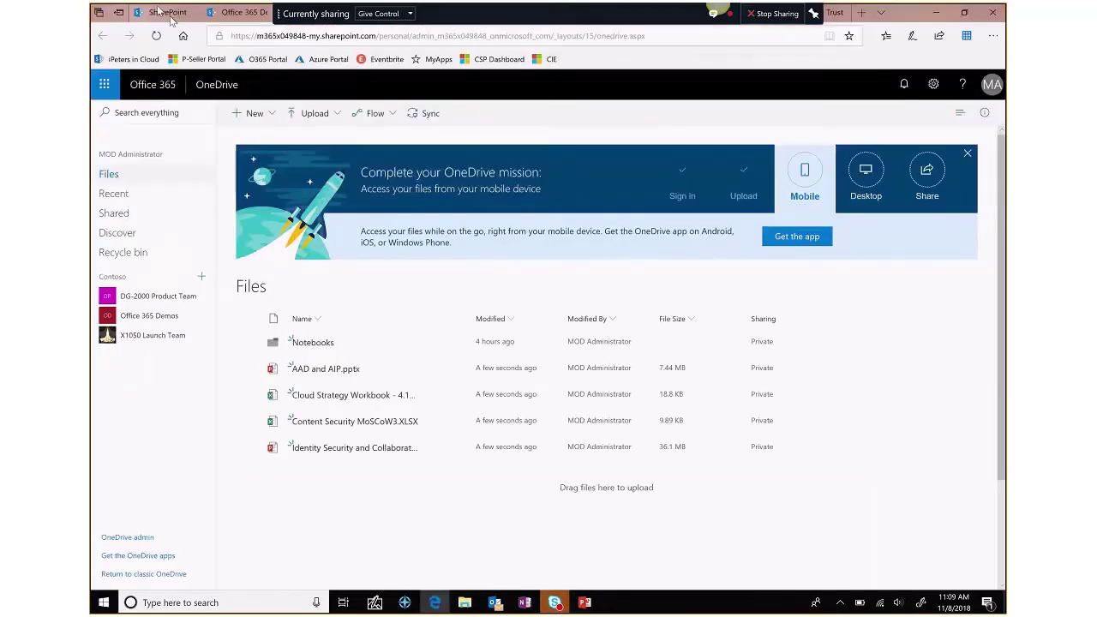
click(168, 14)
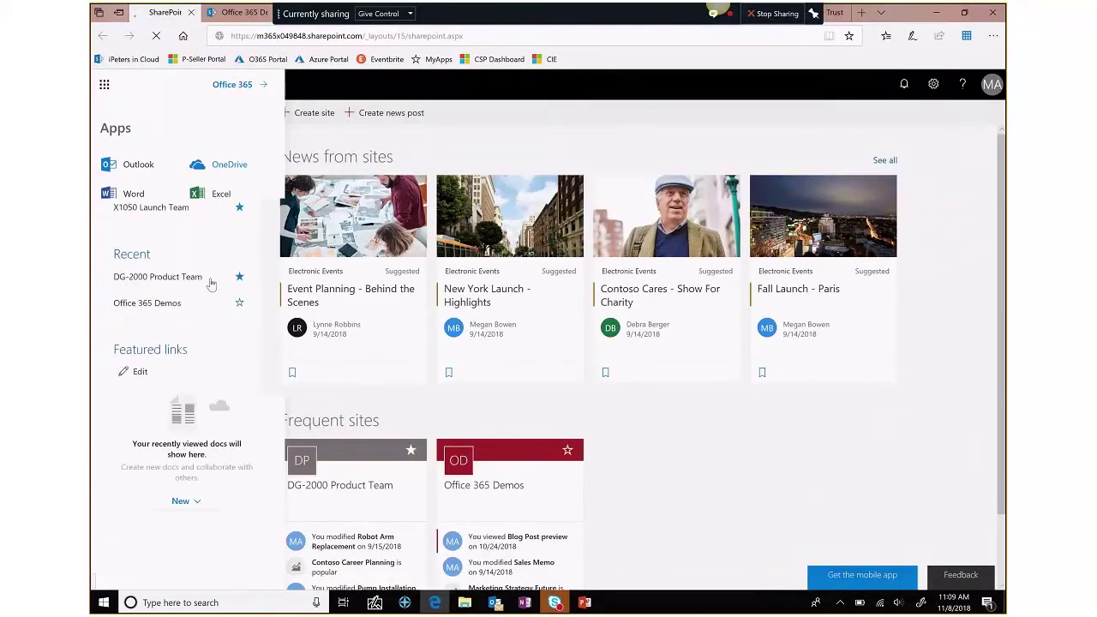
click(211, 284)
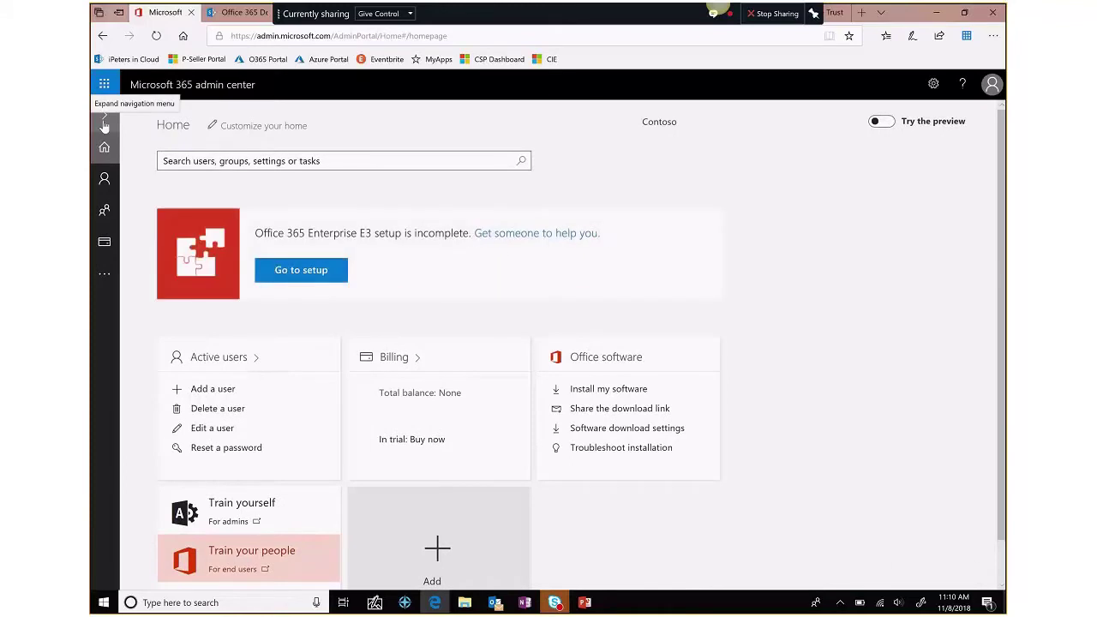
- Expand the admin navigation and reveal the Admin centers flyout list
click(107, 278)
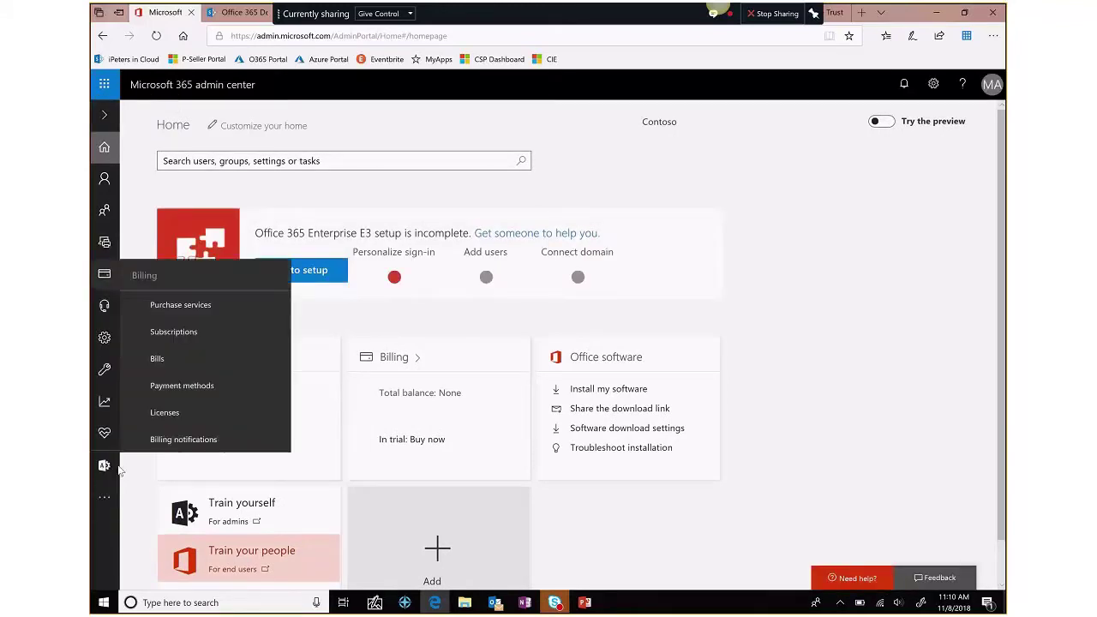
mouse_move(105, 467)
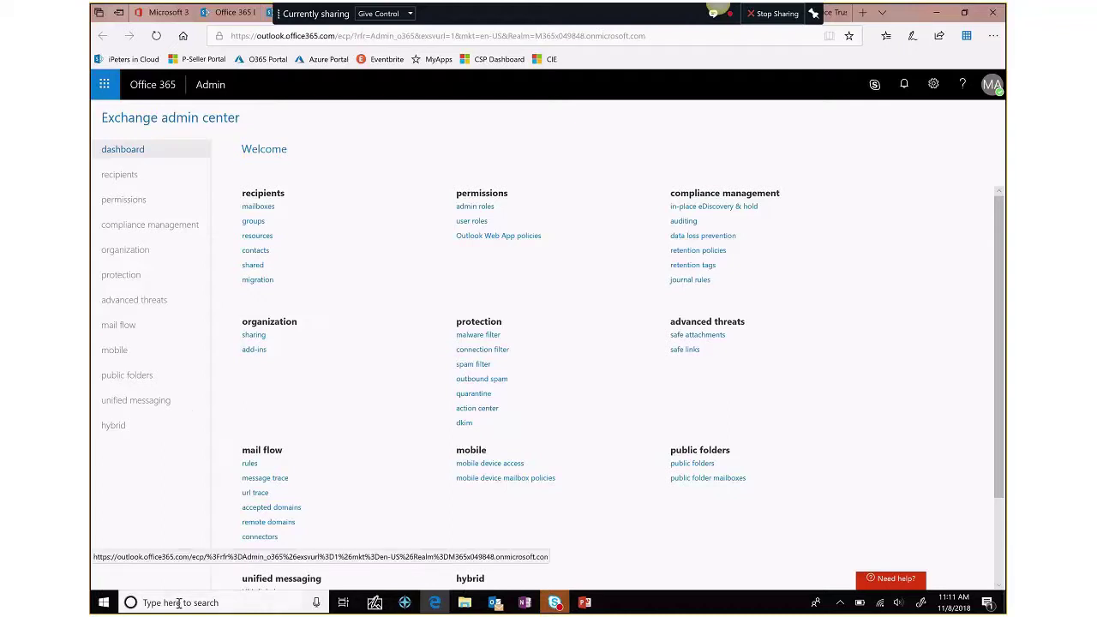
- Bring up the Windows search panel over the Exchange admin center dashboard
click(103, 601)
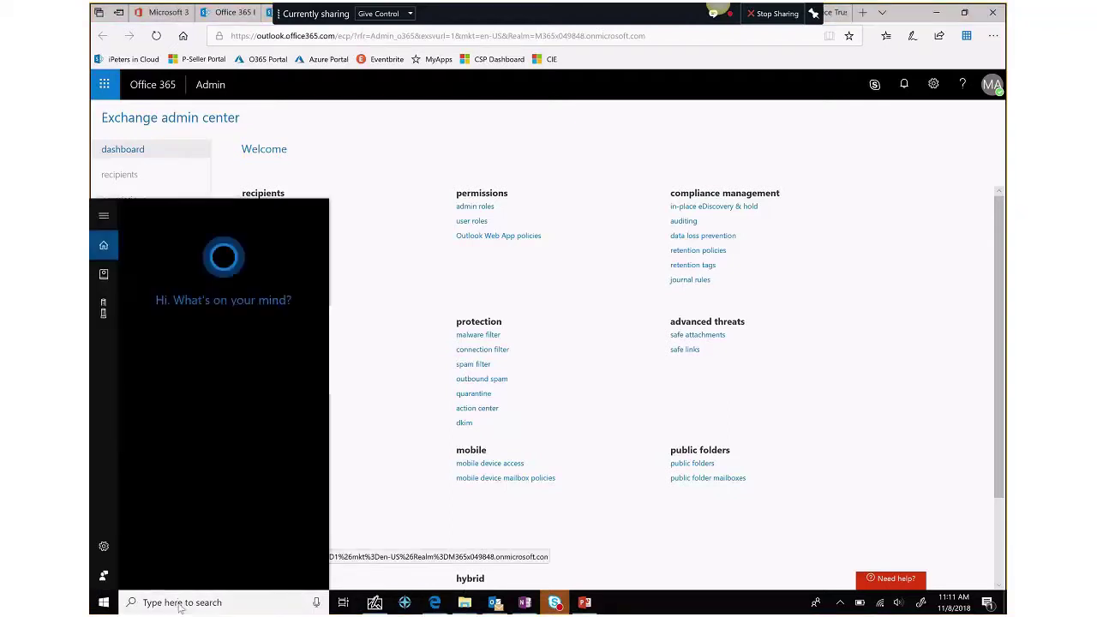
- Search Windows for 'o365' and open the O365 - Financial Justification workbook
text(o36)
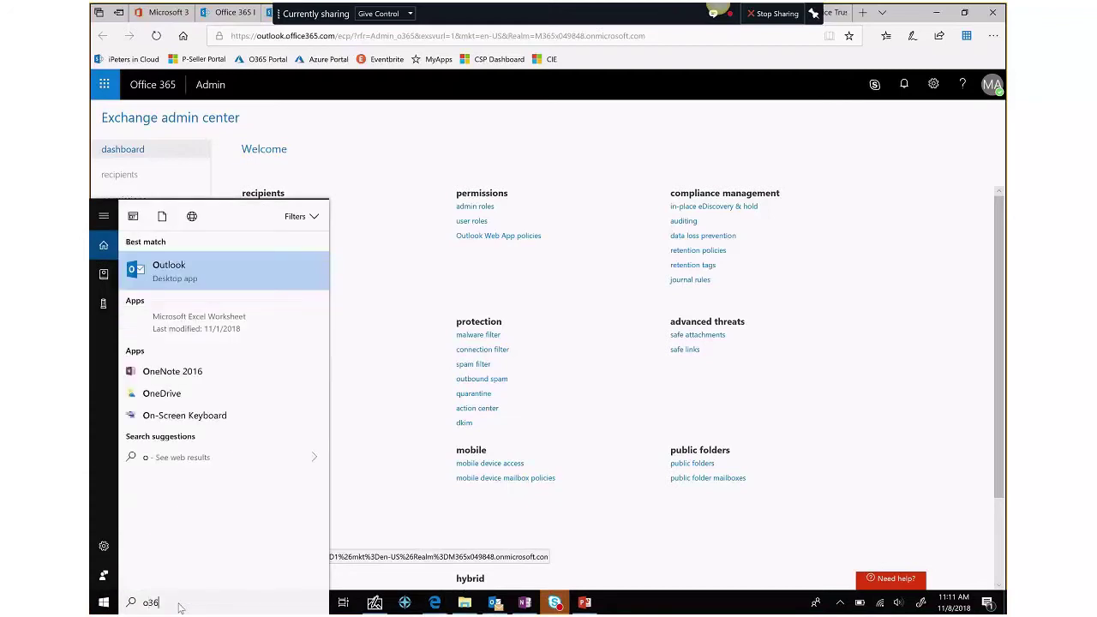
text(5)
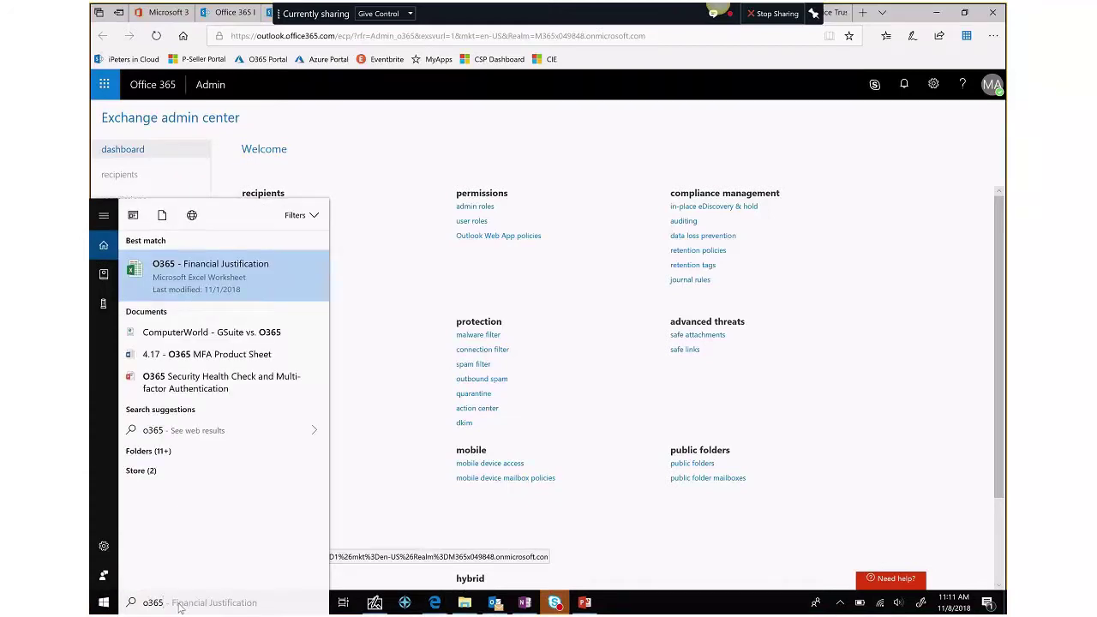
key(Return)
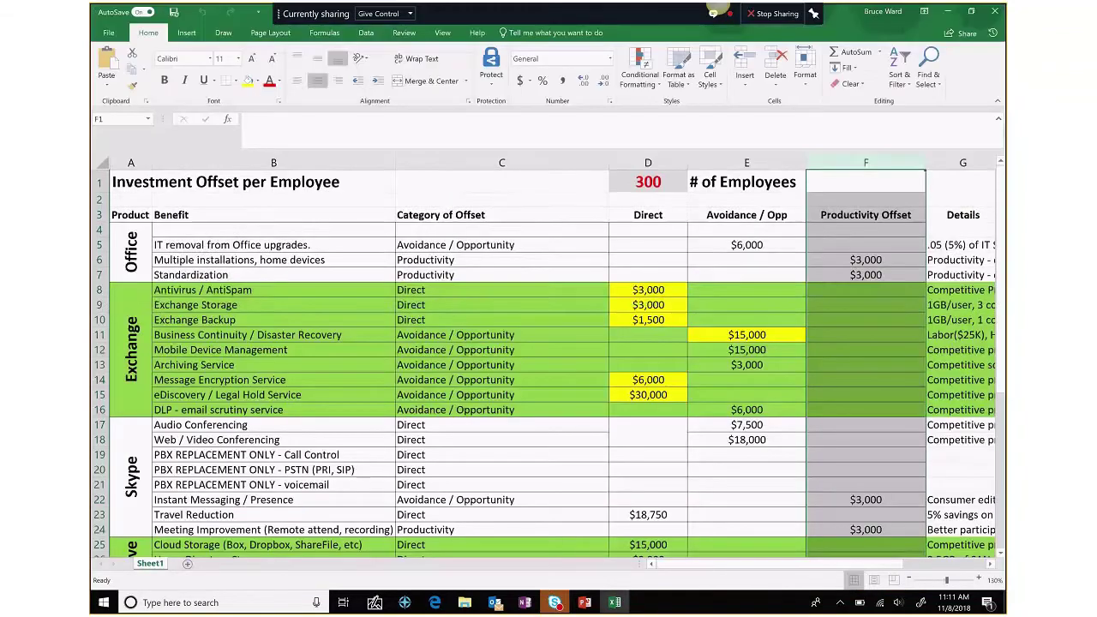
click(184, 267)
drag(180, 291, 183, 294)
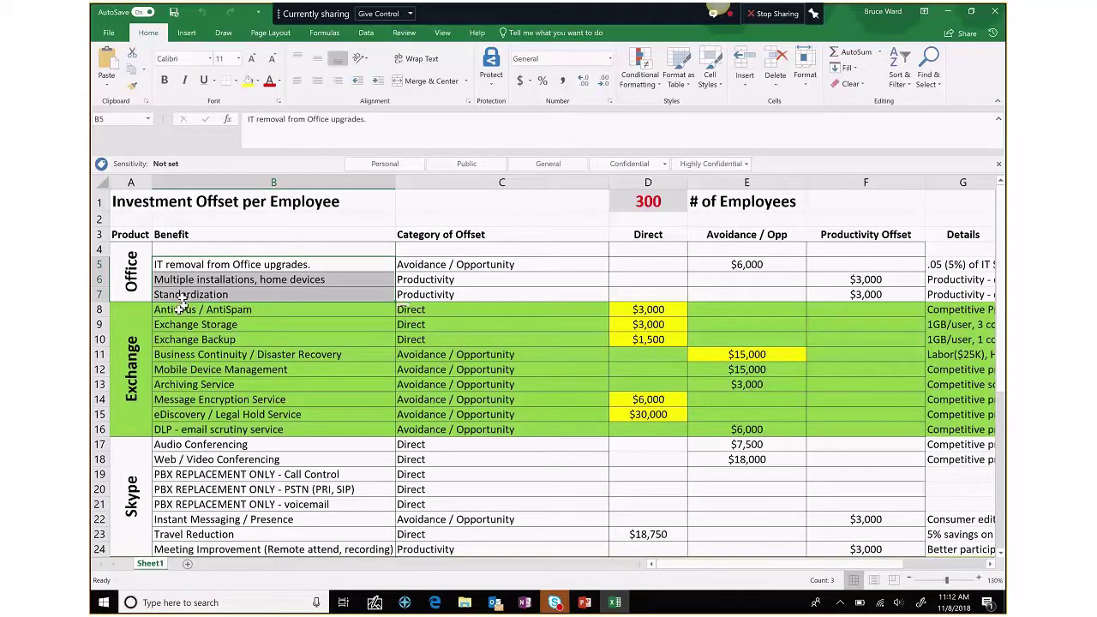
click(182, 307)
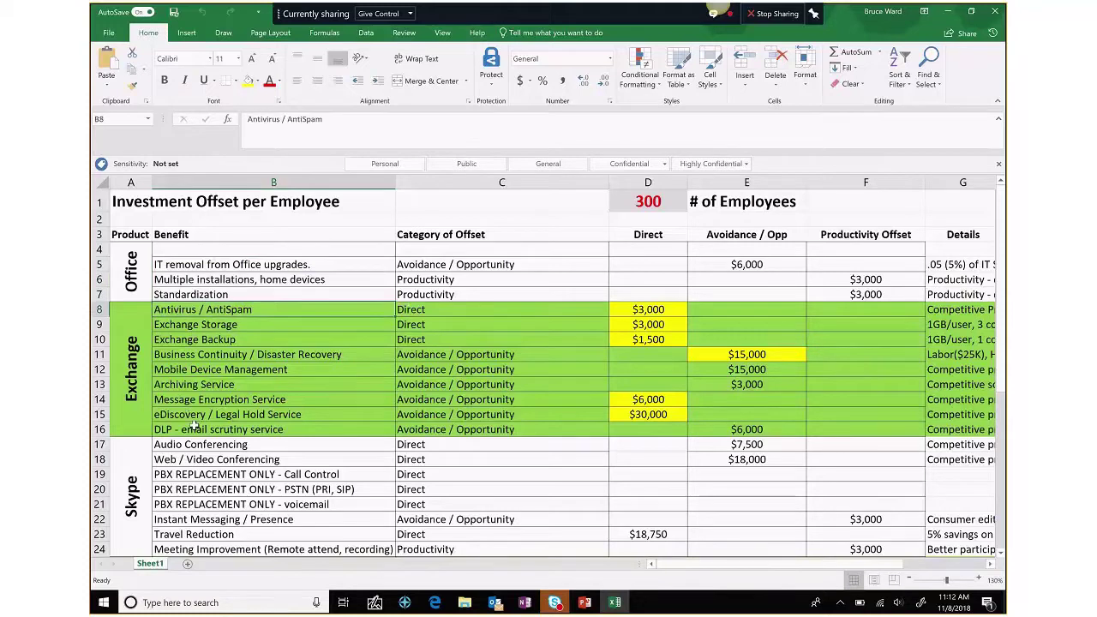
shift+click(195, 426)
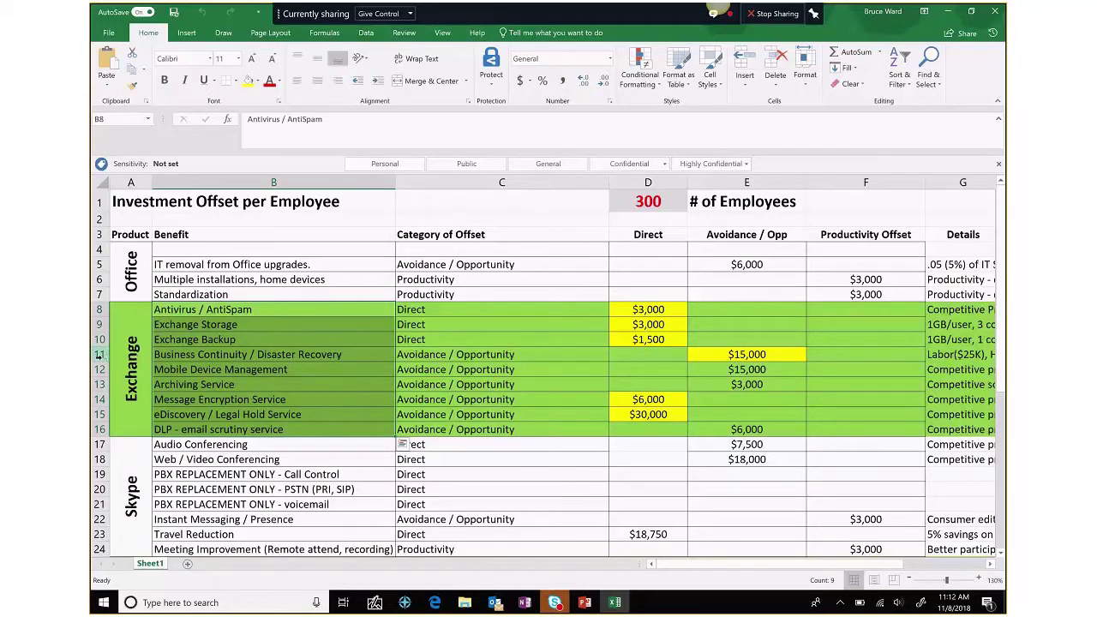
click(98, 354)
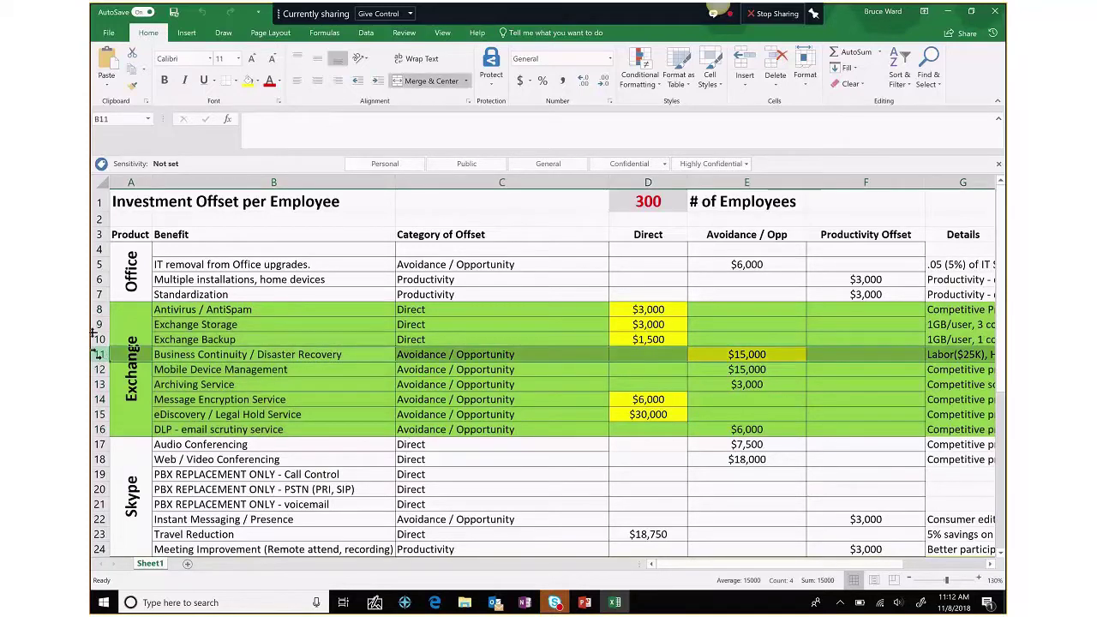
click(97, 325)
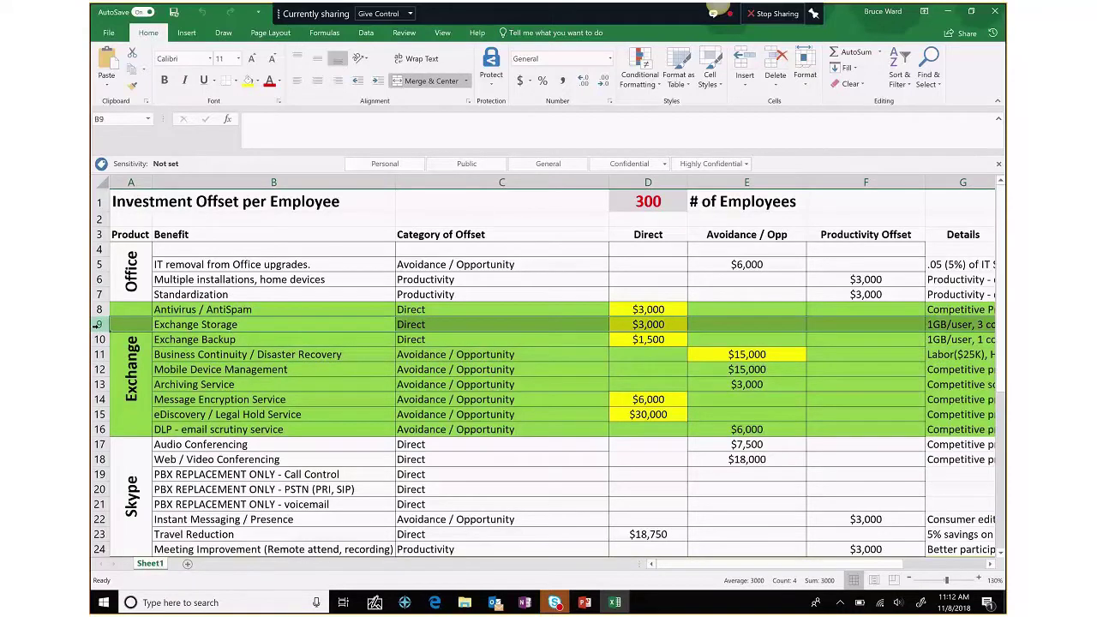
- Enter 500 employees in cell D1, then minimize Excel to return to PowerPoint
click(648, 202)
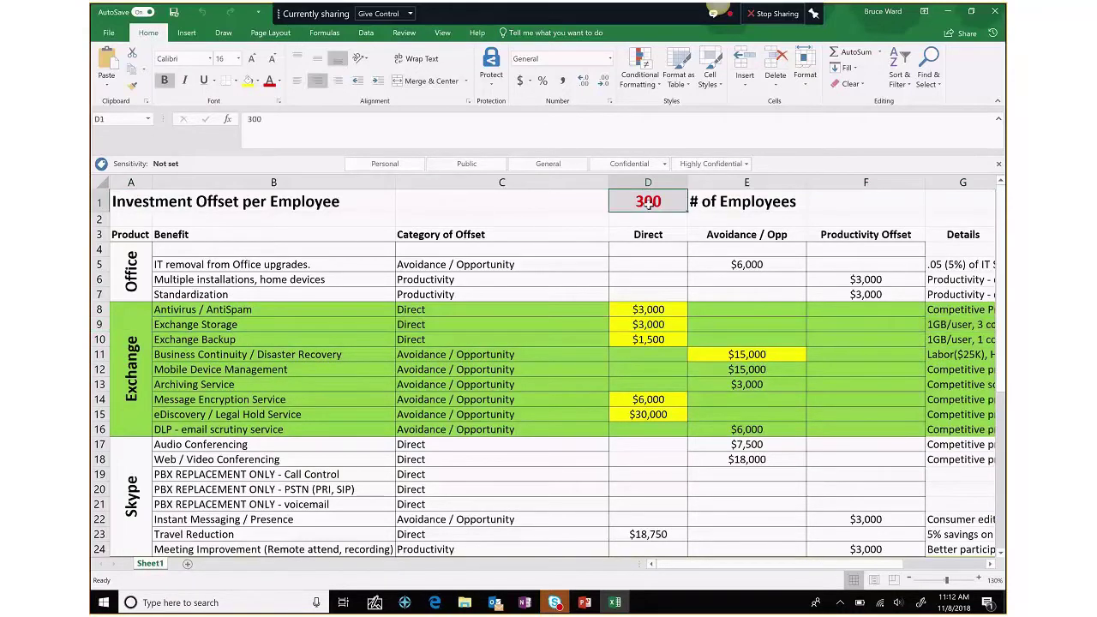
text(500)
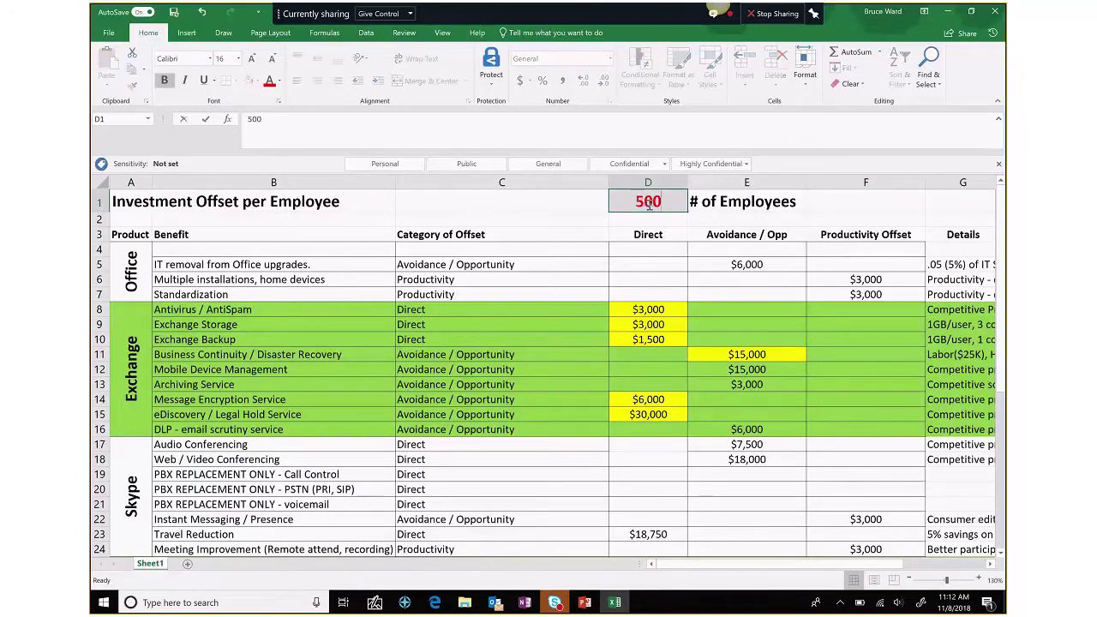
key(Return)
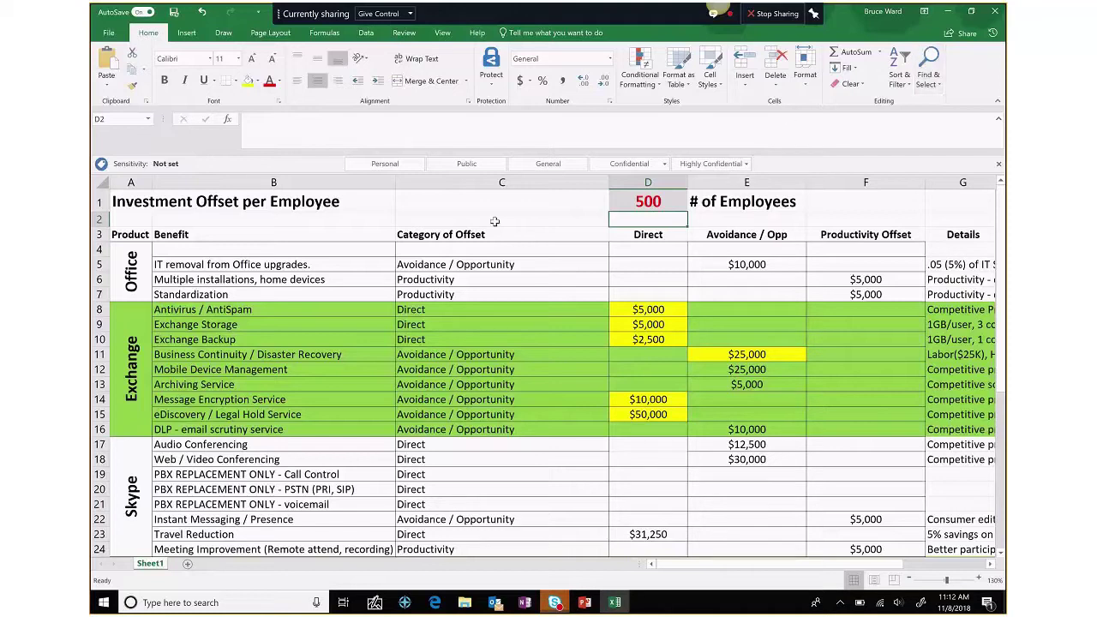
click(948, 13)
click(585, 603)
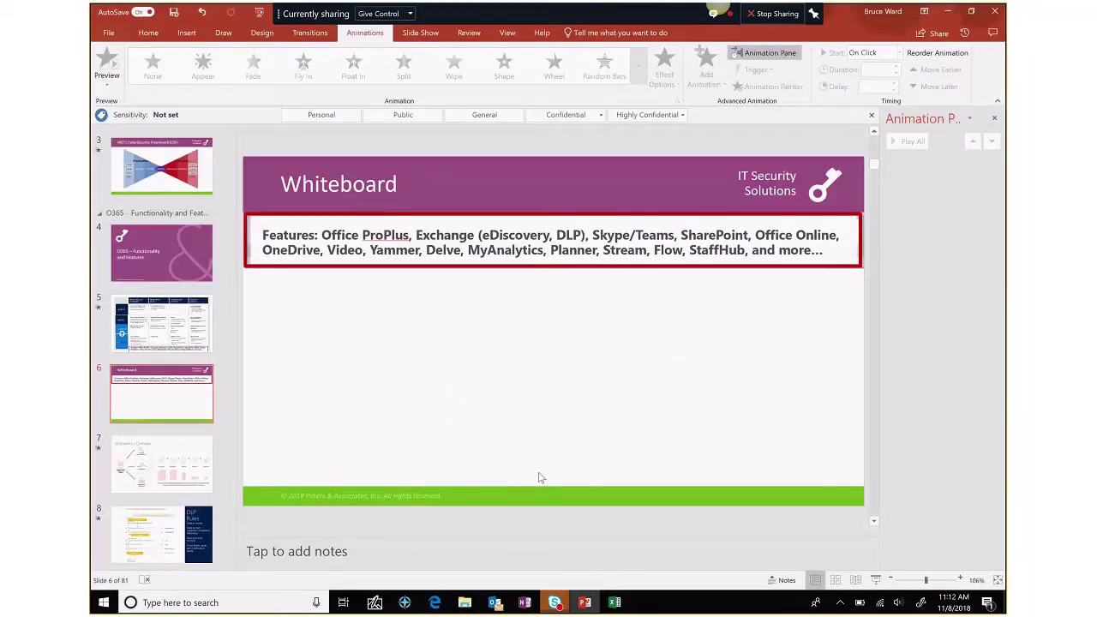
- Bring up the Skype for Business contacts window and move it up and right
mouse_move(554, 603)
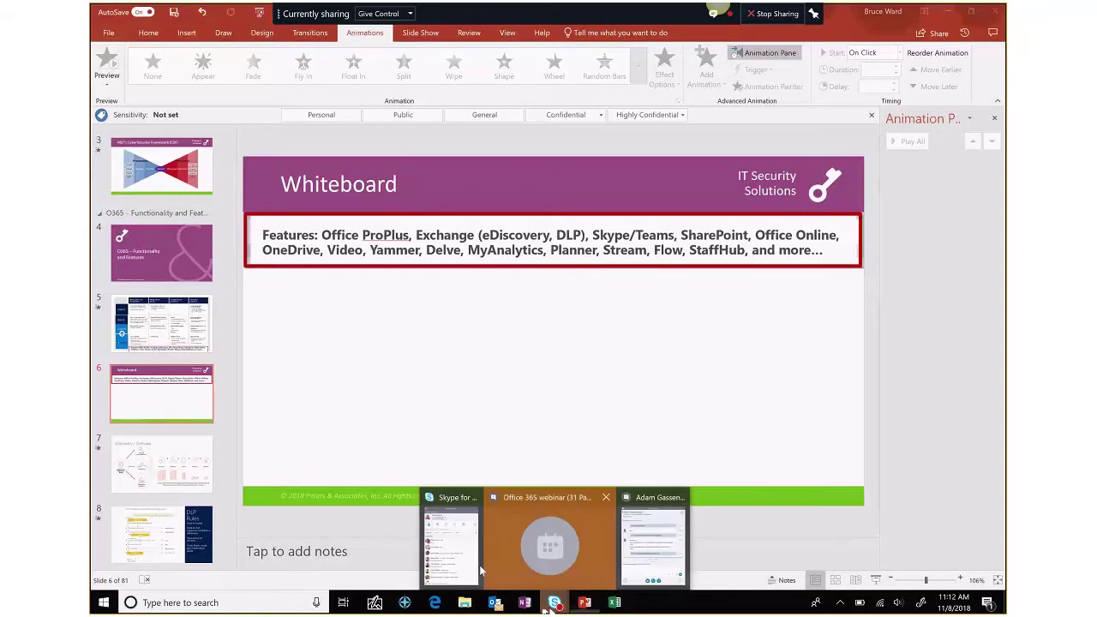
click(479, 565)
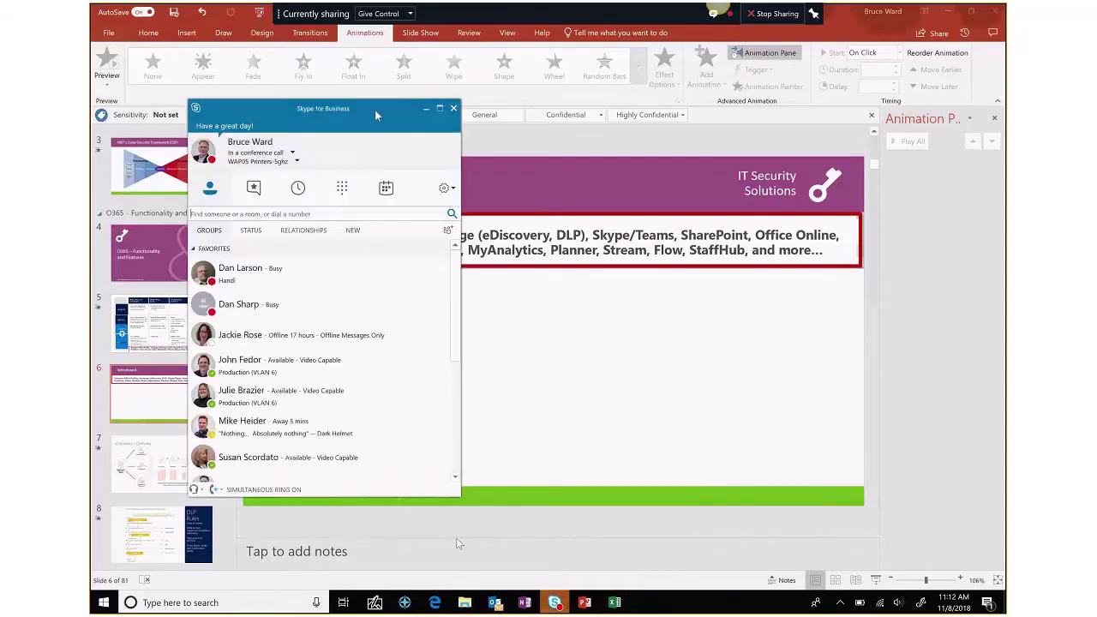
drag(374, 114, 565, 72)
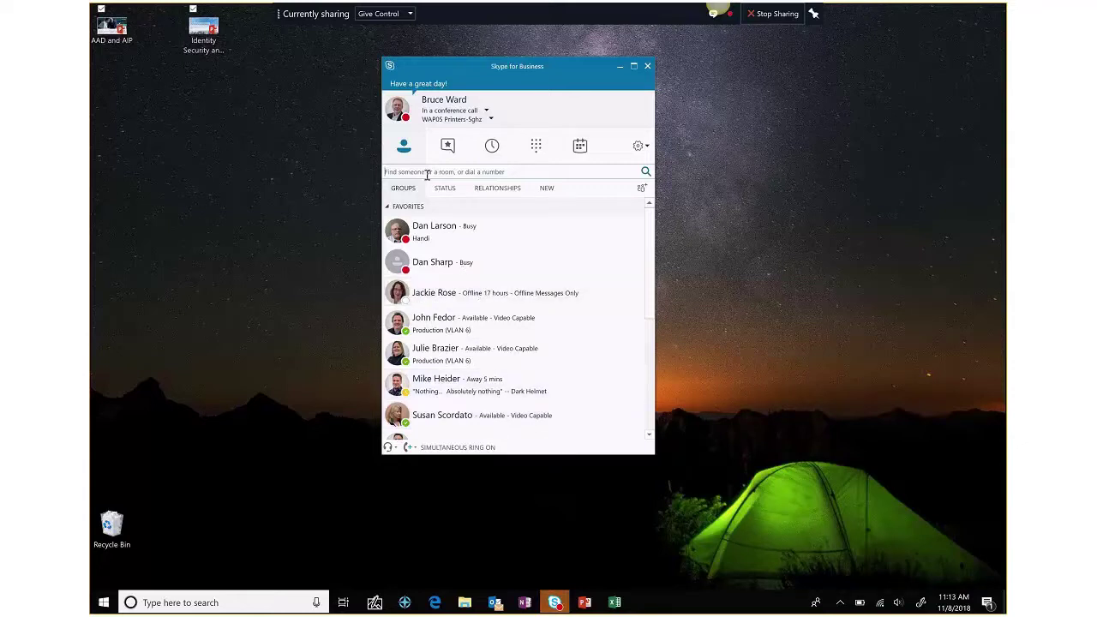
- View contacts by group, browse MICROSOFT (35) and Favorites, then search for the colleague's name
click(414, 196)
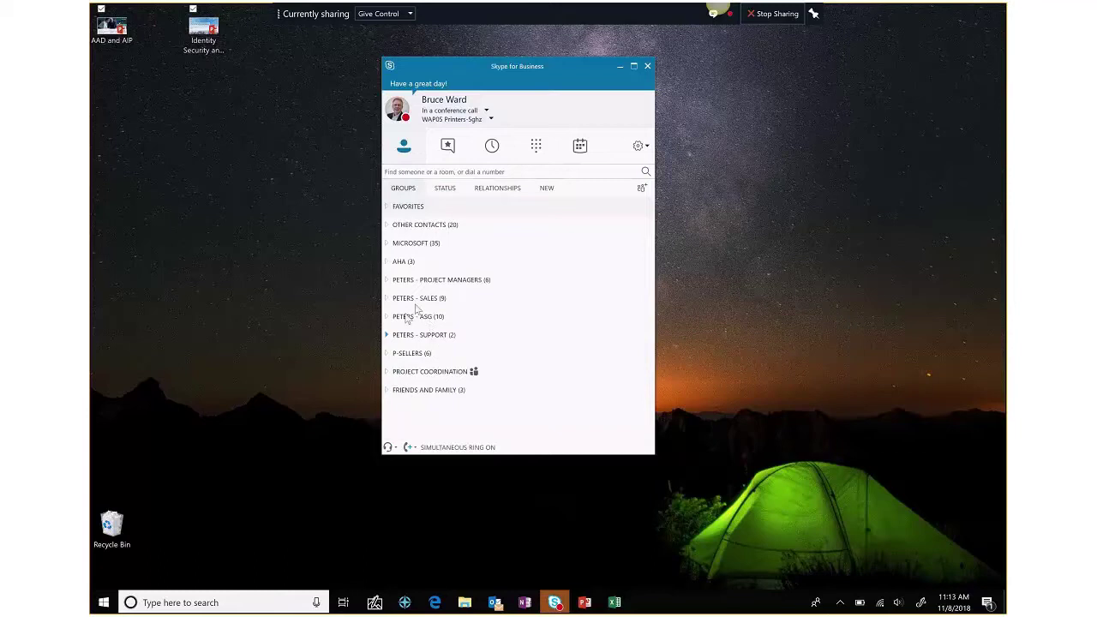
click(391, 247)
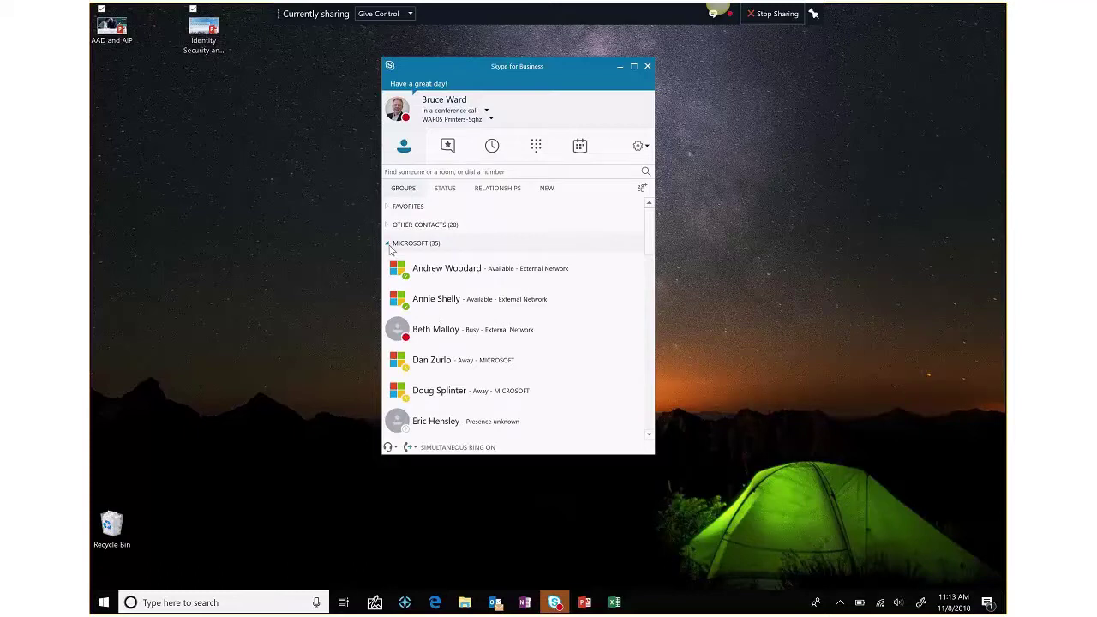
click(389, 245)
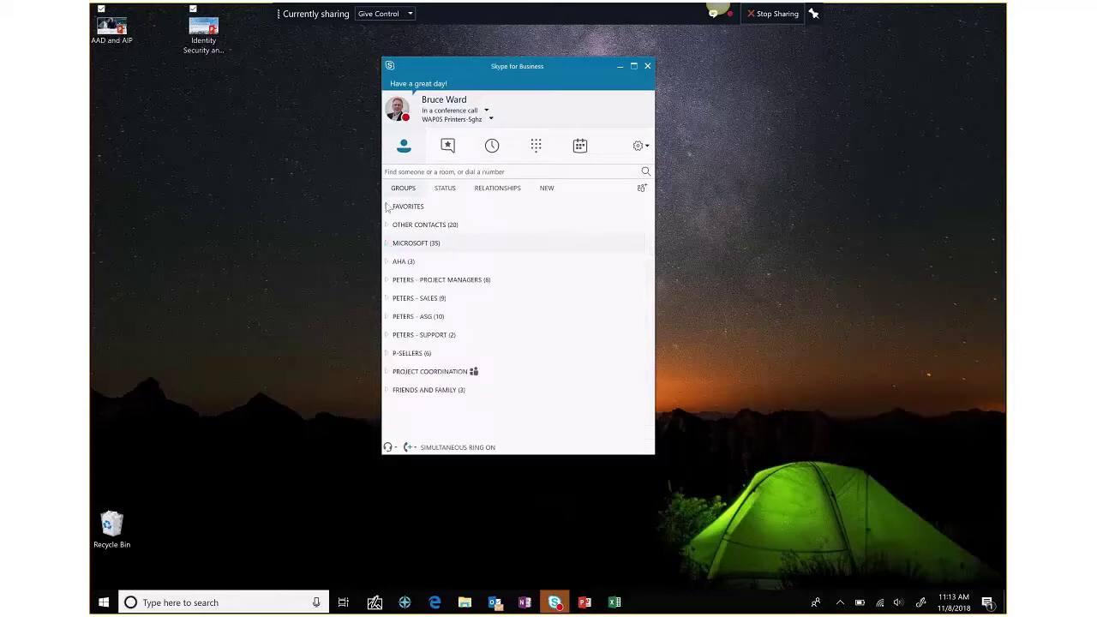
click(388, 208)
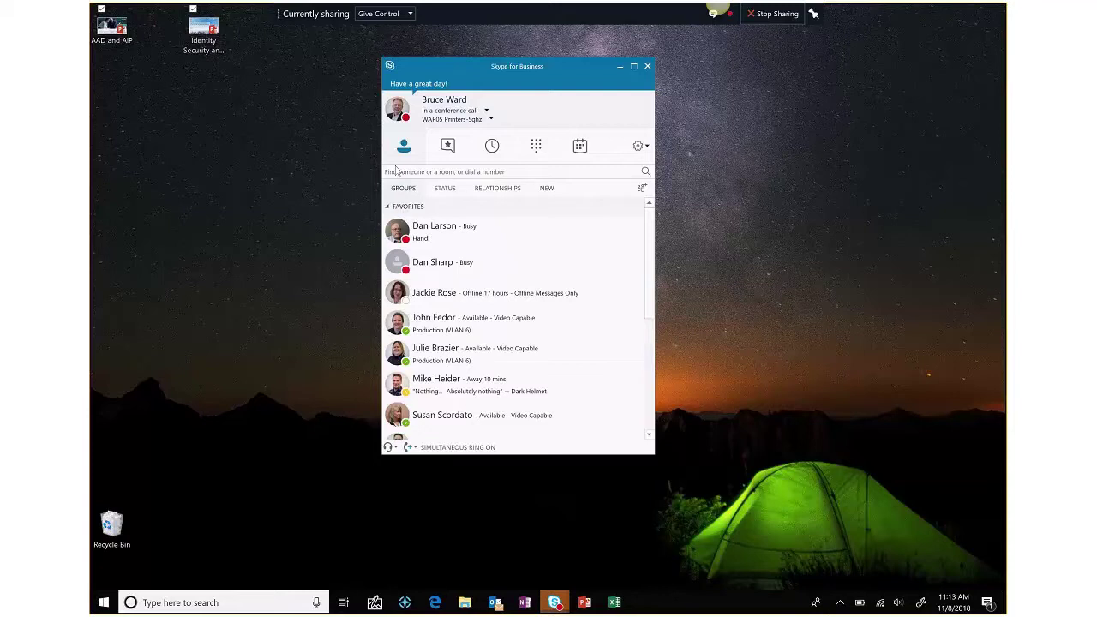
click(398, 171)
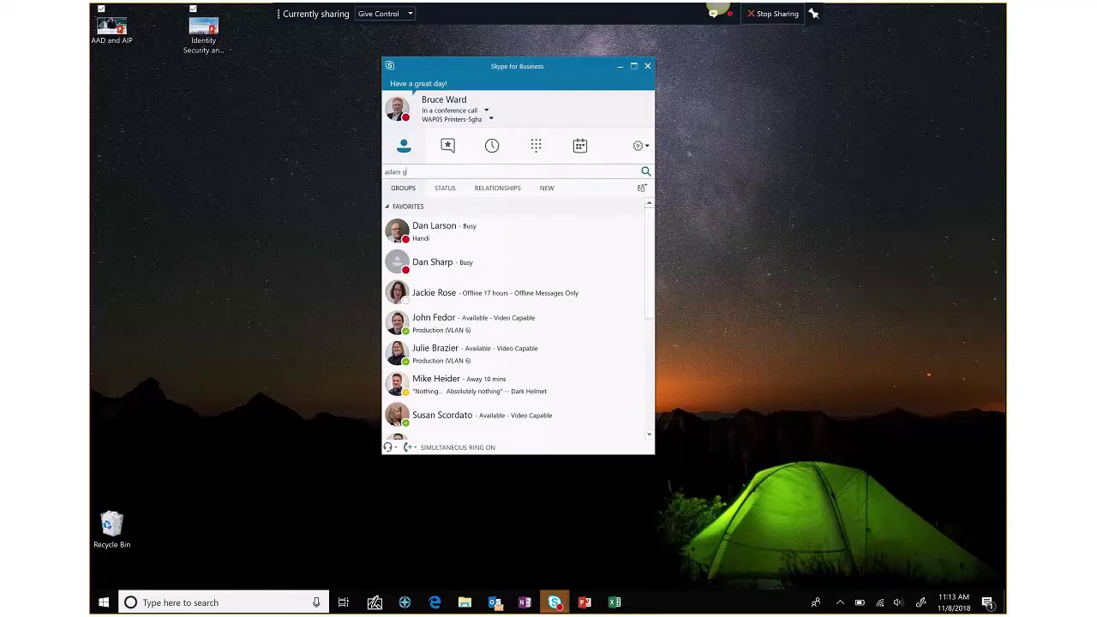
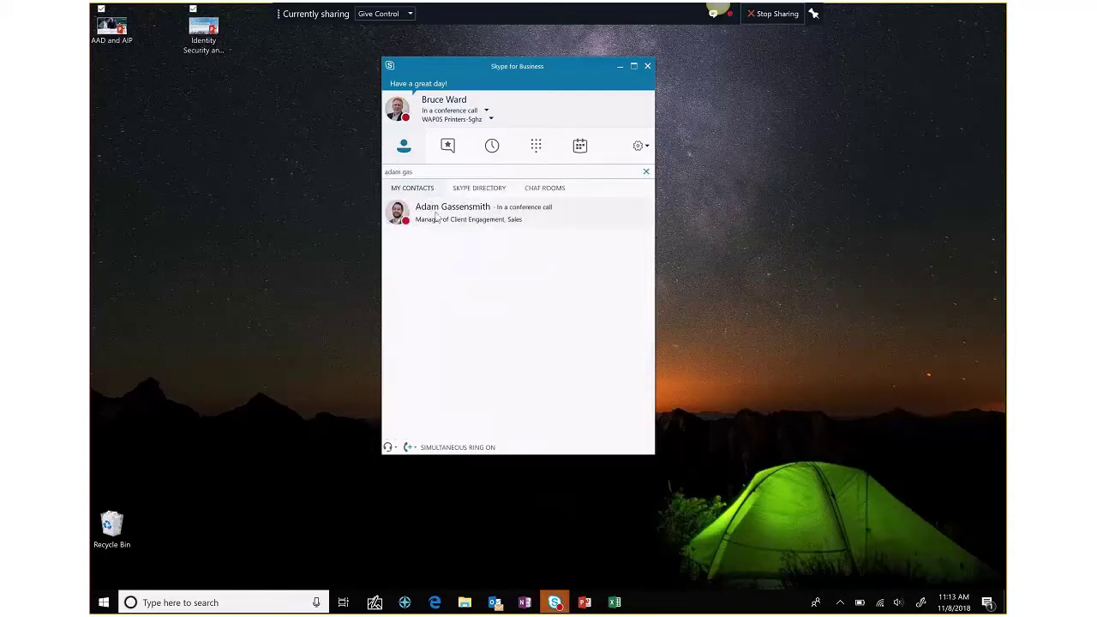
- Open a chat with the found colleague and move it right beside the contact list
double_click(437, 217)
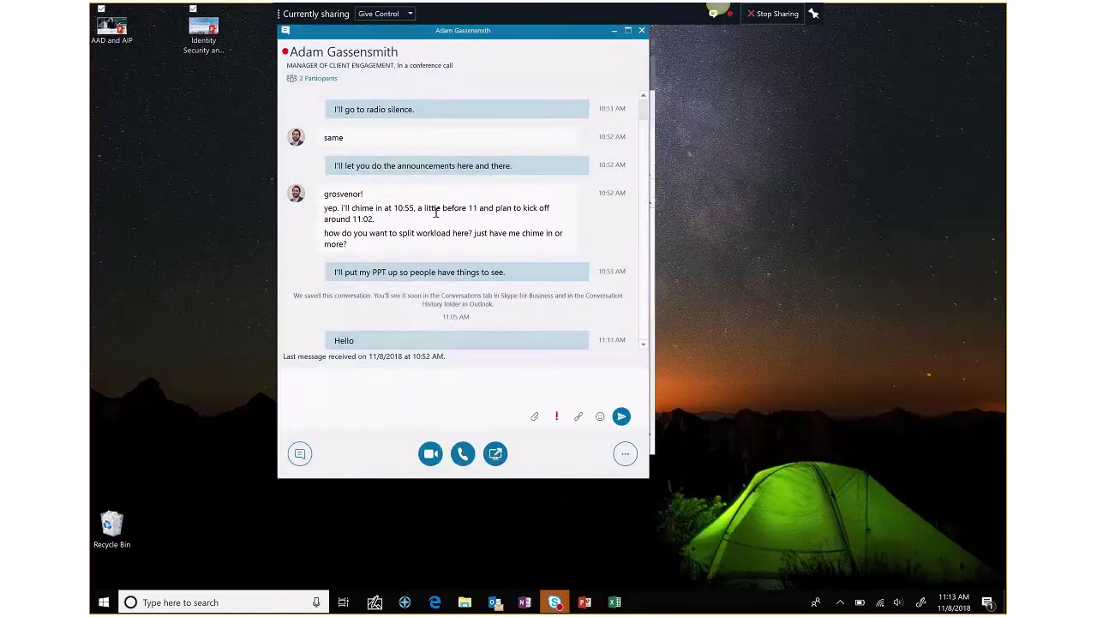
drag(548, 39, 696, 40)
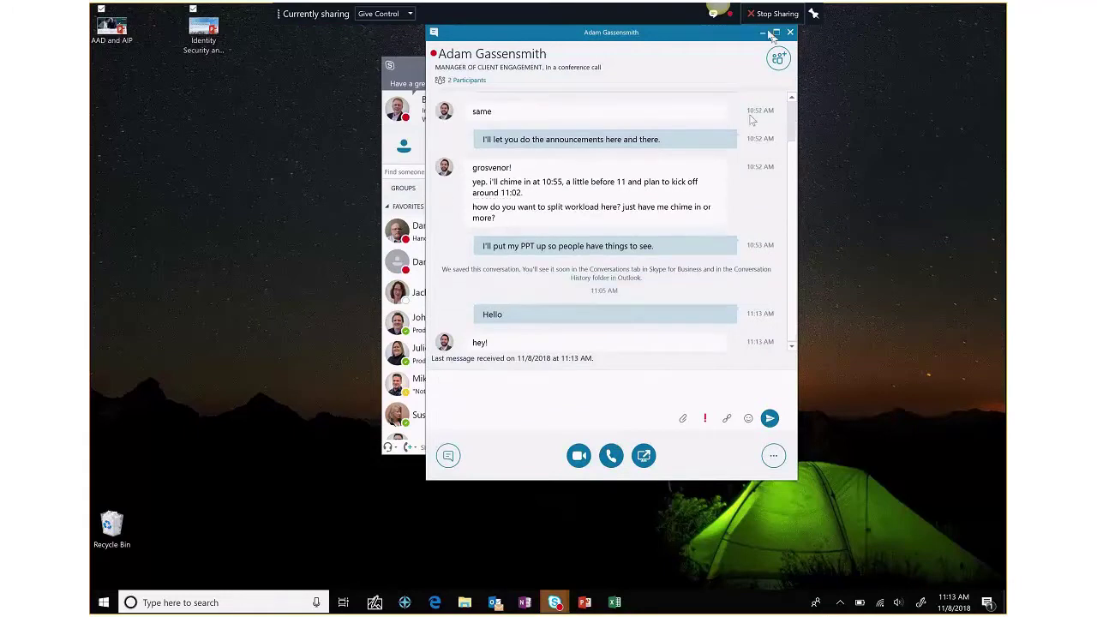
click(644, 386)
- Look over the contact's call options, then close the chat conversation
click(611, 456)
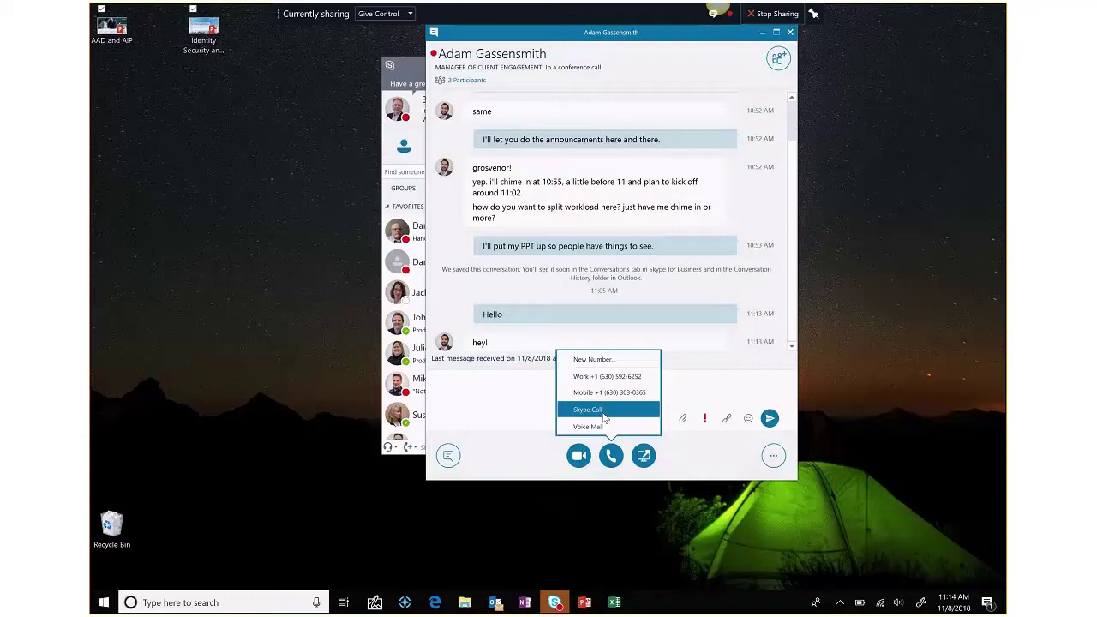
click(504, 404)
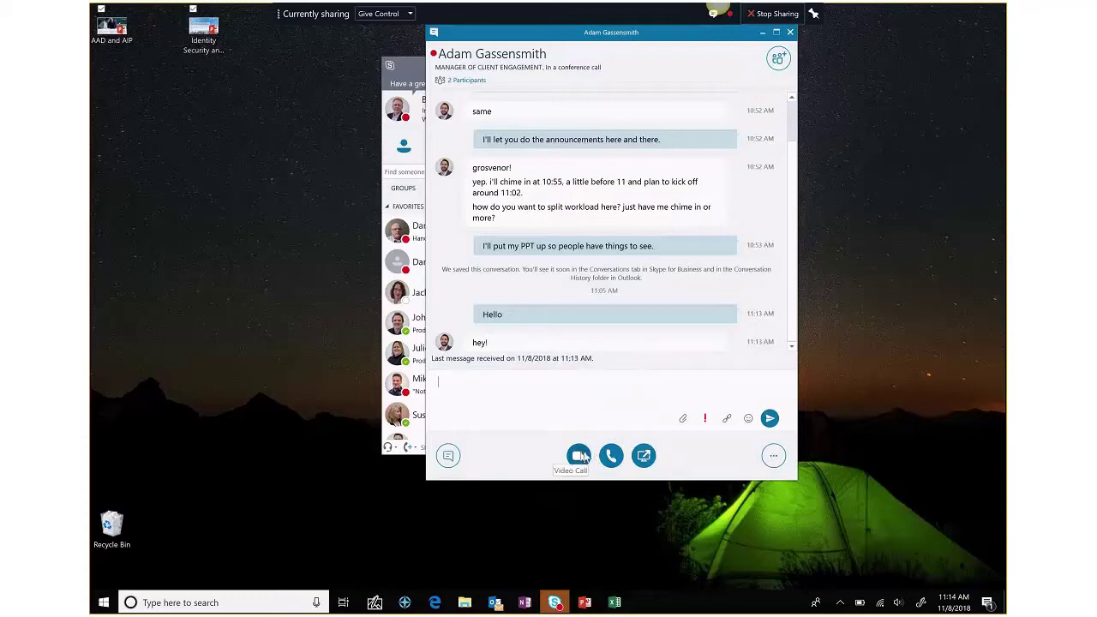
mouse_move(644, 457)
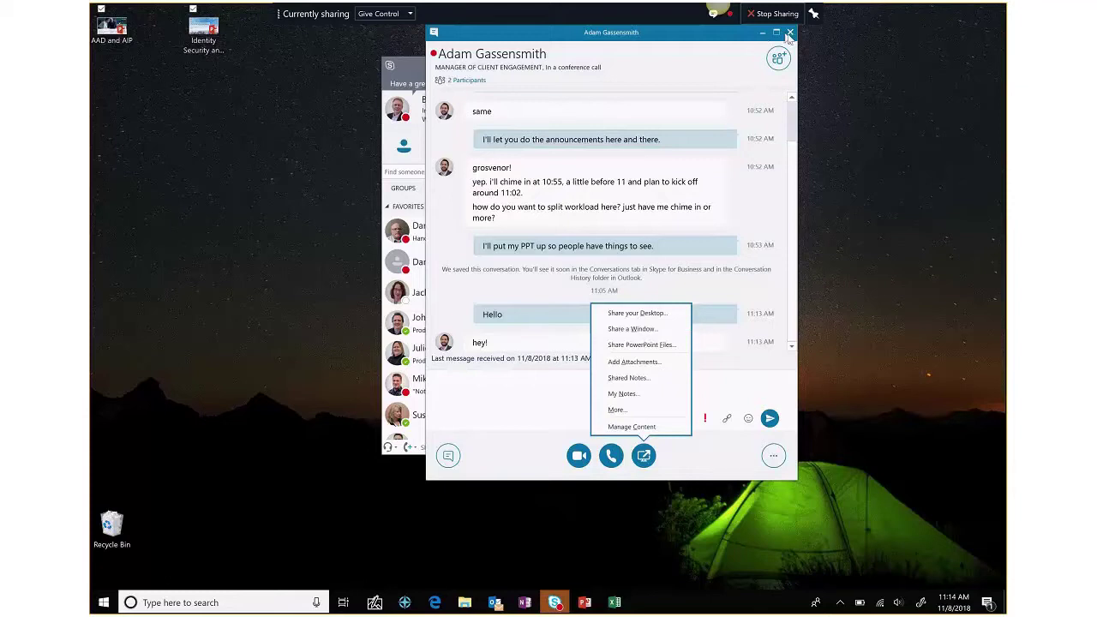
click(711, 72)
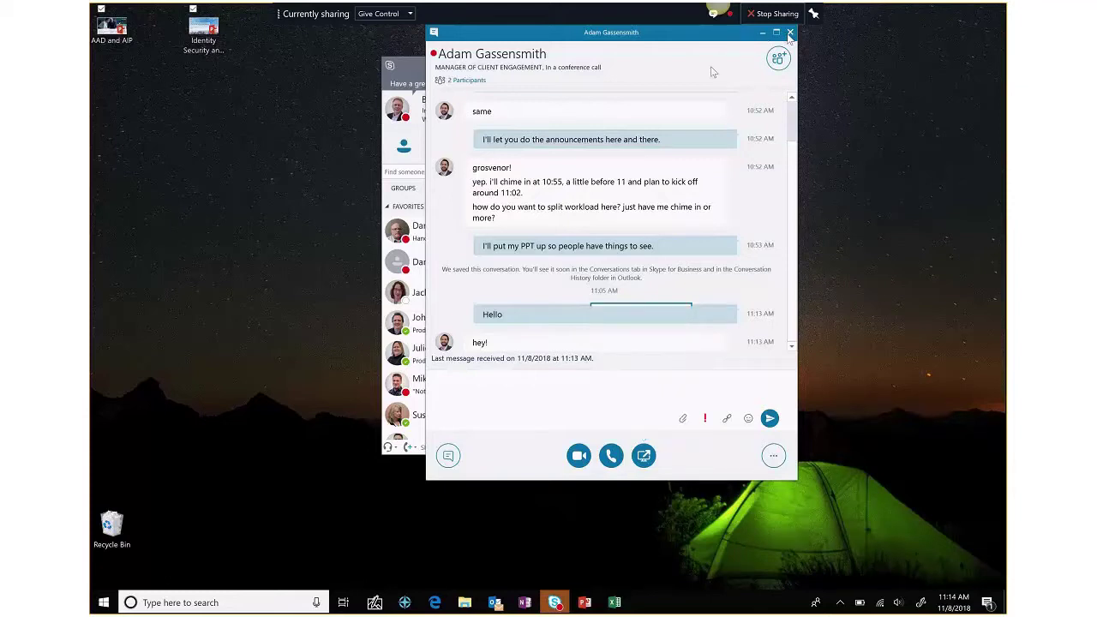
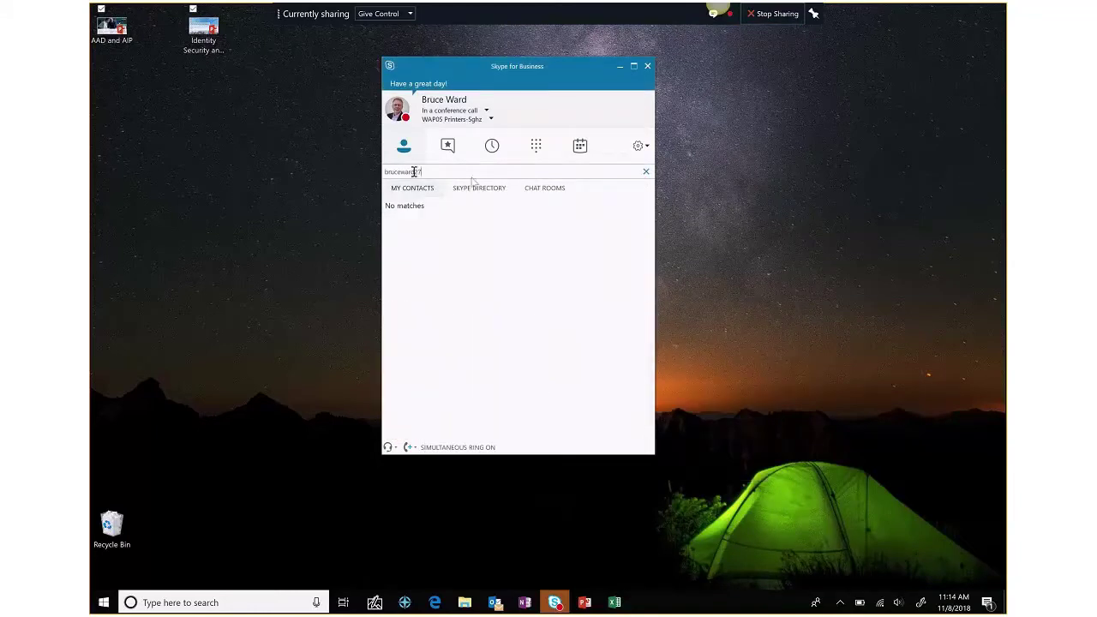
- Search the Skype Directory for the colleague's consumer Skype account name
click(485, 192)
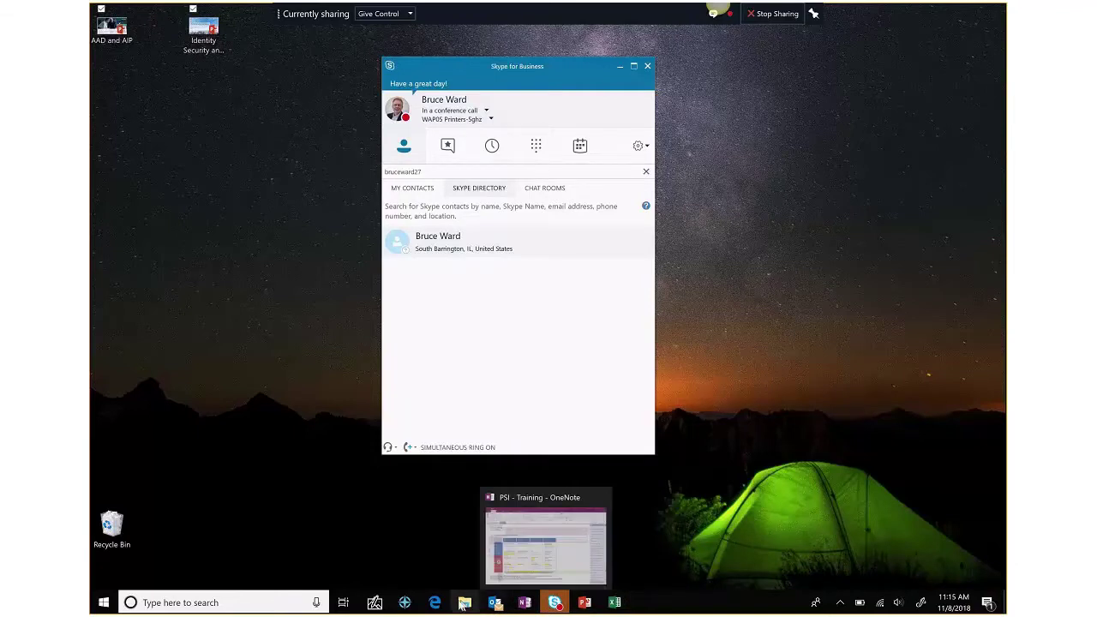
- Bring Edge forward and show the DG-2000 Product Team's General channel tab
click(434, 604)
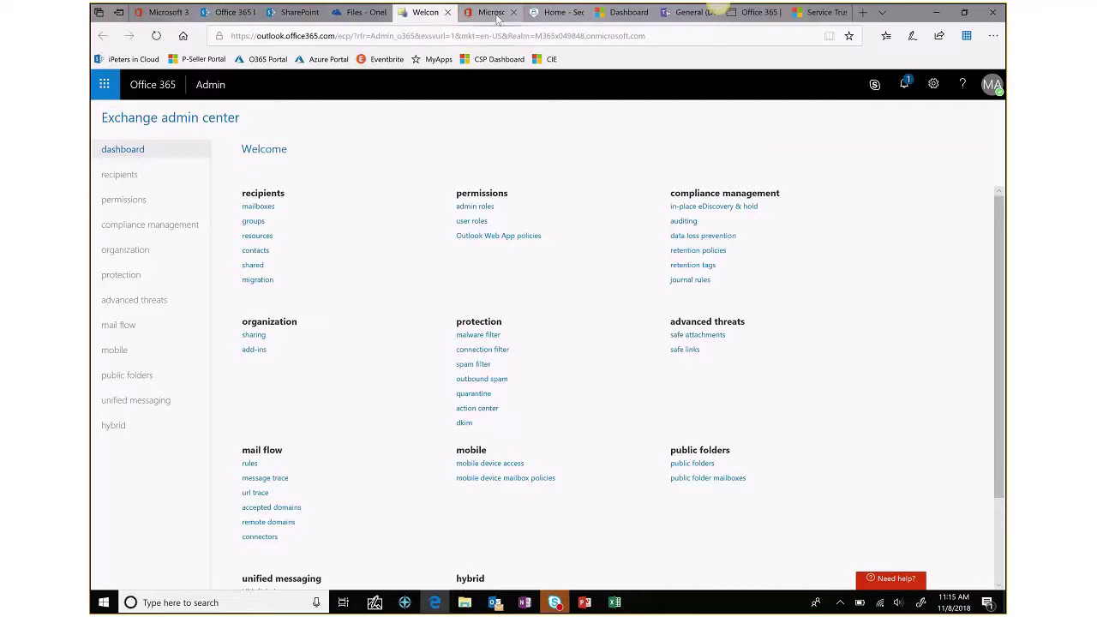
click(691, 16)
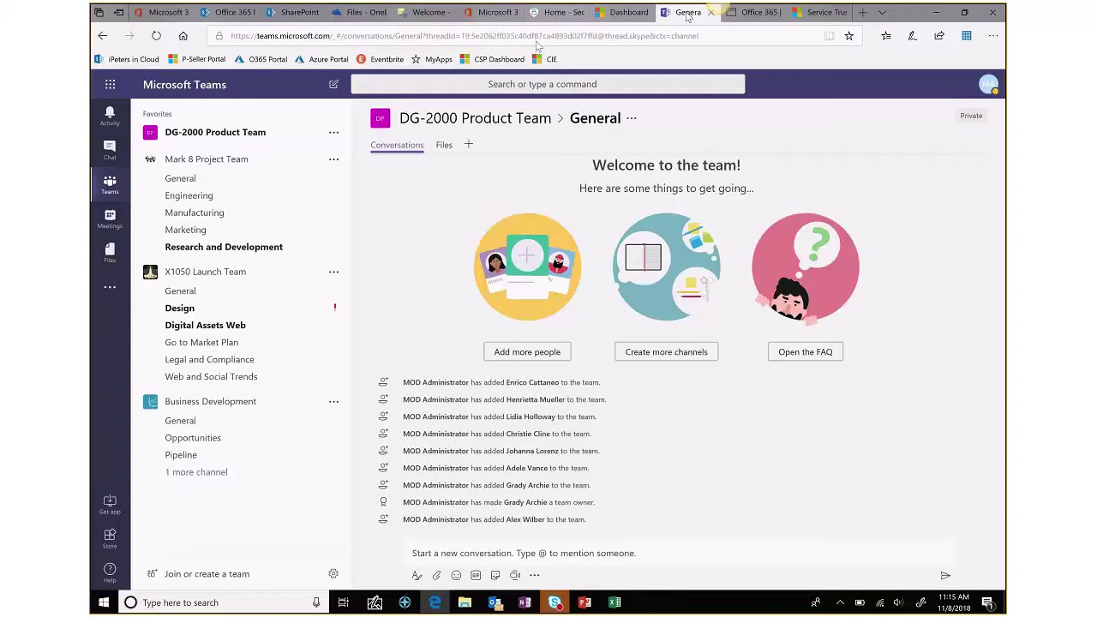
- Browse Chat and Mark 8's Engineering files, then open the Research and Development channel
click(109, 151)
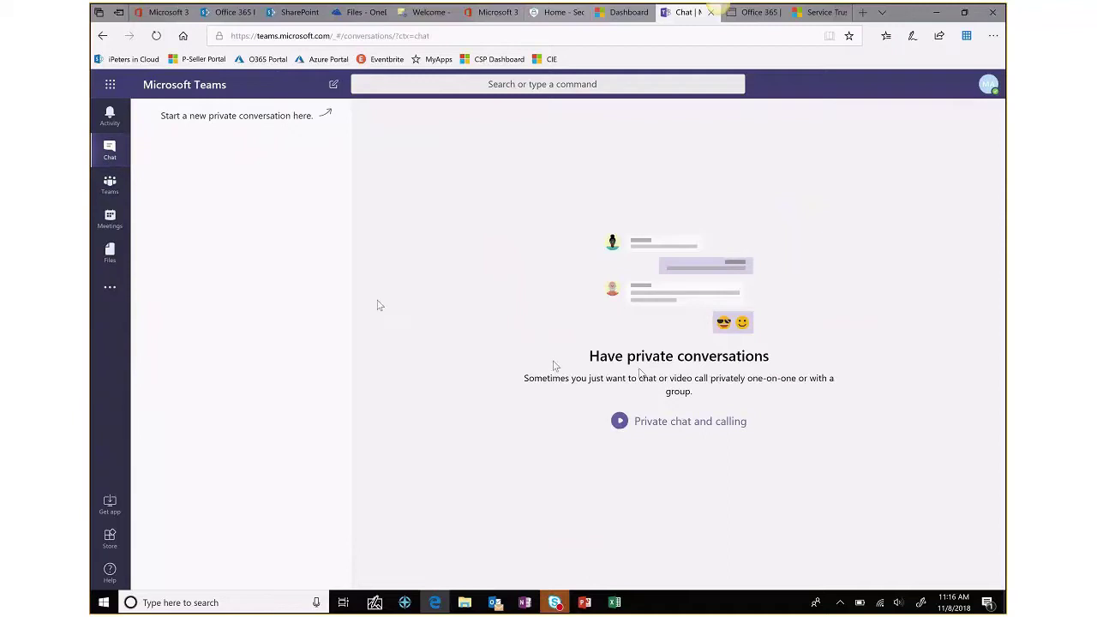
click(110, 185)
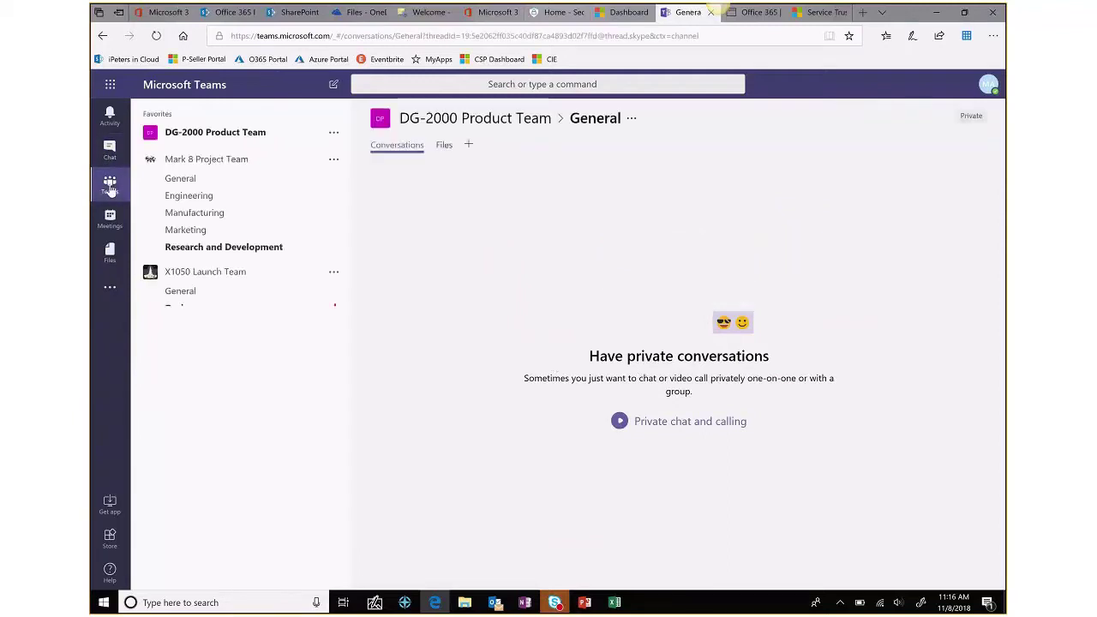
click(204, 195)
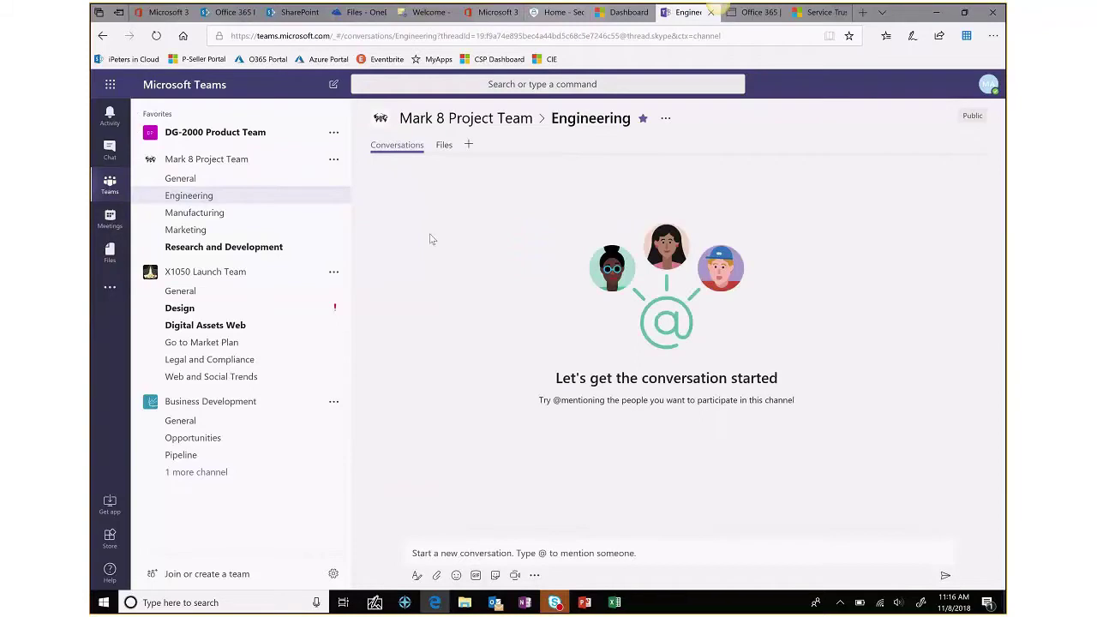
click(444, 146)
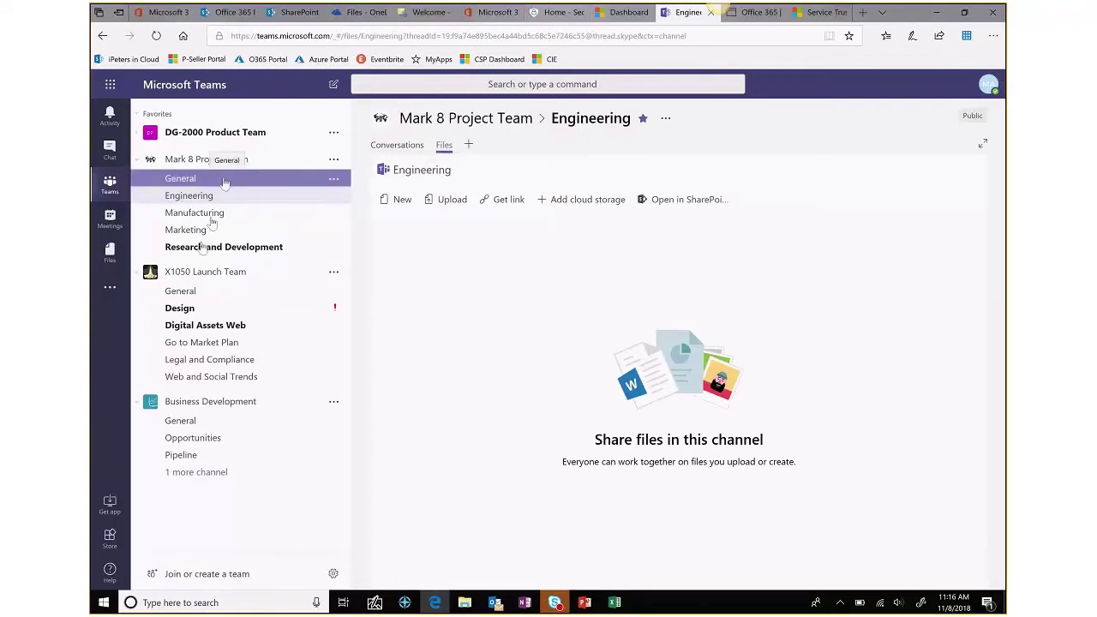
click(203, 248)
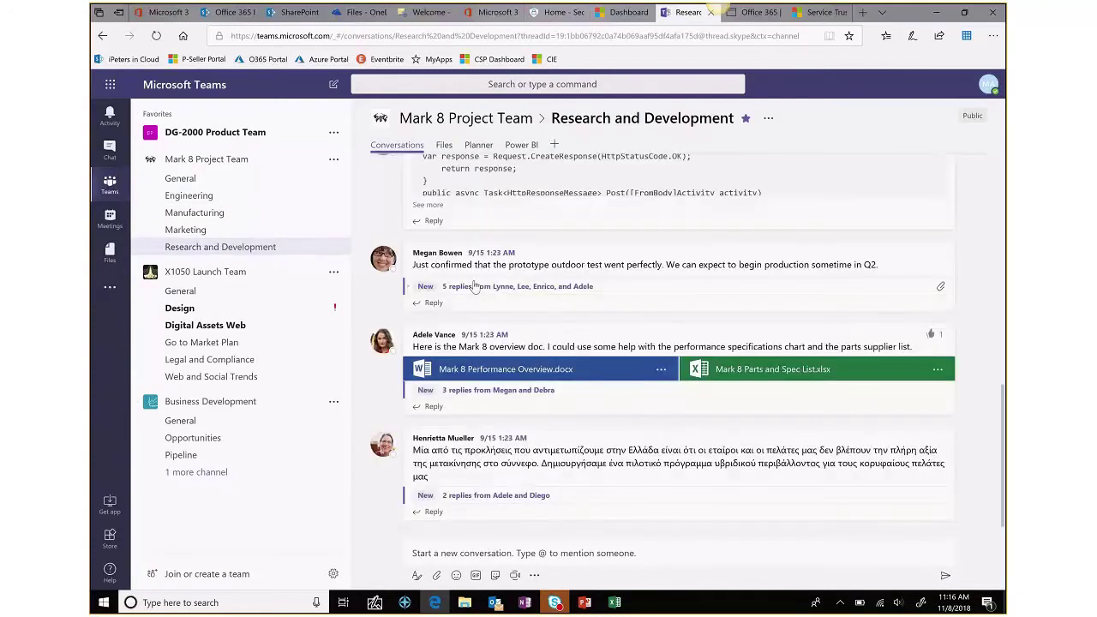
- View the Research and Development files and Planner board, then return to the PowerPoint Whiteboard slide
click(449, 151)
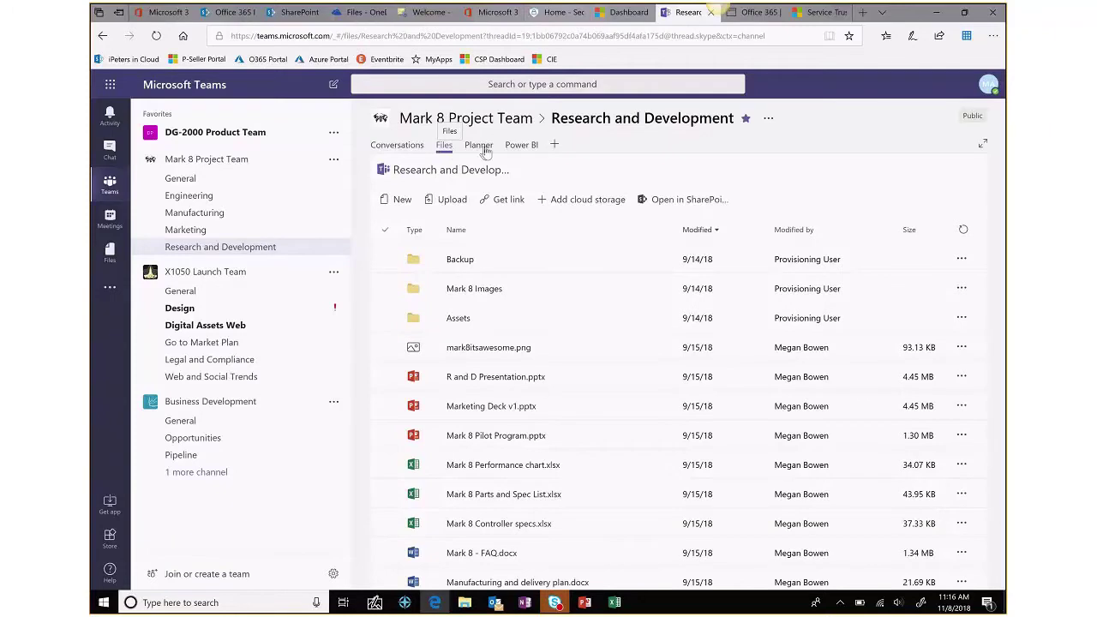
click(482, 146)
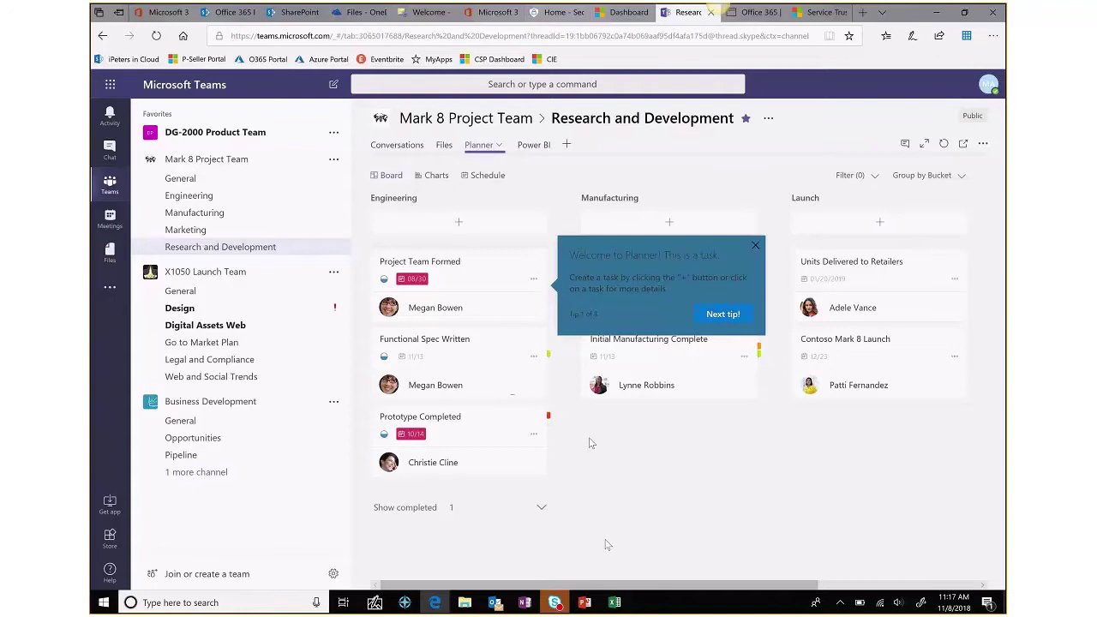
click(586, 603)
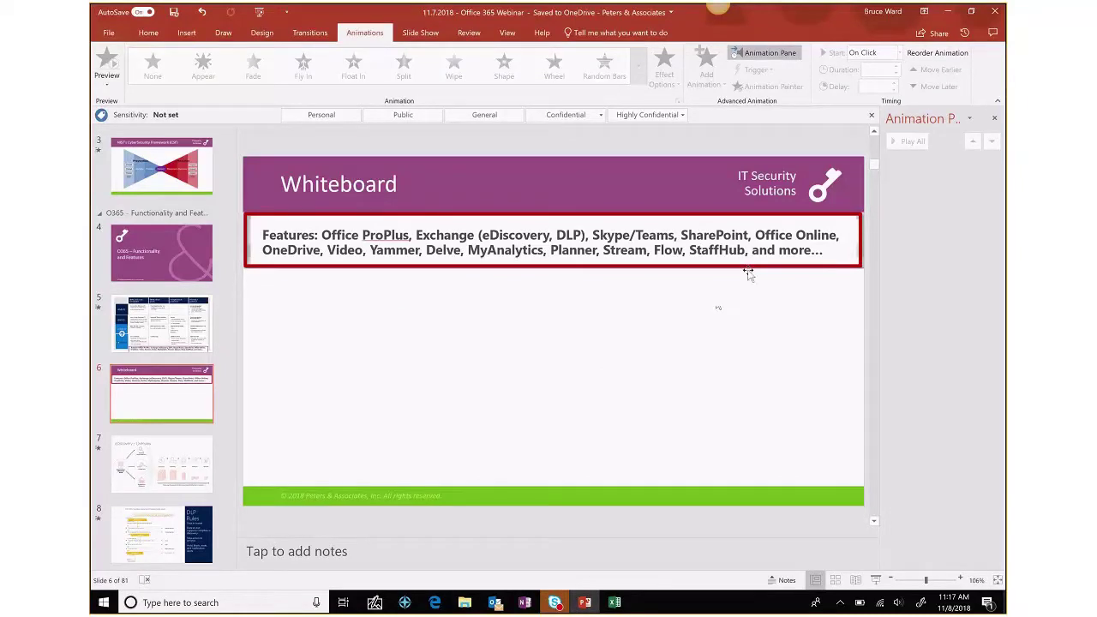
- Bring the browser forward on the Files - OneDrive page listing the demo files
click(437, 604)
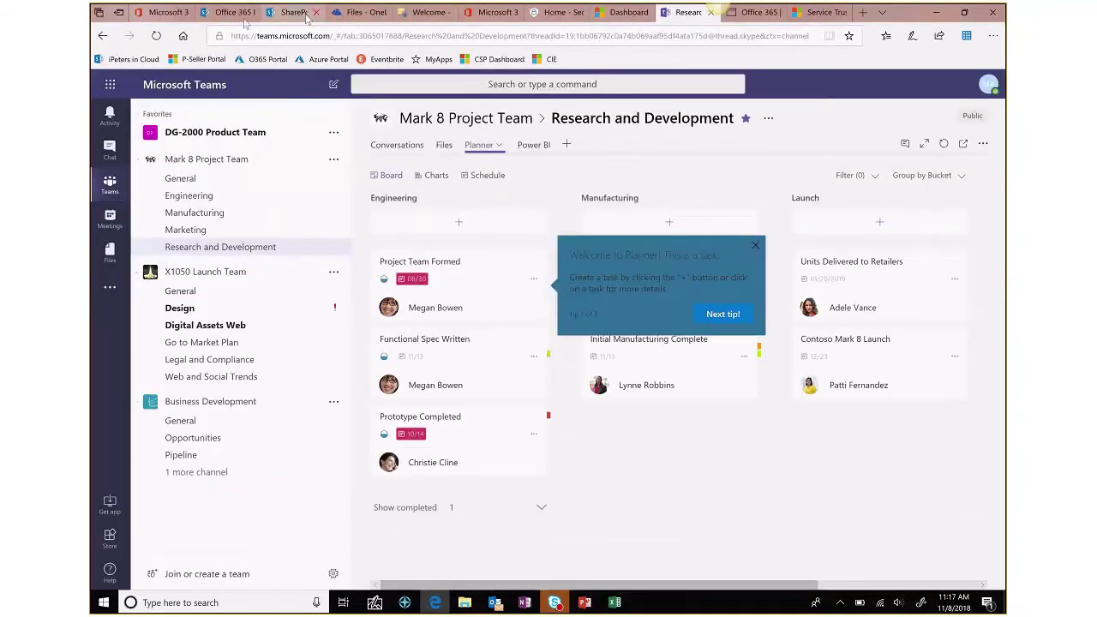
click(356, 12)
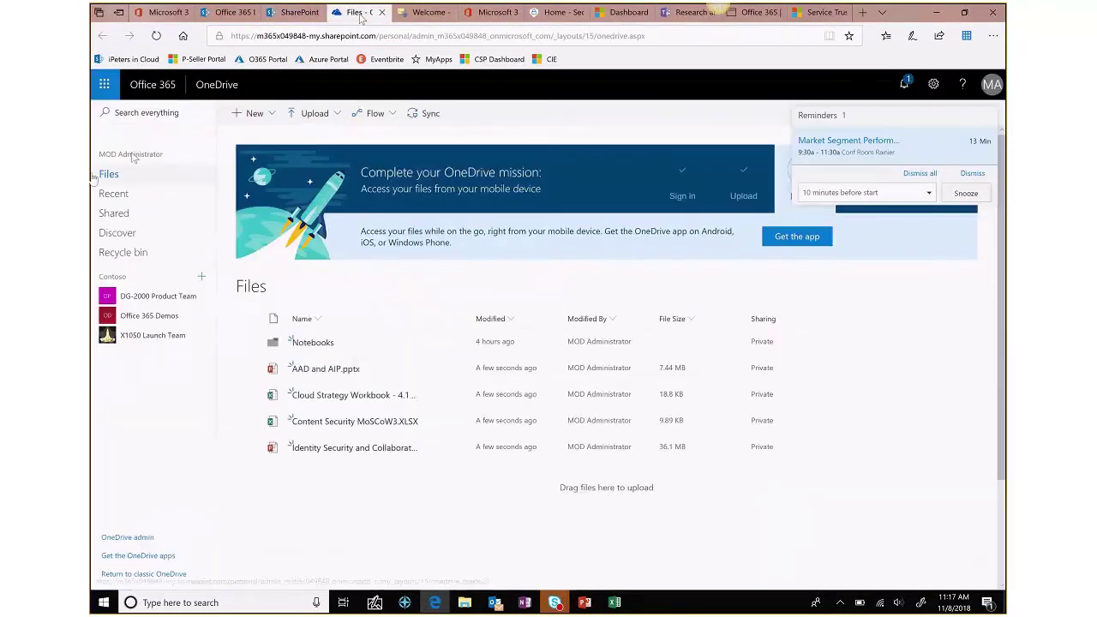
click(104, 86)
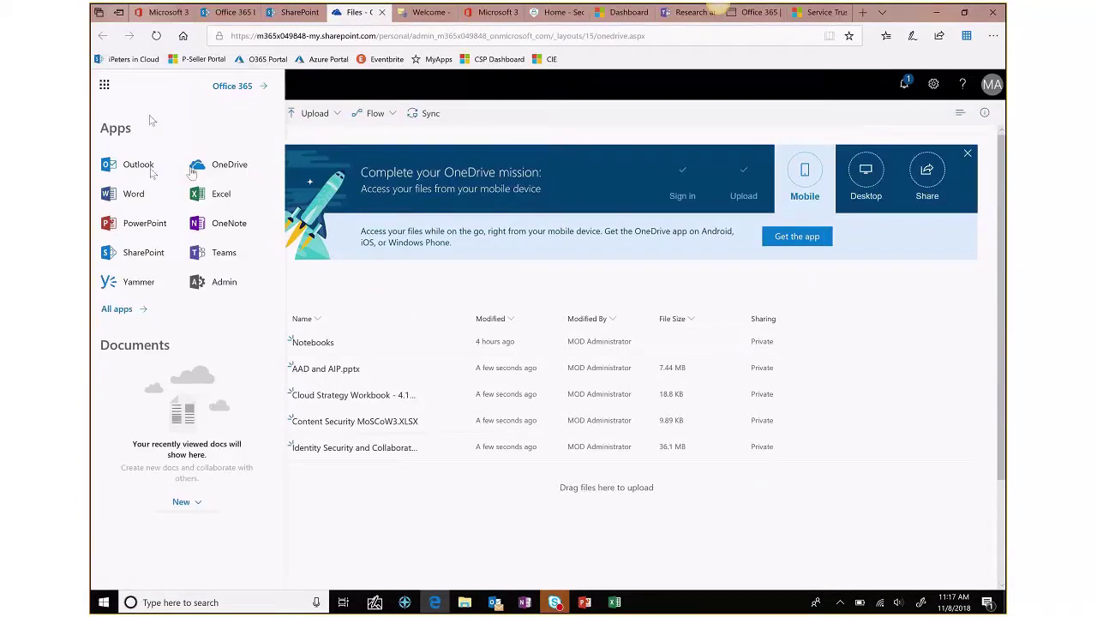
click(311, 137)
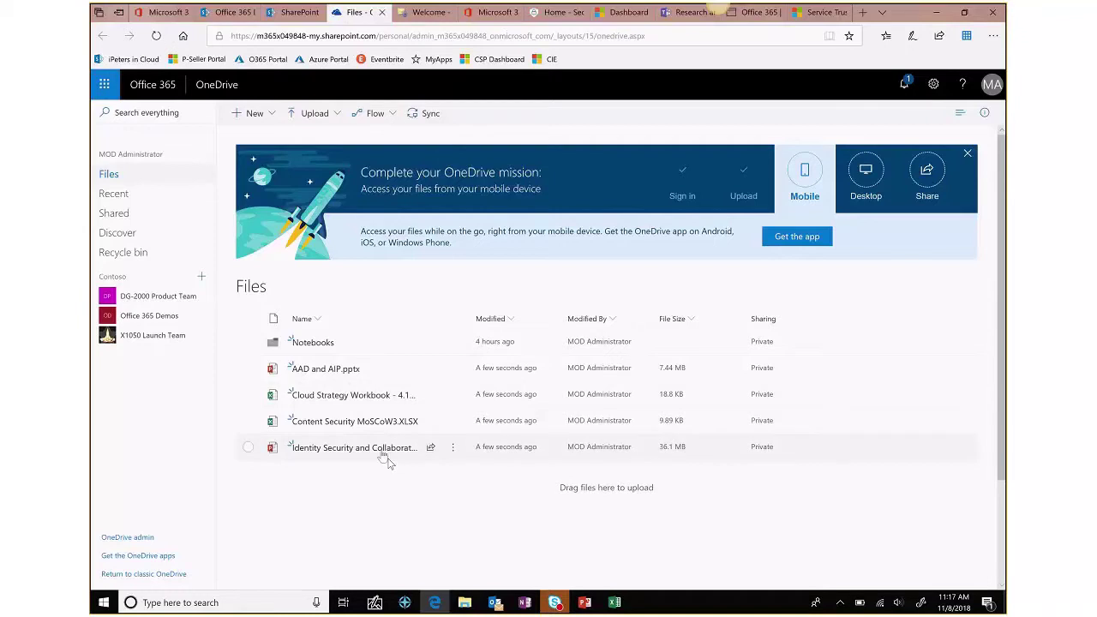
mouse_move(384, 453)
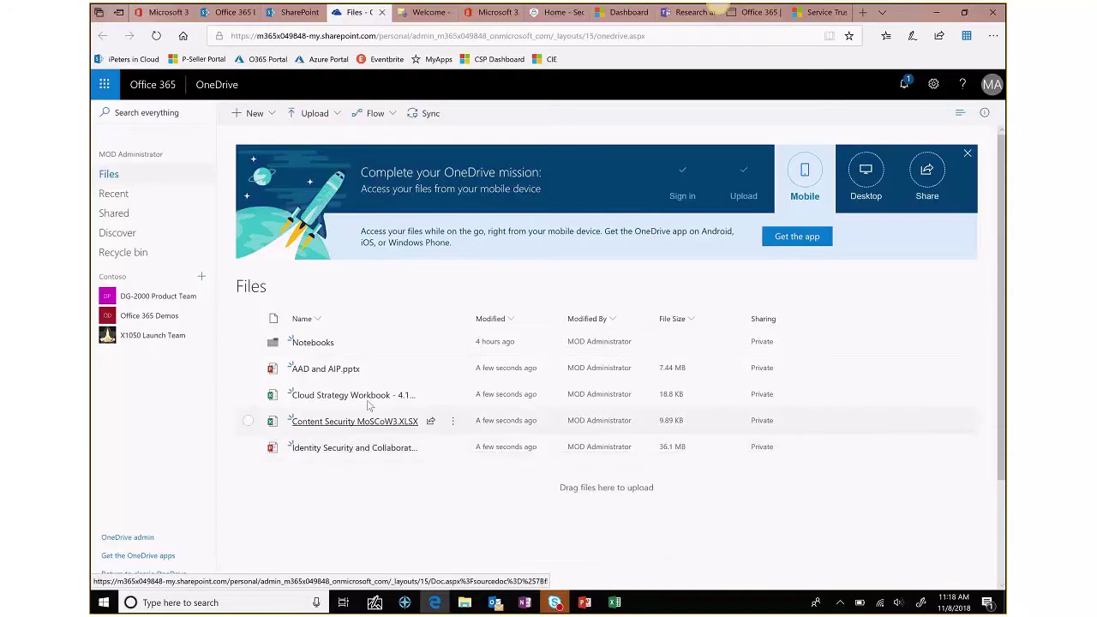
- Open the Cloud Strategy Workbook and browse its INSERT, DATA and HOME ribbon tabs
mouse_move(369, 407)
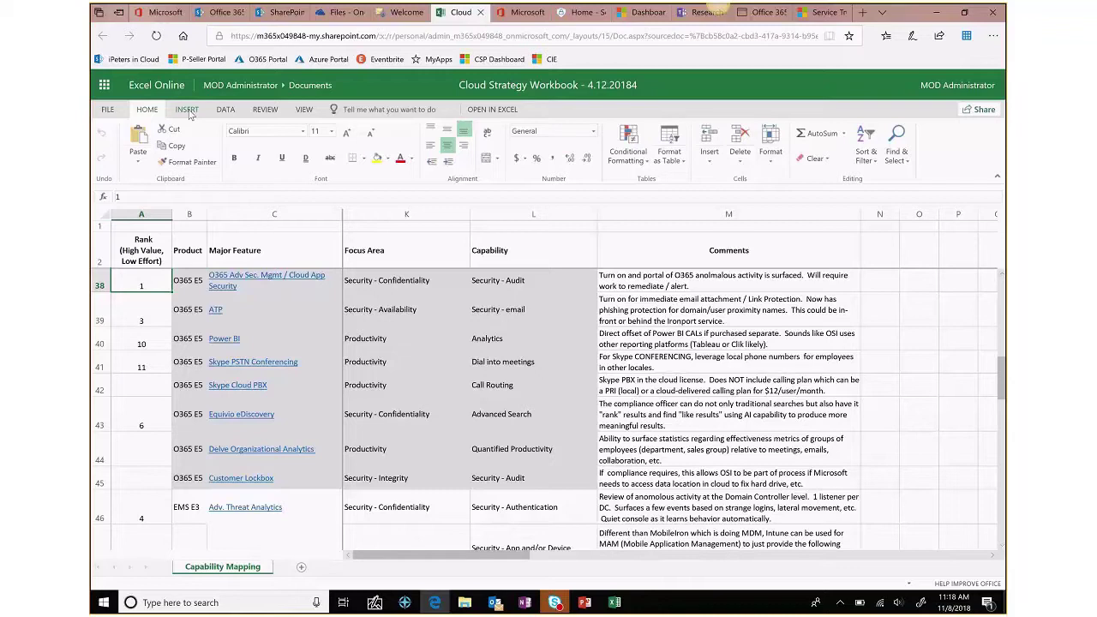
click(188, 111)
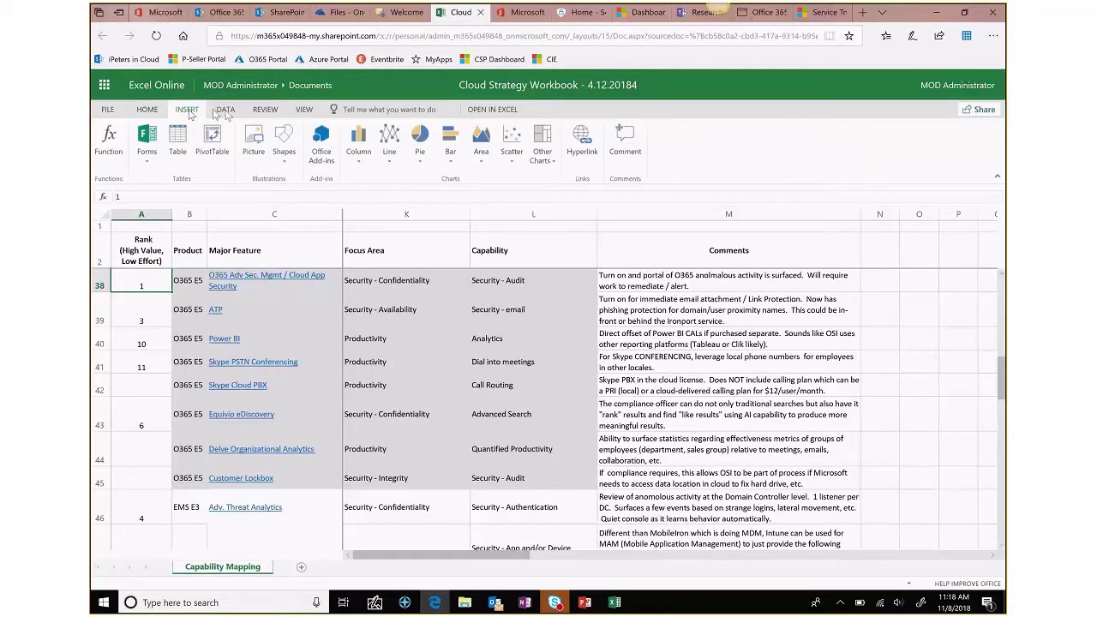
click(227, 111)
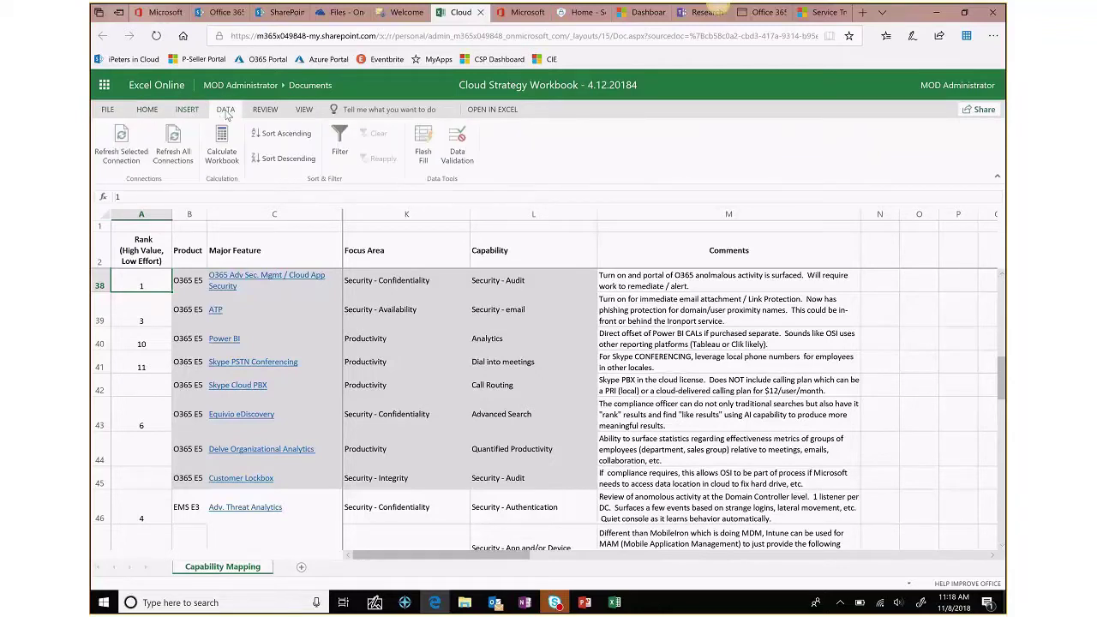
click(157, 115)
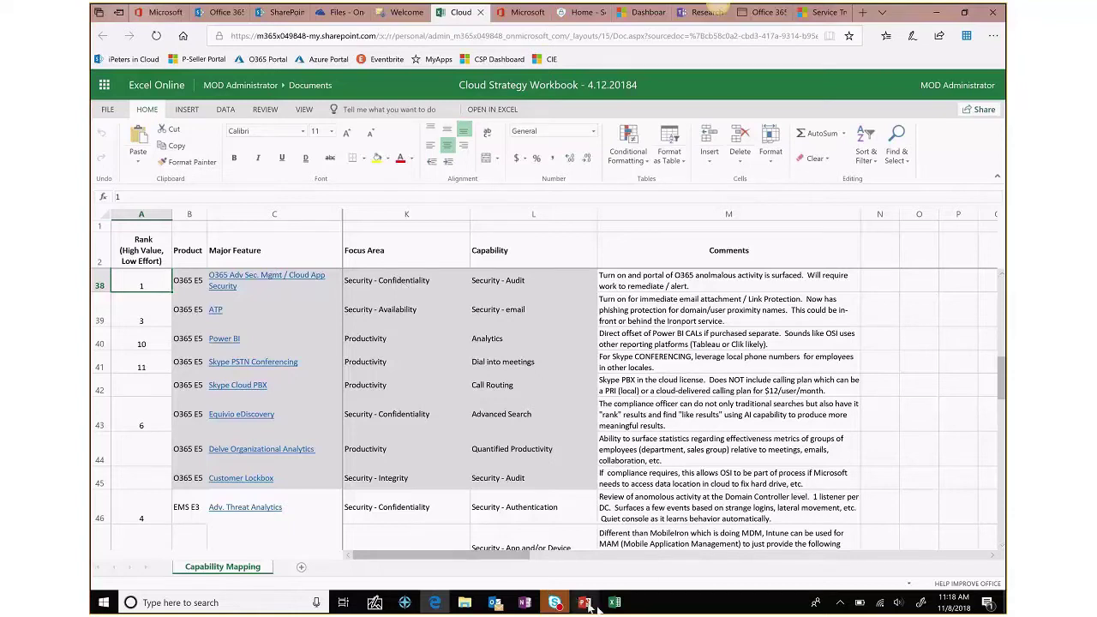
- Close the Cloud Strategy Workbook tab in Edge and return to the Files - OneDrive tab
mouse_move(589, 608)
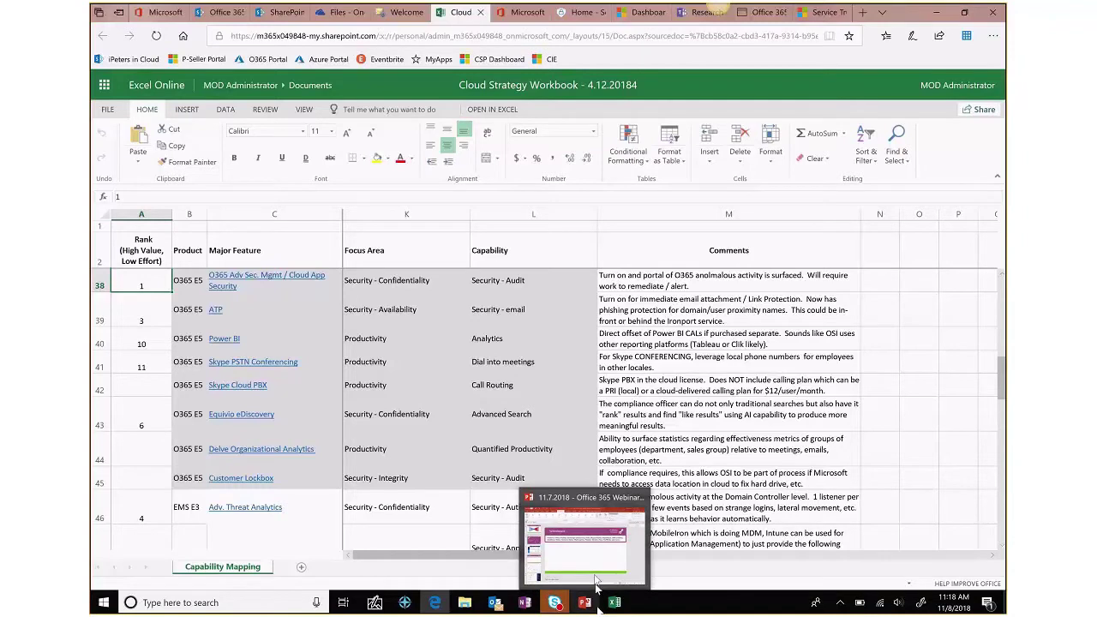
click(598, 587)
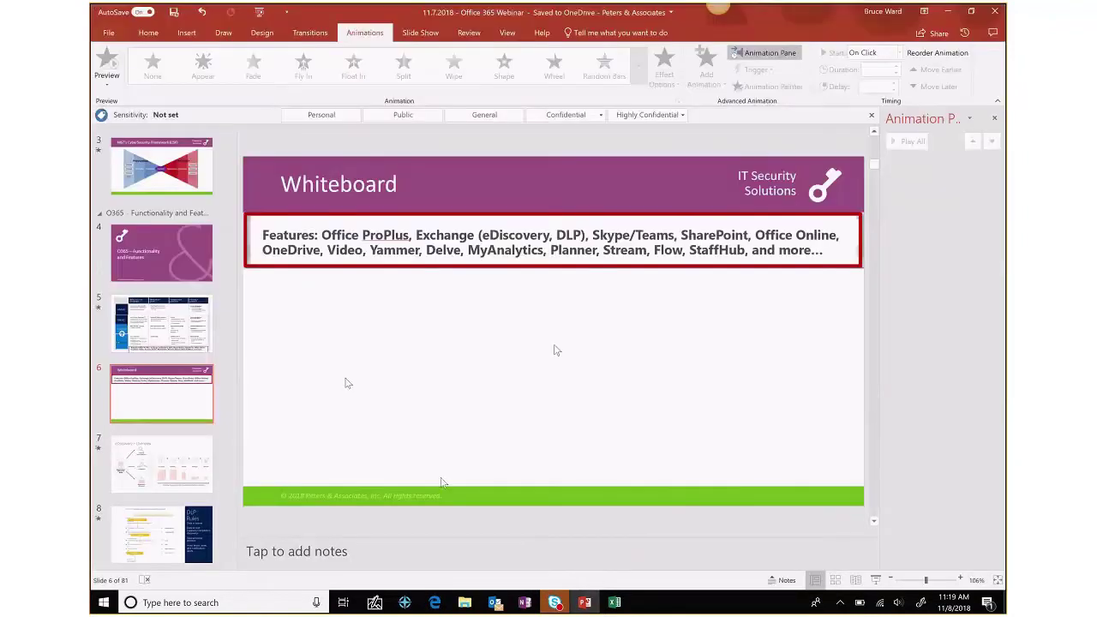
click(435, 603)
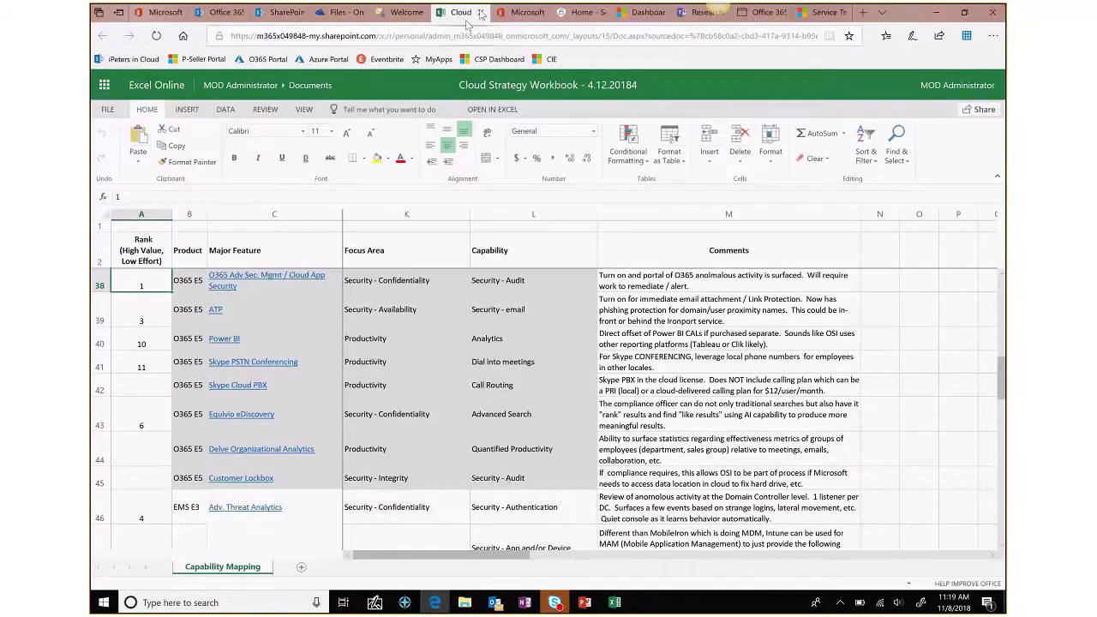
click(480, 12)
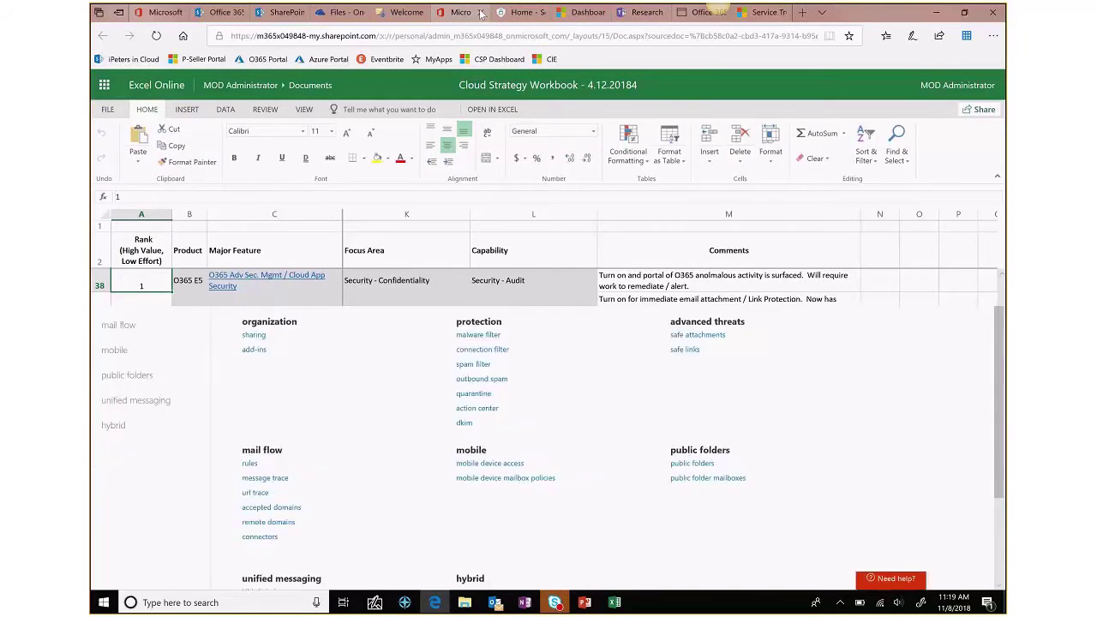
click(340, 13)
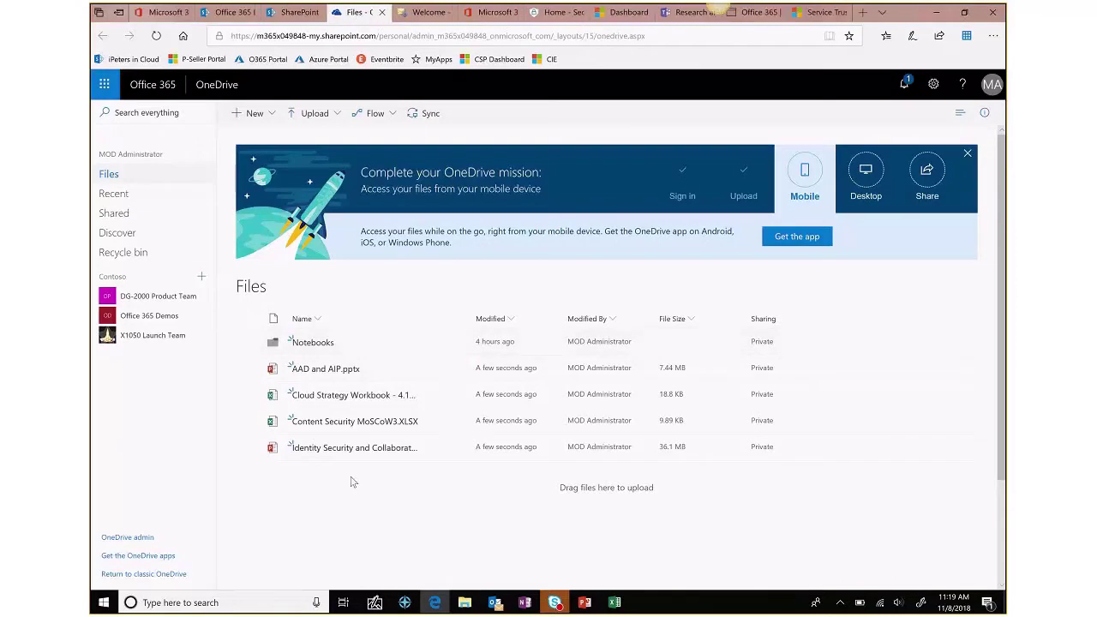
- Open the synced OneDrive's AA - Peters Internal > 11.7.2018 - Office 365 Webinar folder
click(841, 604)
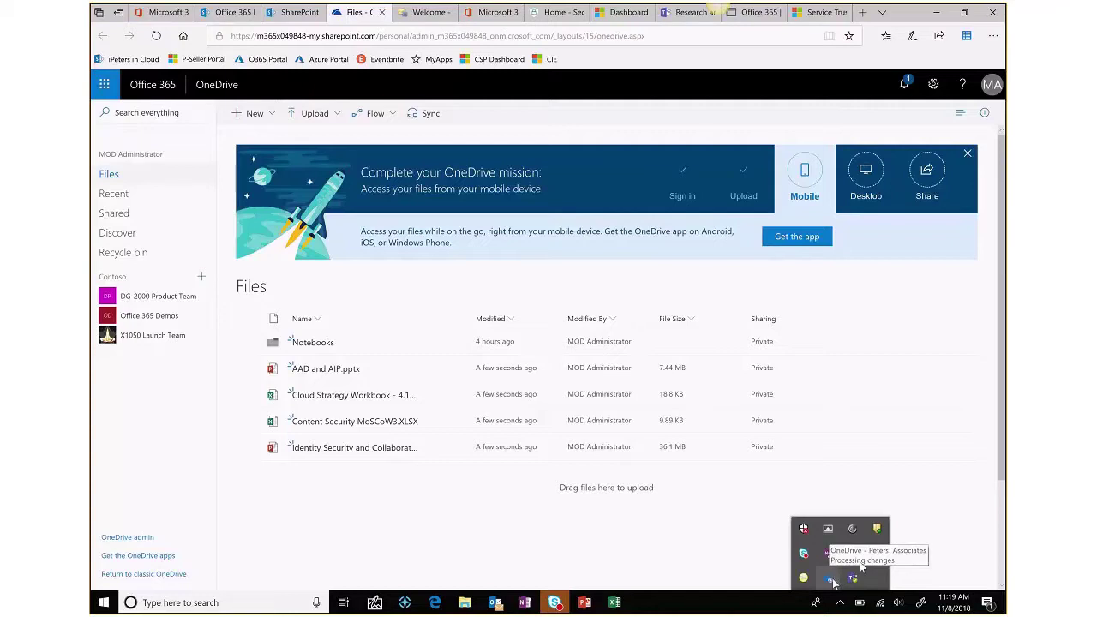
click(467, 604)
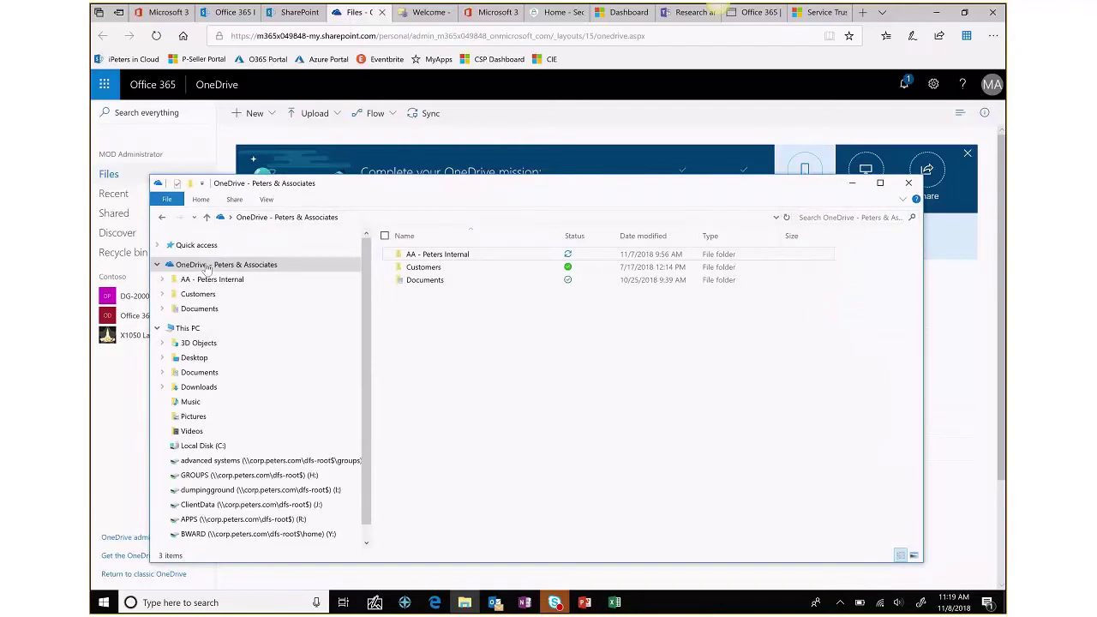
click(208, 267)
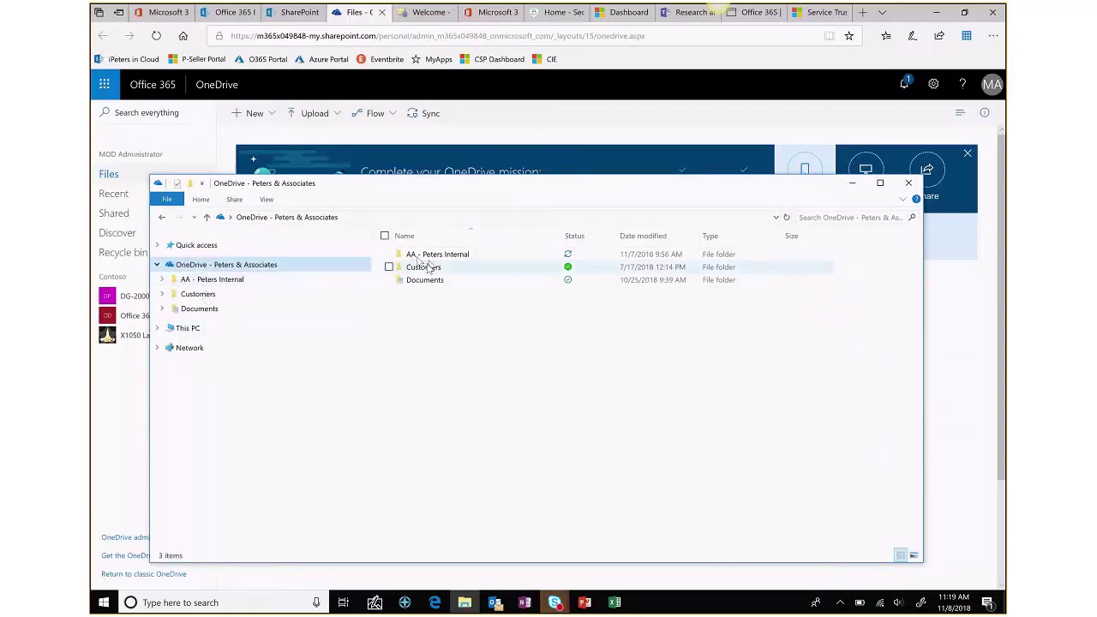
click(420, 256)
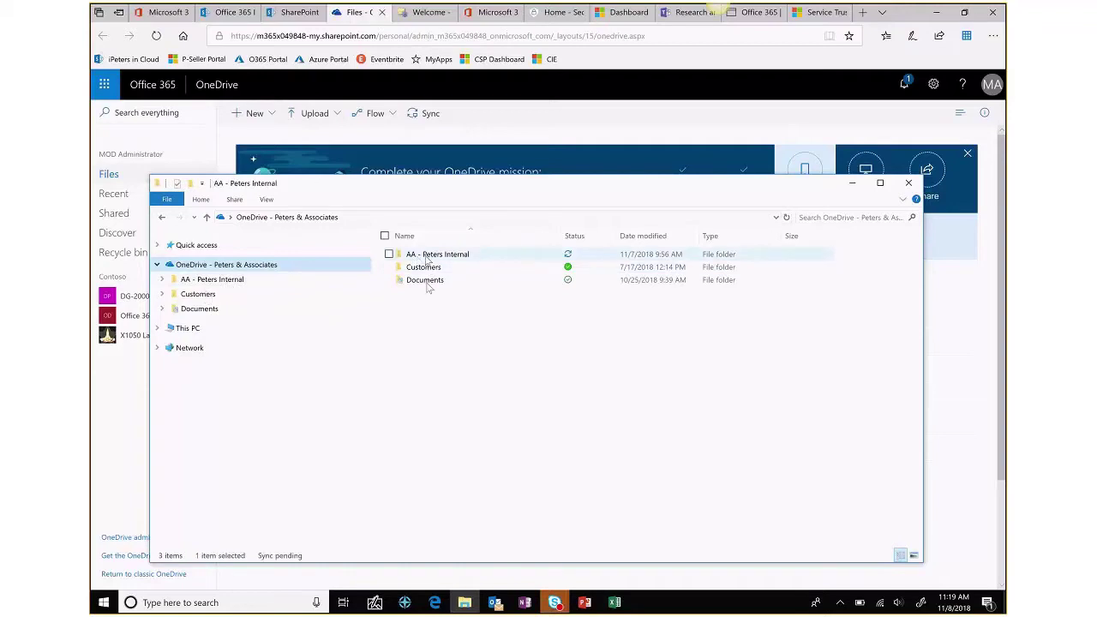
double_click(426, 258)
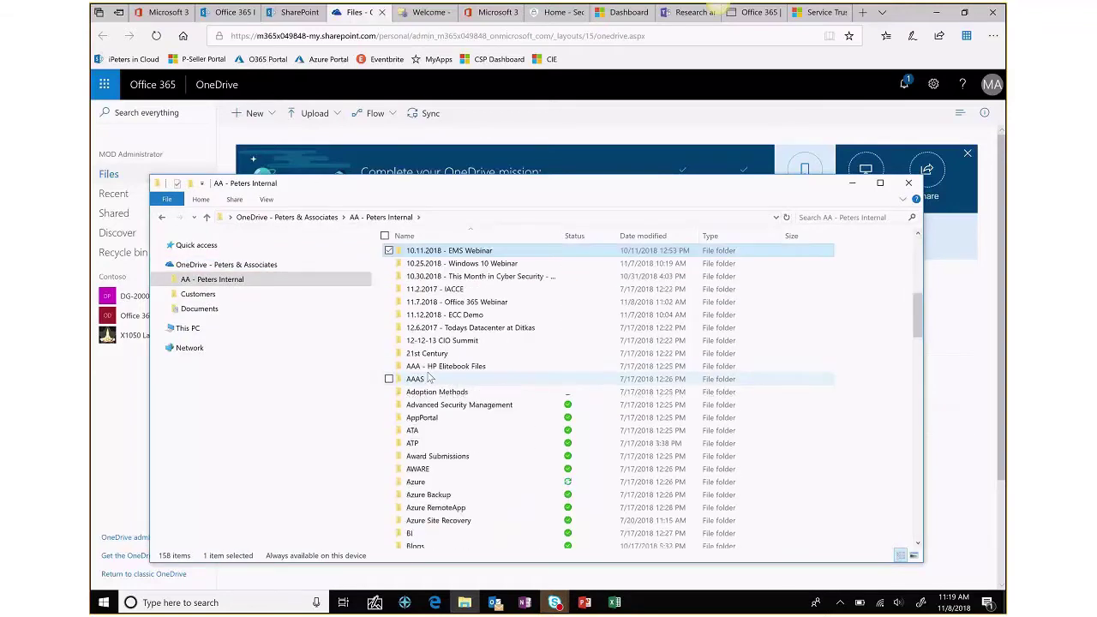
double_click(445, 305)
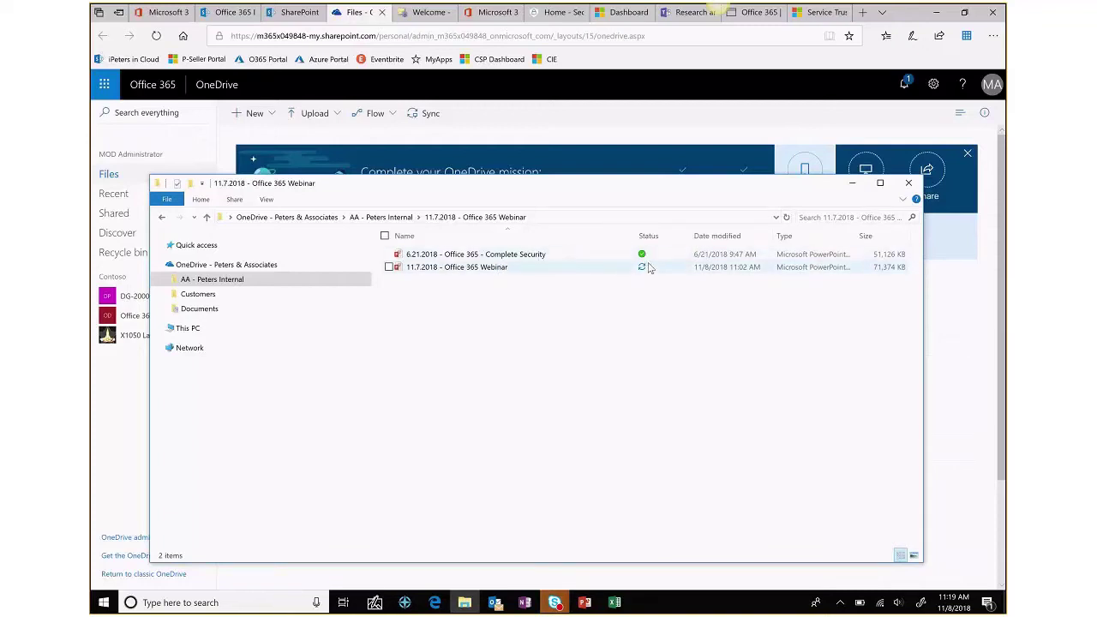
- Close File Explorer and bring PowerPoint back to the front
mouse_move(649, 269)
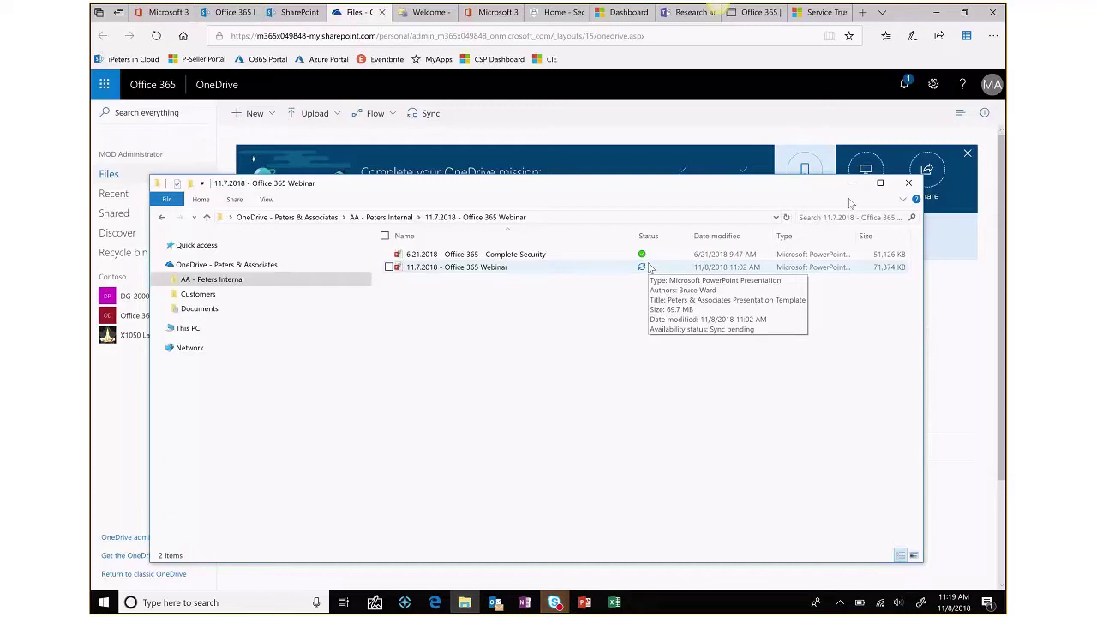
click(909, 182)
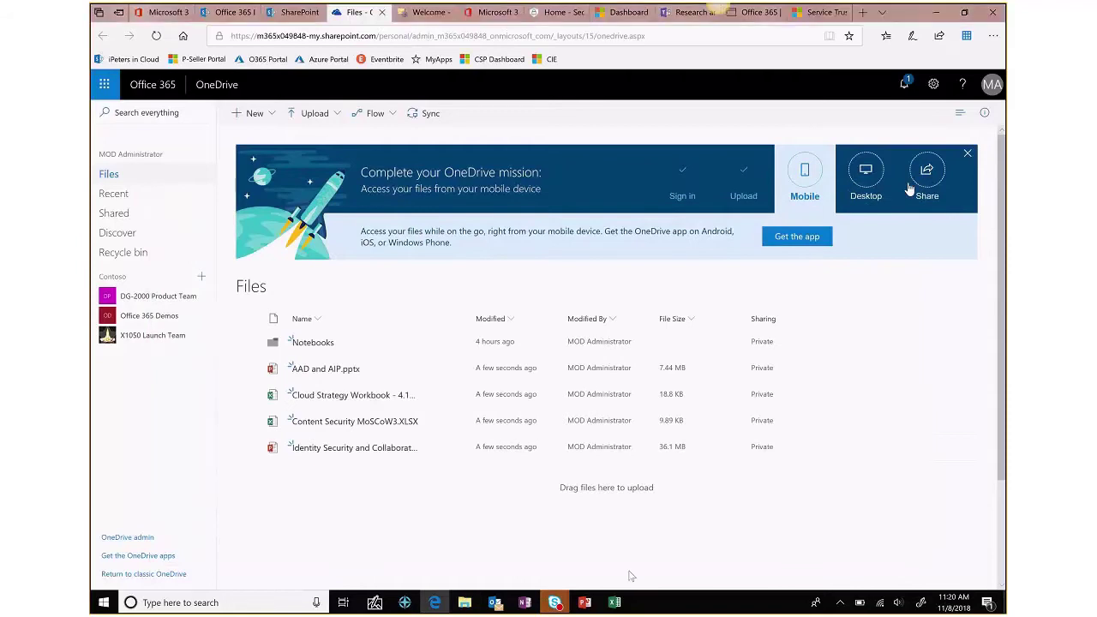
click(586, 605)
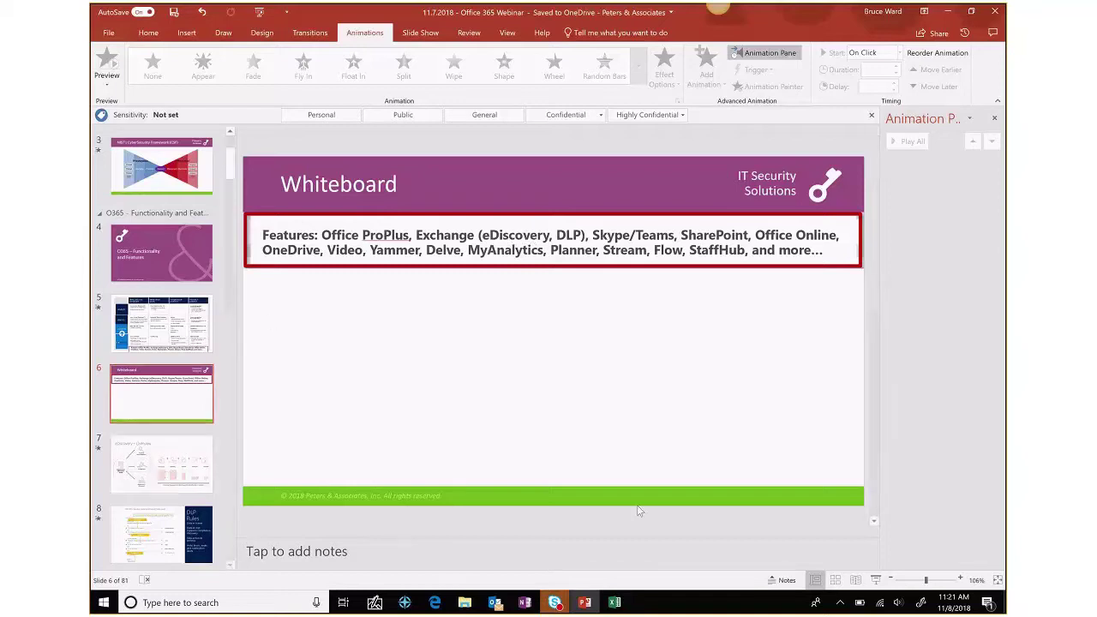
- Start the slide show from the current Whiteboard slide
click(876, 581)
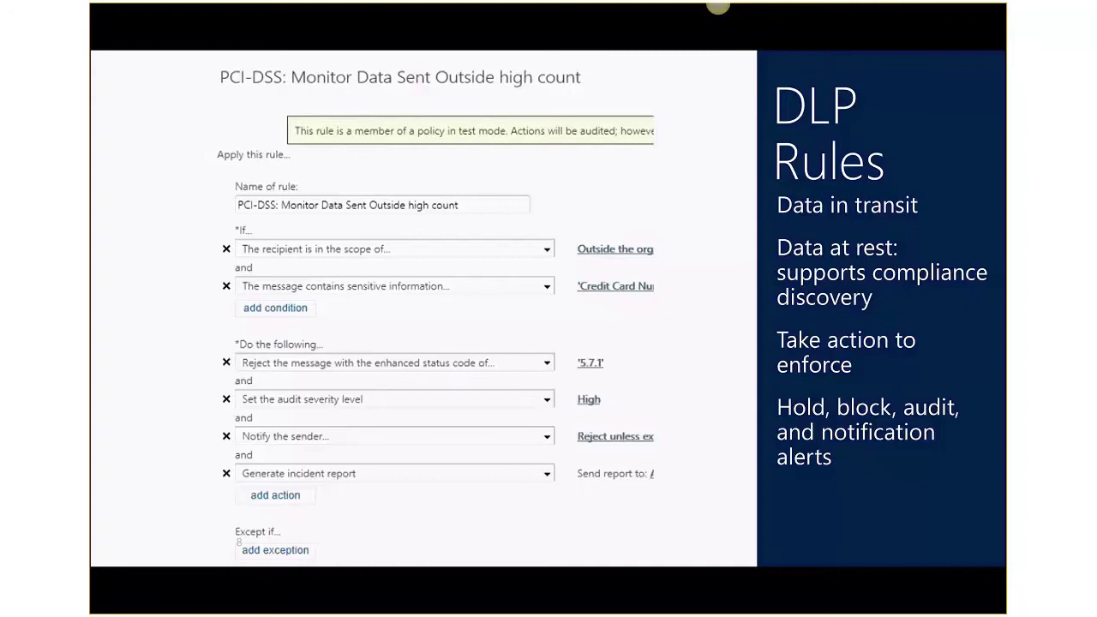
- Draw red ink brackets beside the DLP rule's name and conditions and beside its actions
mouse_move(211, 189)
mouse_down()
mouse_move(175, 195)
mouse_move(211, 318)
mouse_up()
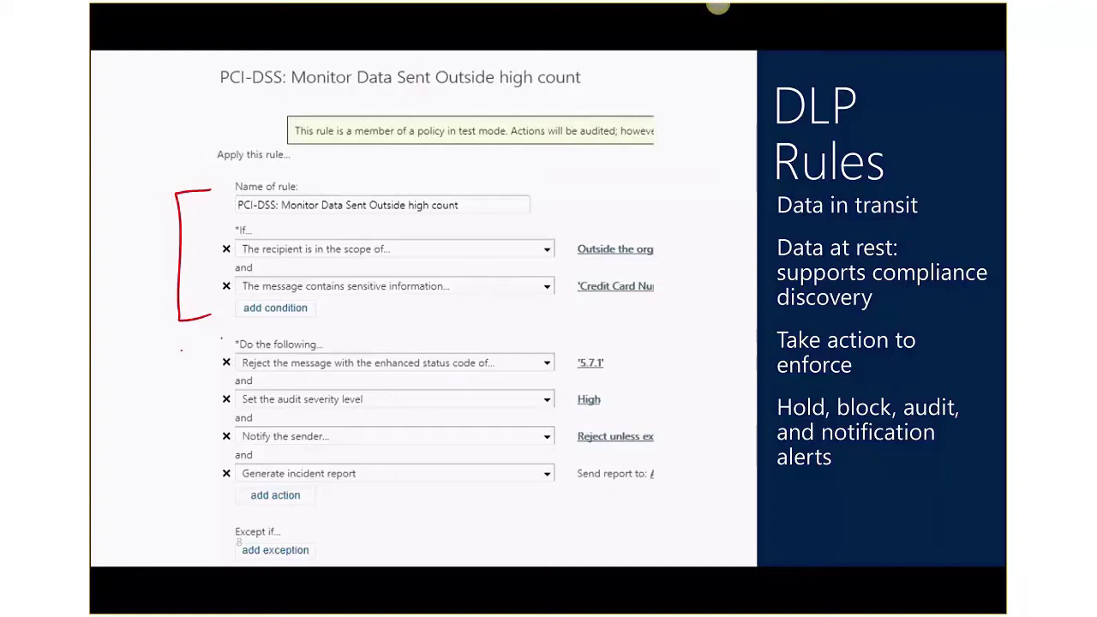
drag(223, 337, 221, 509)
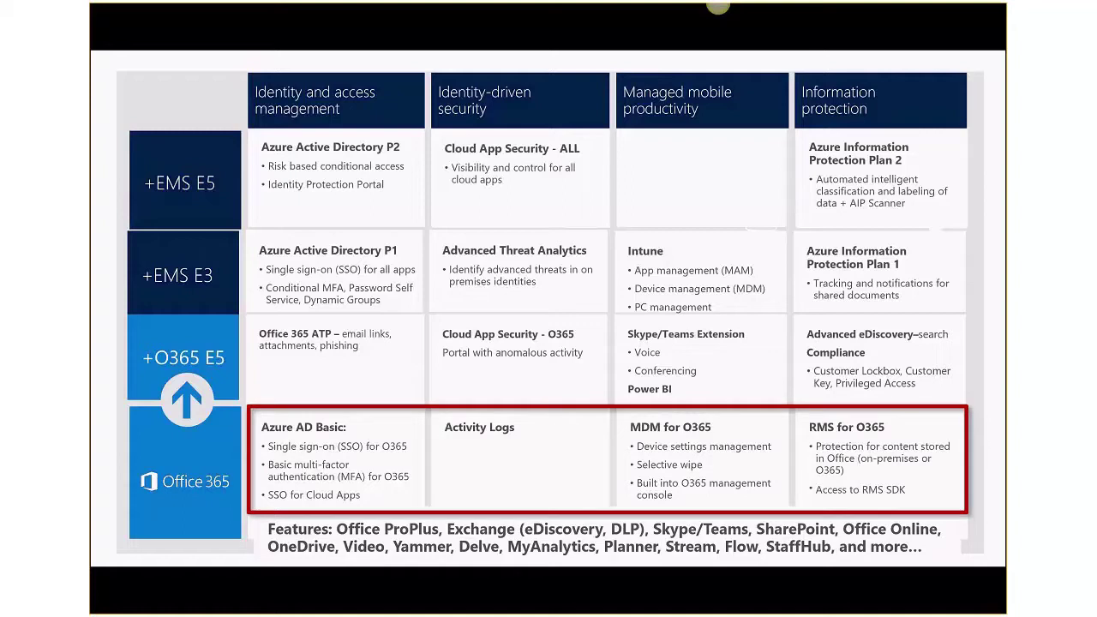
- Circle the Azure AD Basic cell and tick Azure Active Directory P1 and P2 in red ink
drag(310, 401, 386, 508)
mouse_move(381, 390)
mouse_down()
mouse_move(313, 393)
mouse_move(417, 480)
mouse_up()
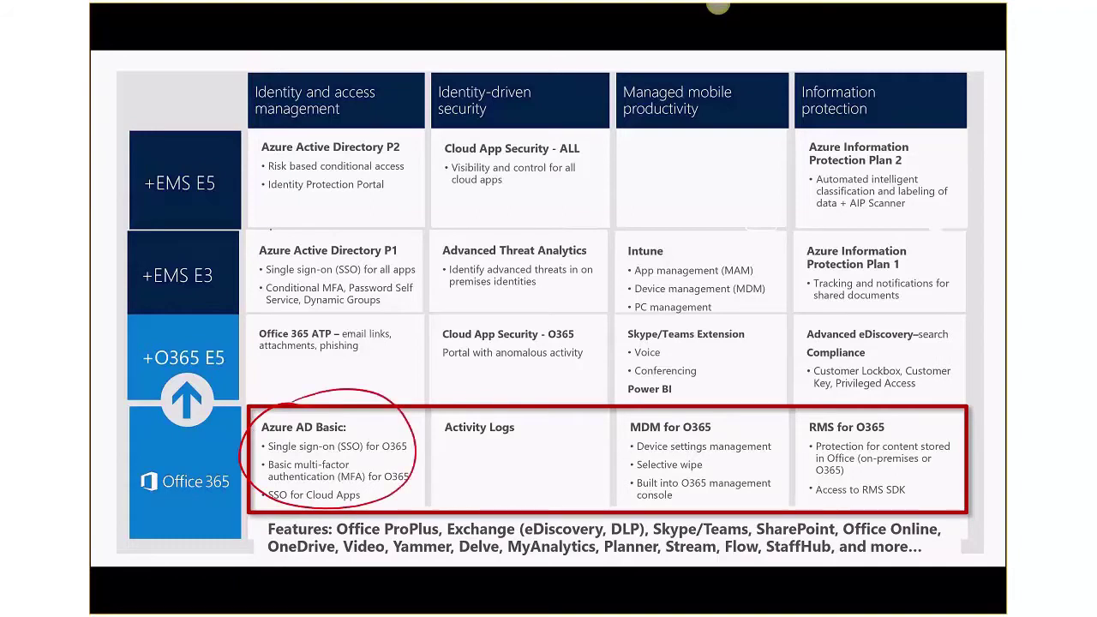
drag(245, 252, 270, 230)
drag(237, 160, 267, 131)
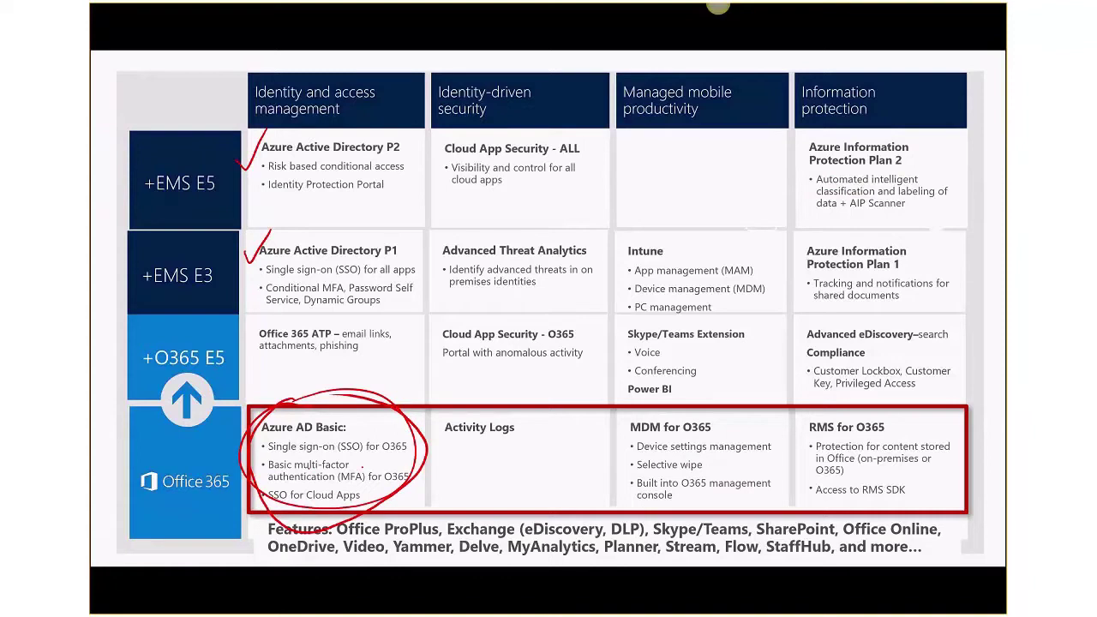
- Mark the MFA line and underline Conditional MFA in the EMS E3 row in red ink
mouse_move(348, 467)
mouse_down()
mouse_move(360, 454)
mouse_move(350, 473)
mouse_up()
drag(269, 295, 331, 293)
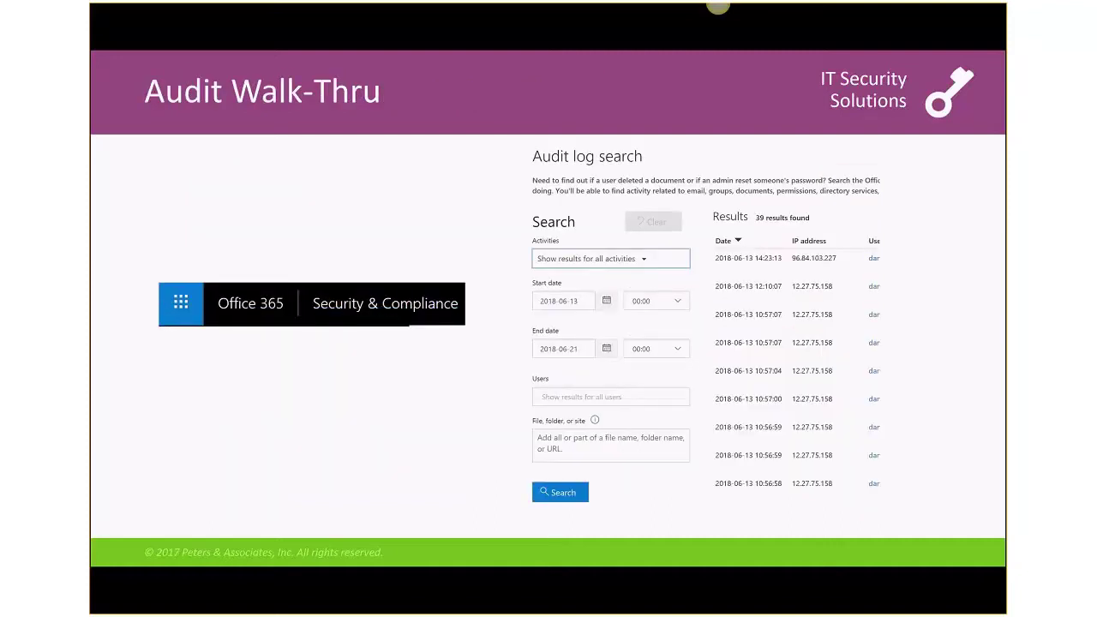
- Exit the slide show and keep the ink annotations
key(Escape)
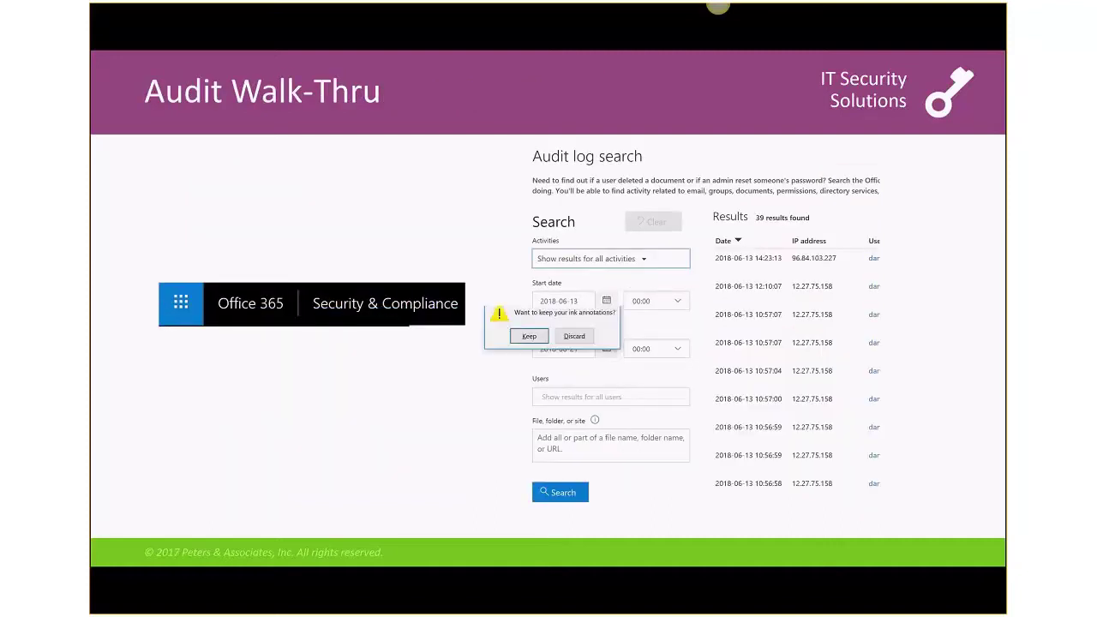
click(529, 336)
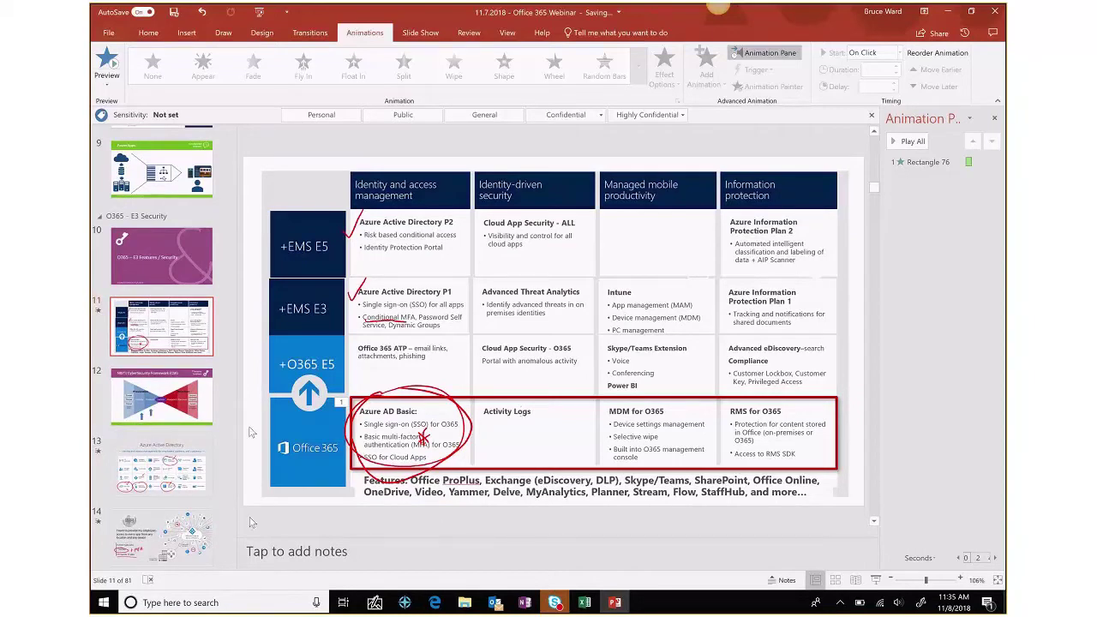
- From the Microsoft 365 admin center's app launcher, open Security & Compliance in a new tab
click(439, 598)
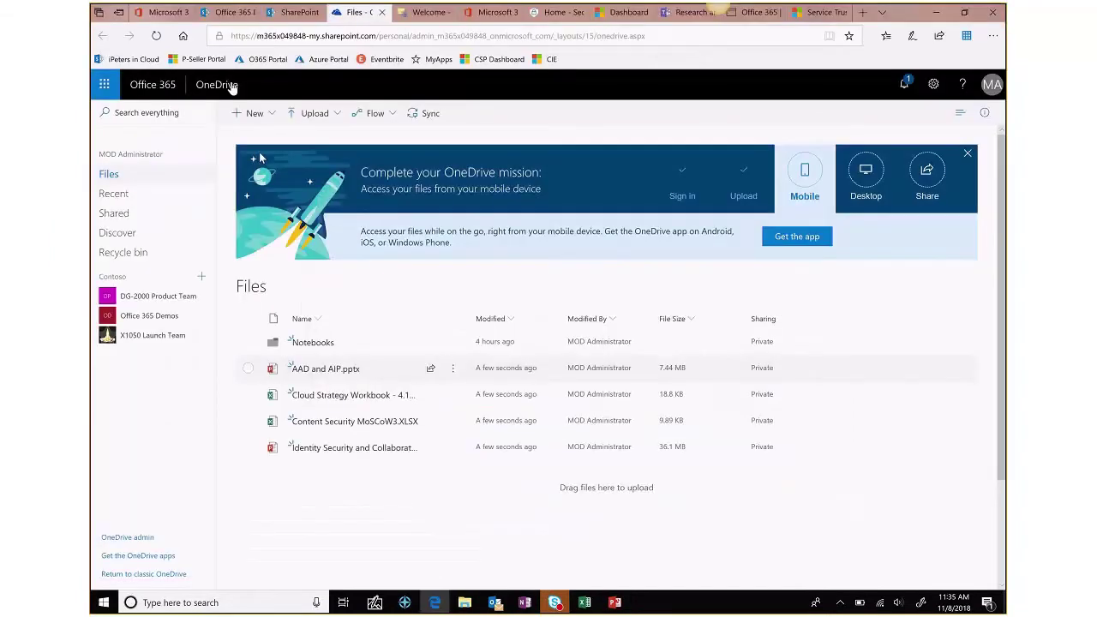
click(144, 57)
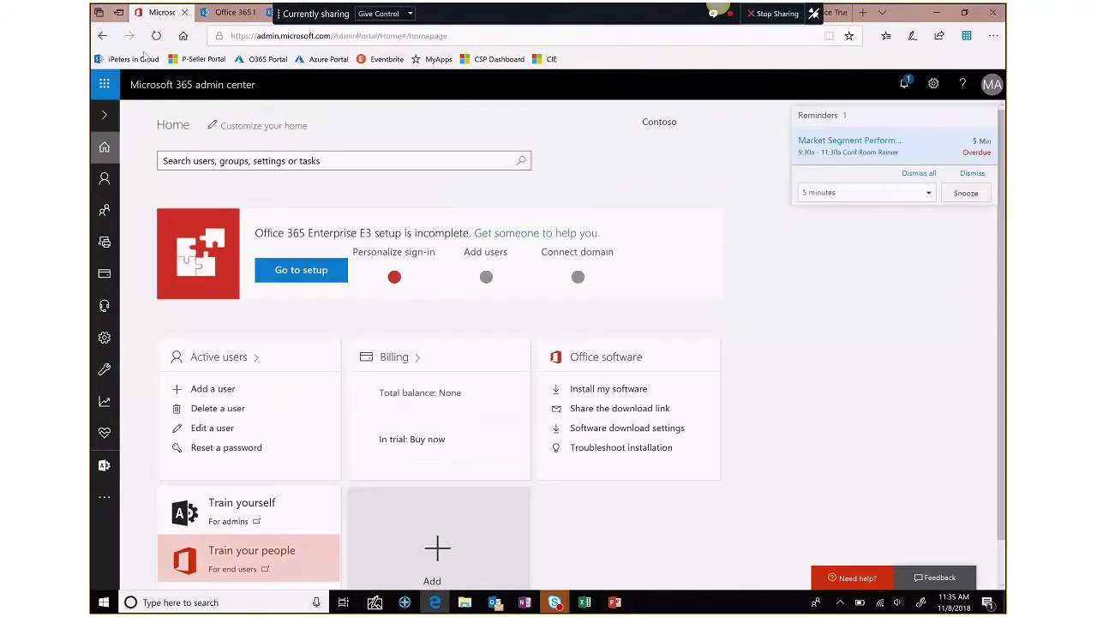
click(103, 84)
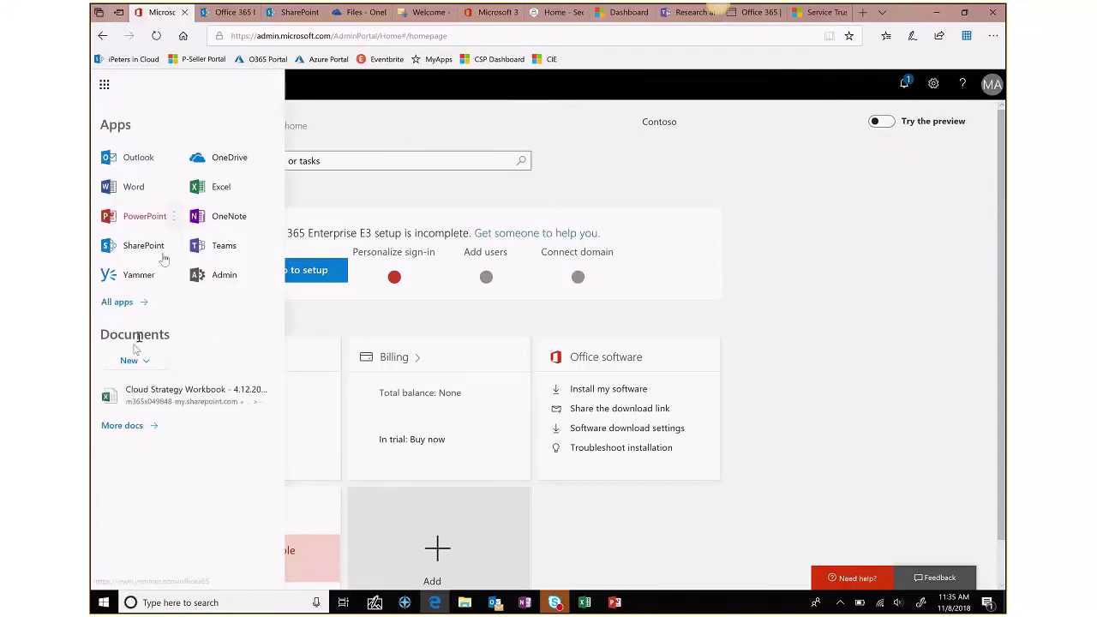
click(124, 301)
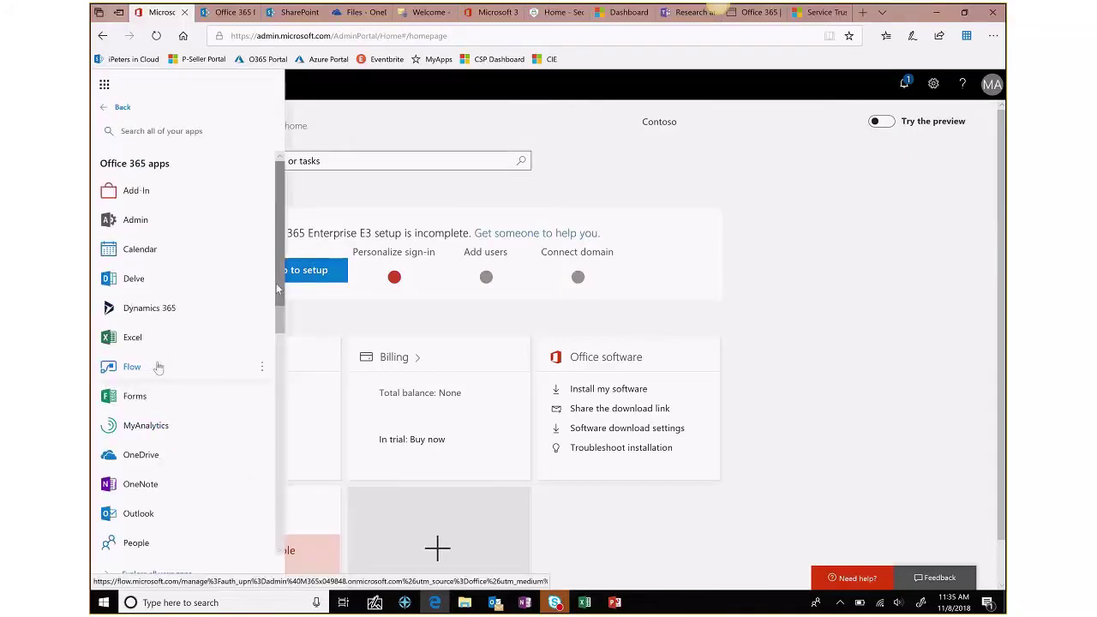
scroll(276, 348, down, 3)
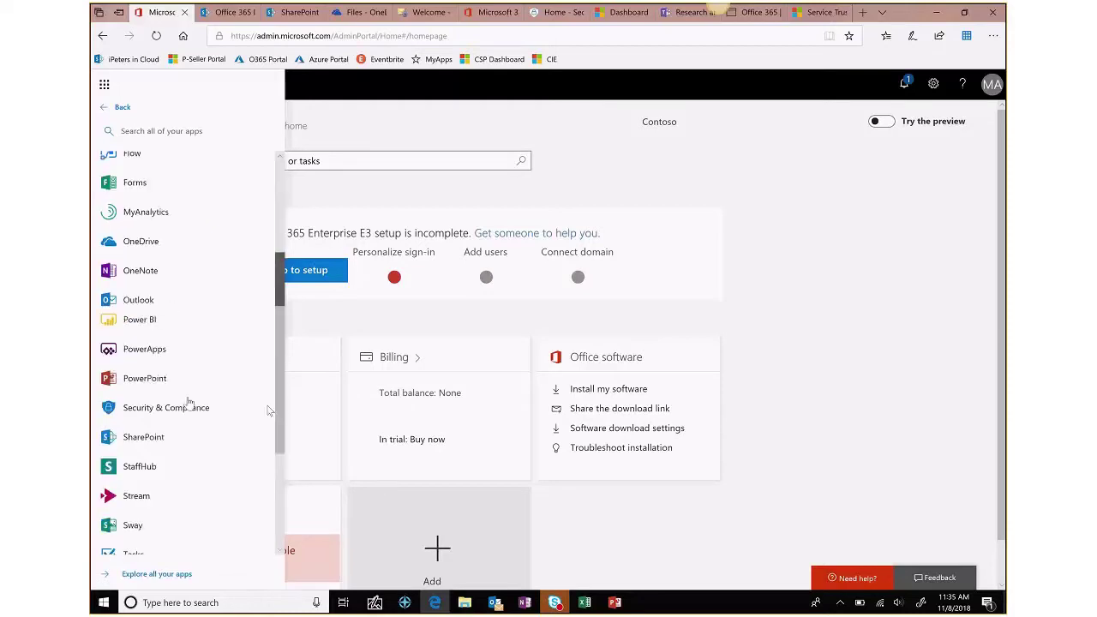
right_click(171, 409)
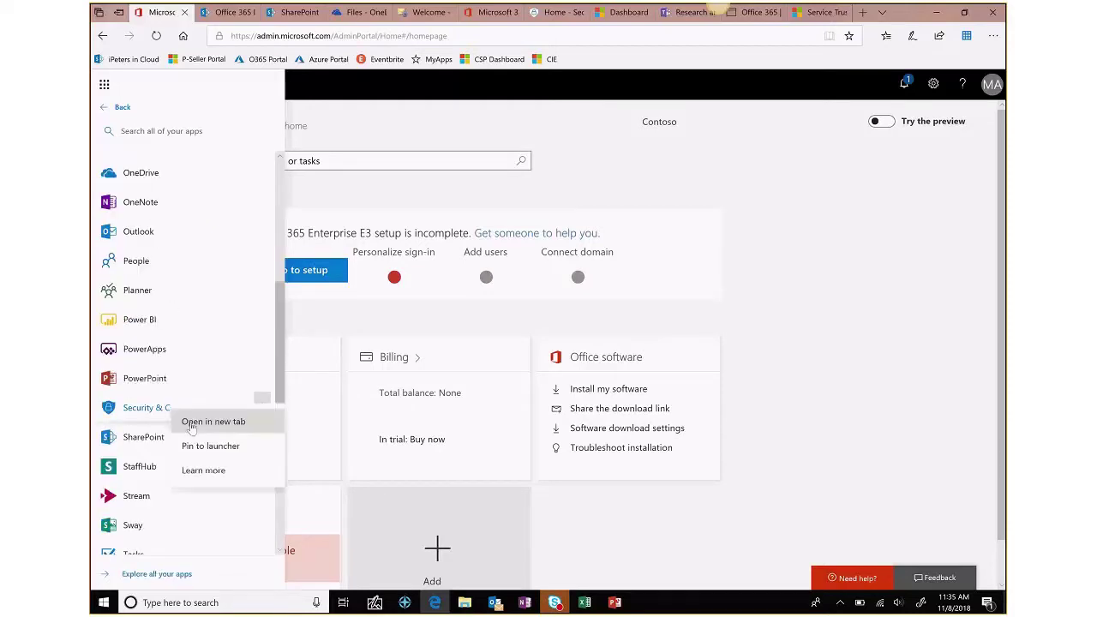
click(193, 422)
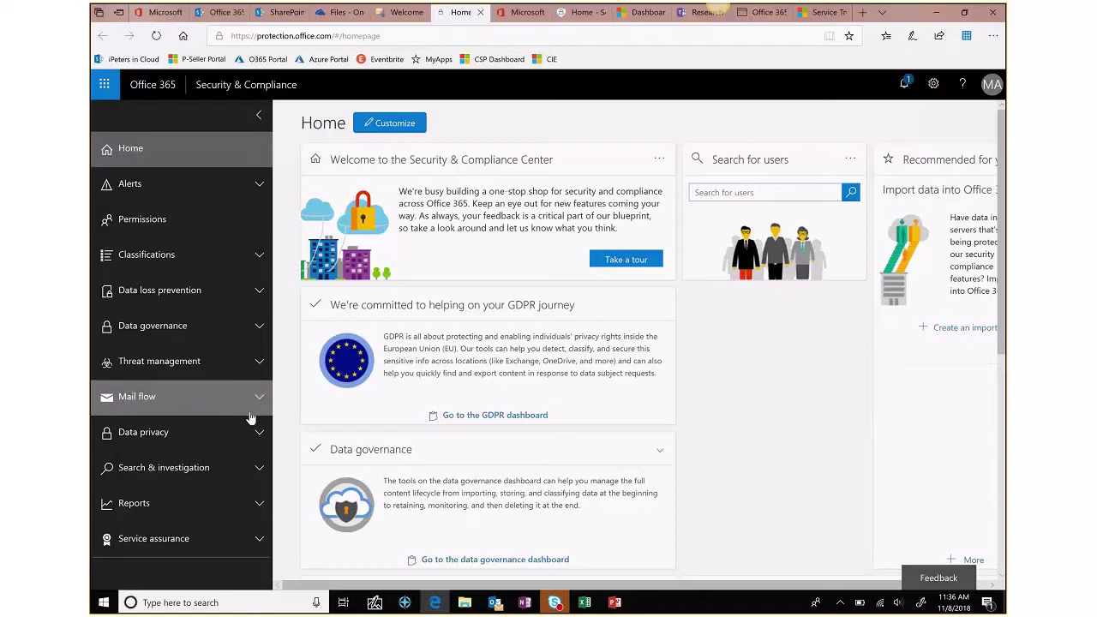
- Open Audit log search under Search & investigation
click(232, 470)
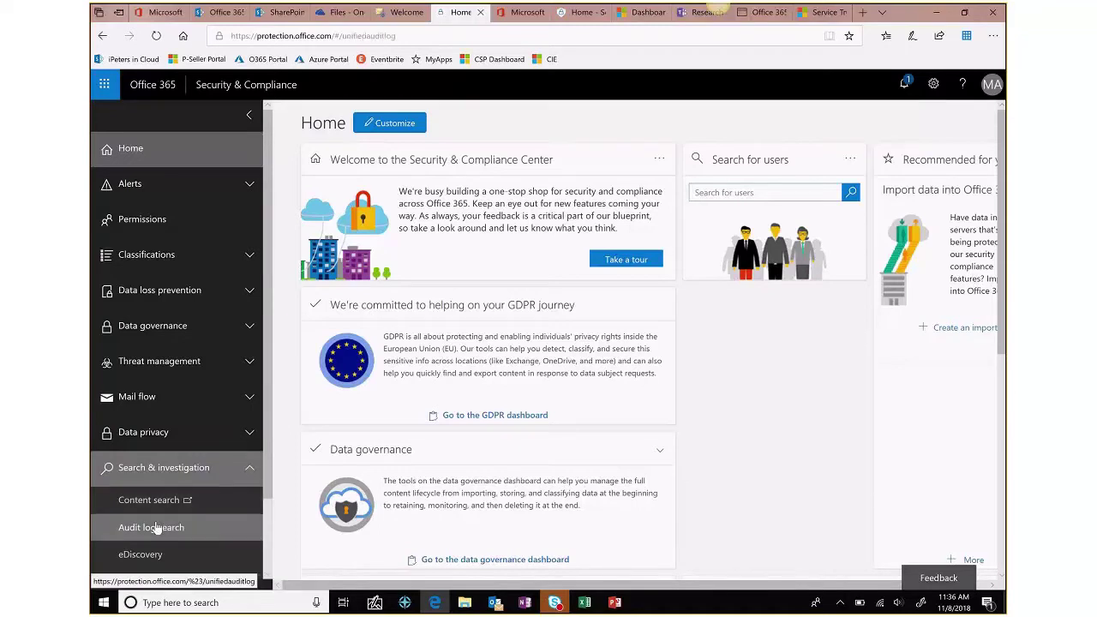
click(157, 529)
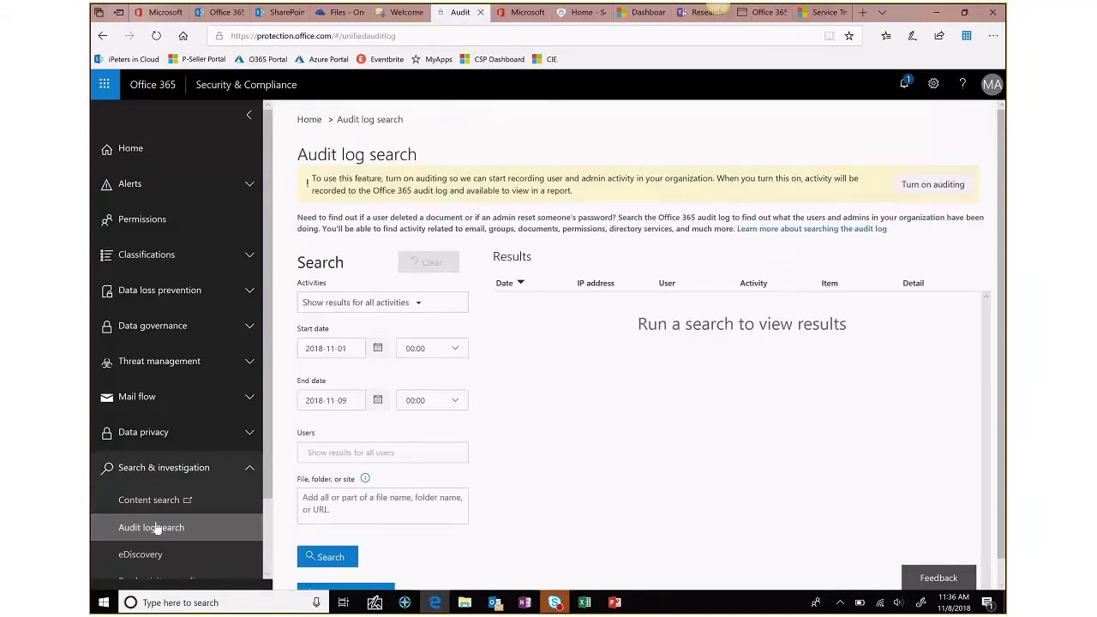
click(418, 305)
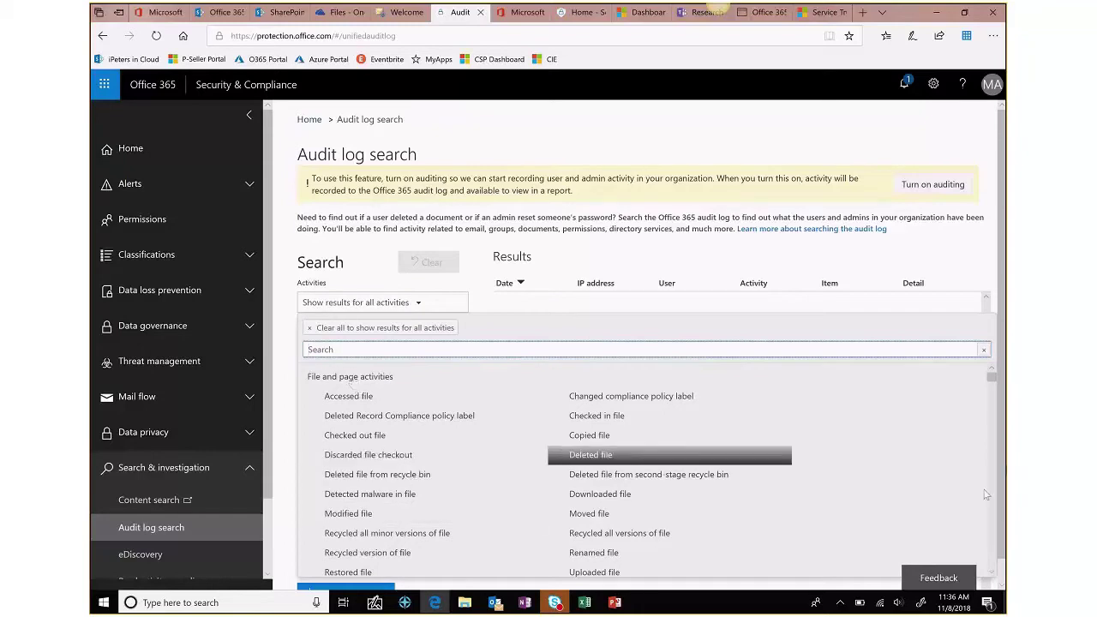
scroll(993, 508, down, 2)
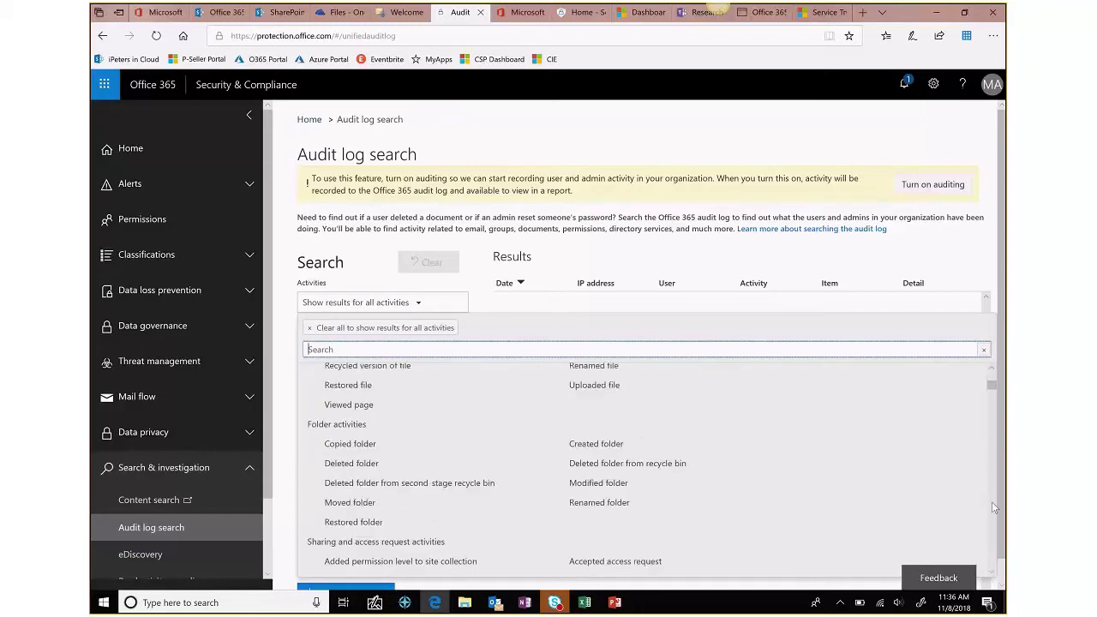
scroll(994, 508, down, 2)
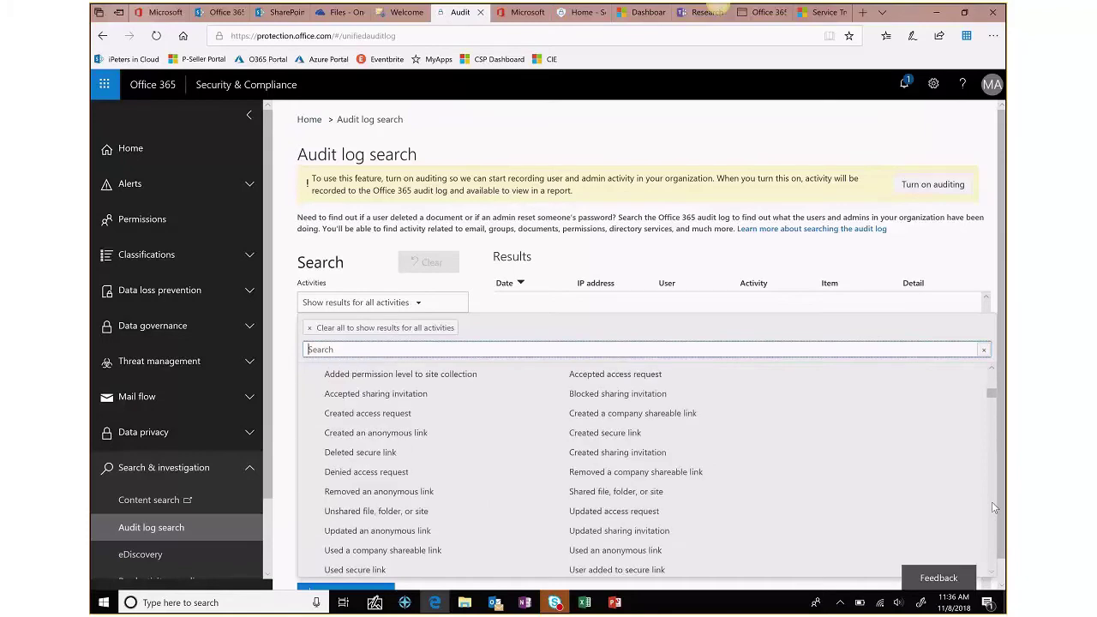
scroll(992, 508, down, 2)
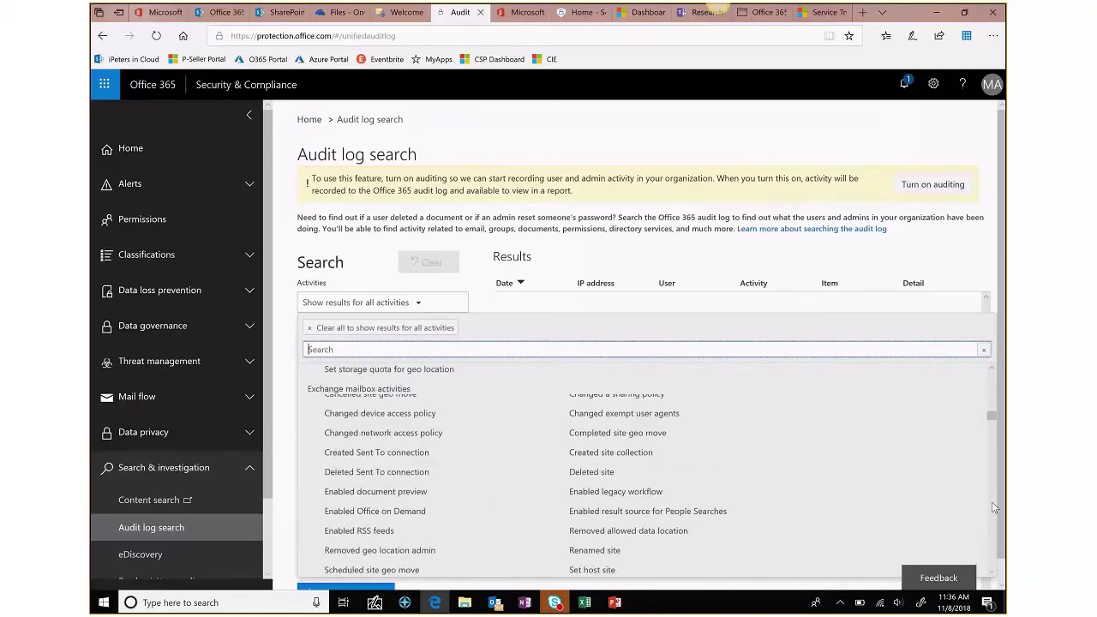
scroll(993, 507, down, 2)
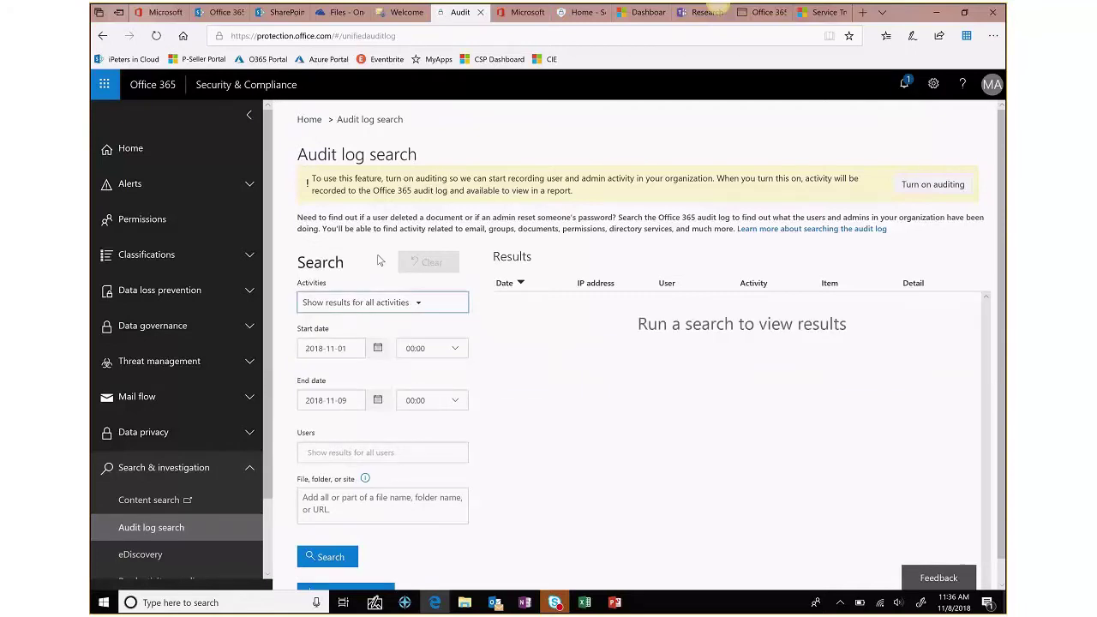
- Add the admin account to the audit log search's Users filter
click(329, 453)
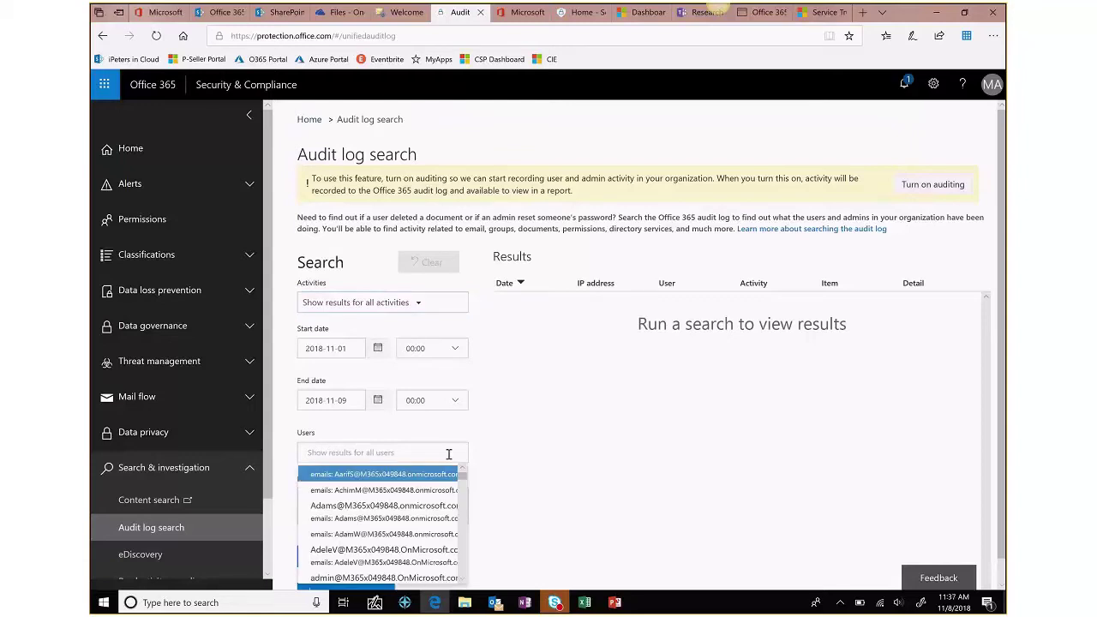
text(admin)
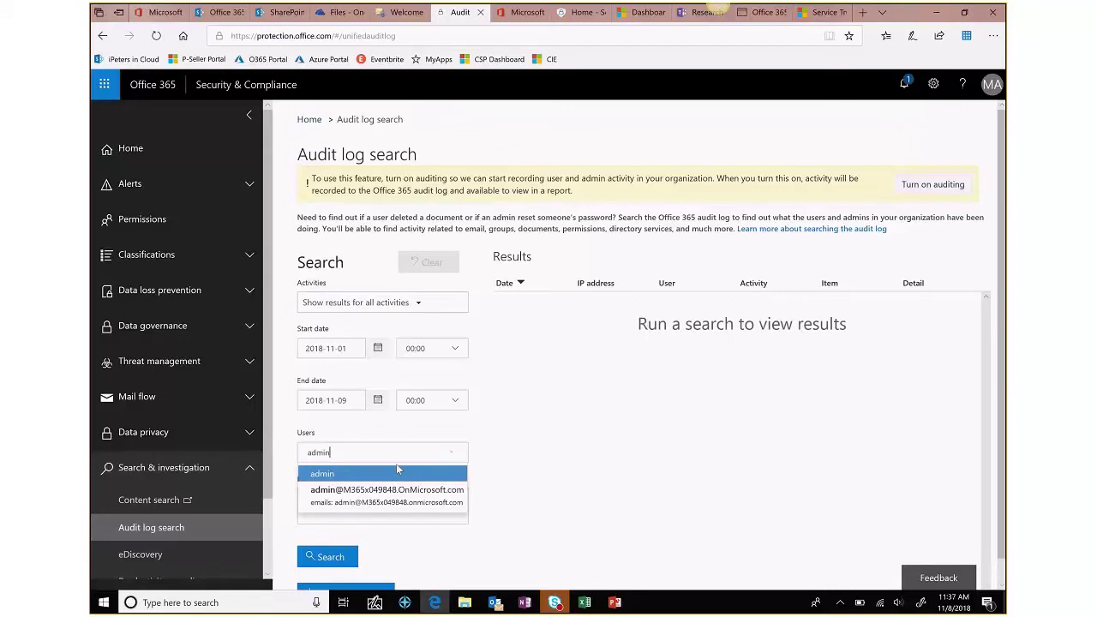
click(347, 478)
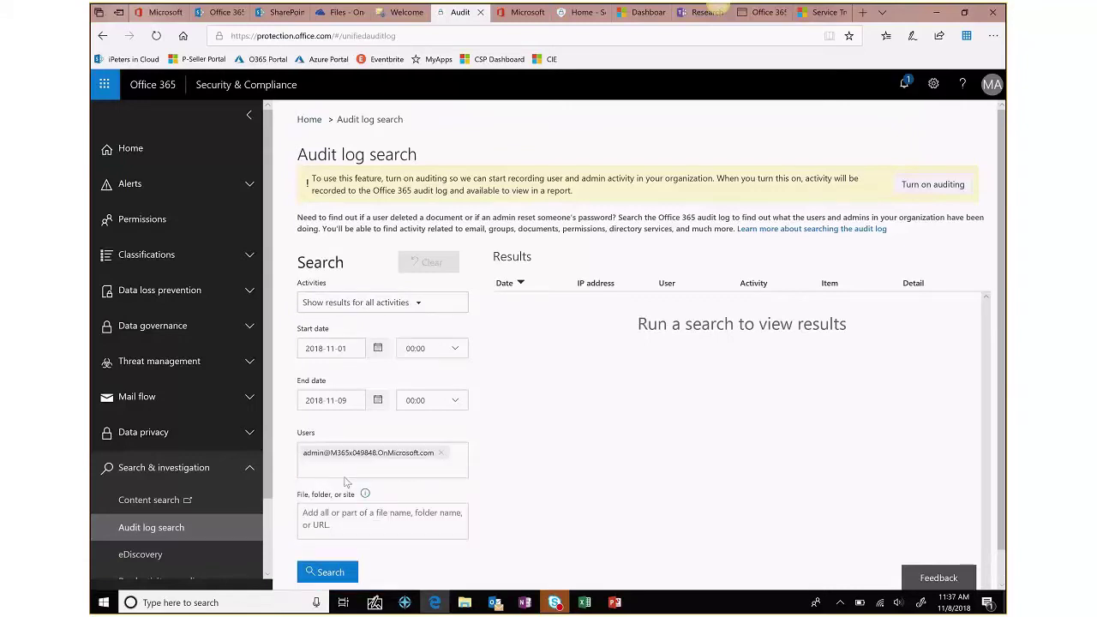
click(378, 349)
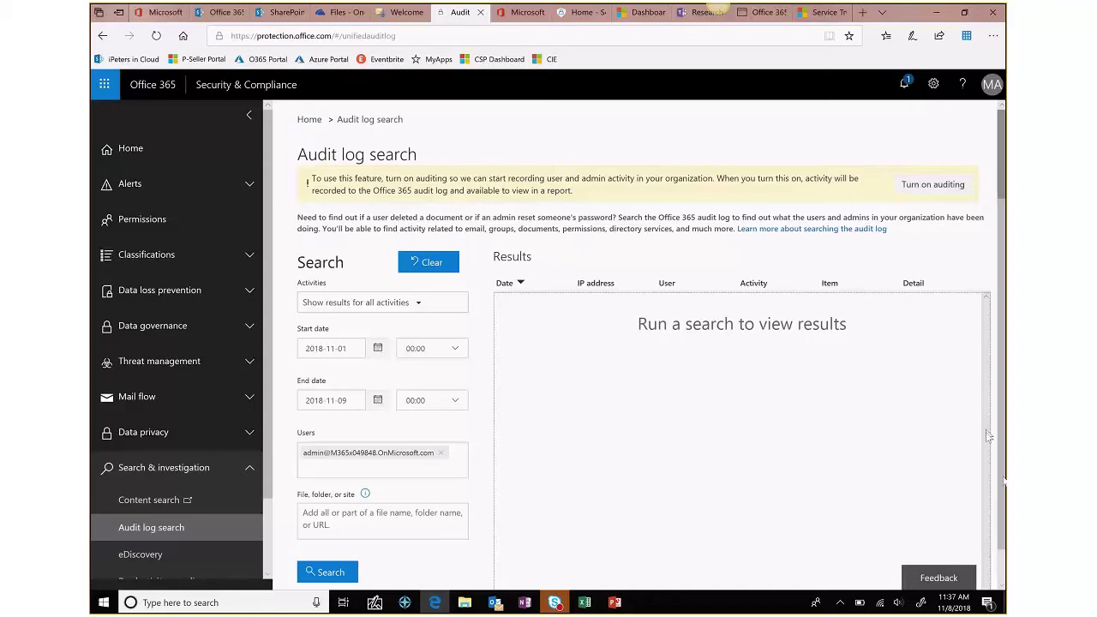
- Scroll through the audit log search form to show the audit-search-not-turned-on warning
drag(1001, 480, 999, 570)
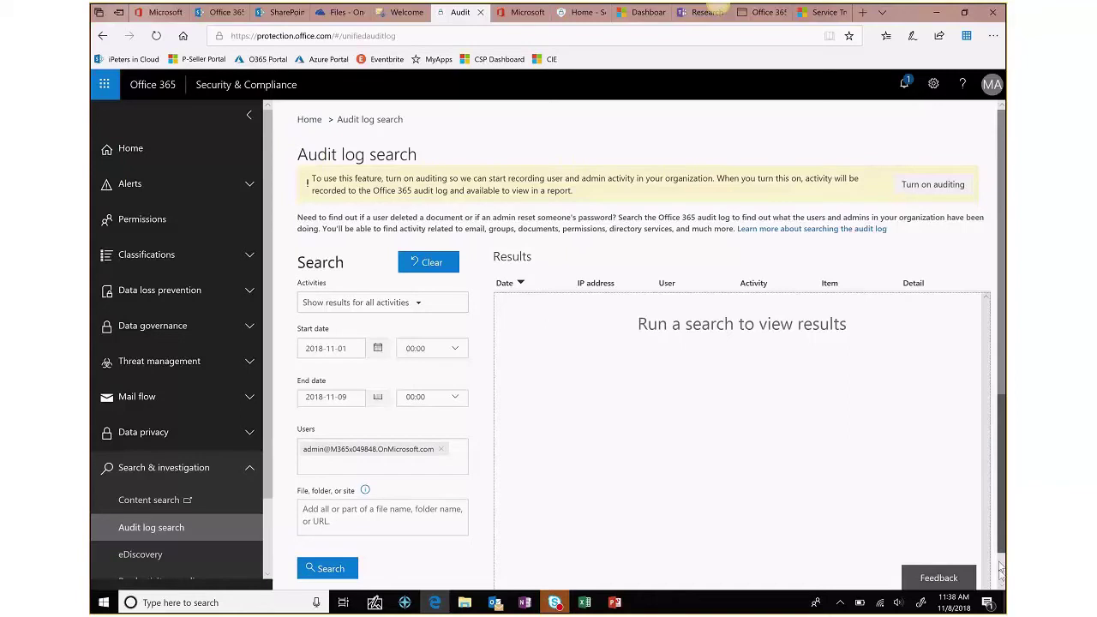
scroll(999, 570, down, 1)
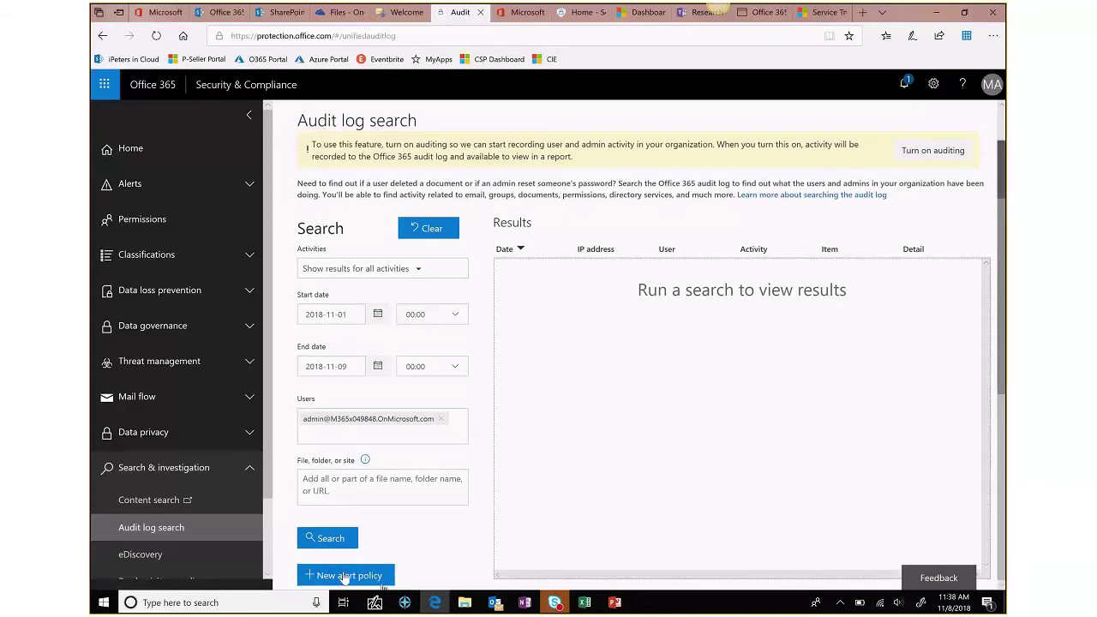
scroll(343, 578, up, 1)
scroll(343, 579, up, 1)
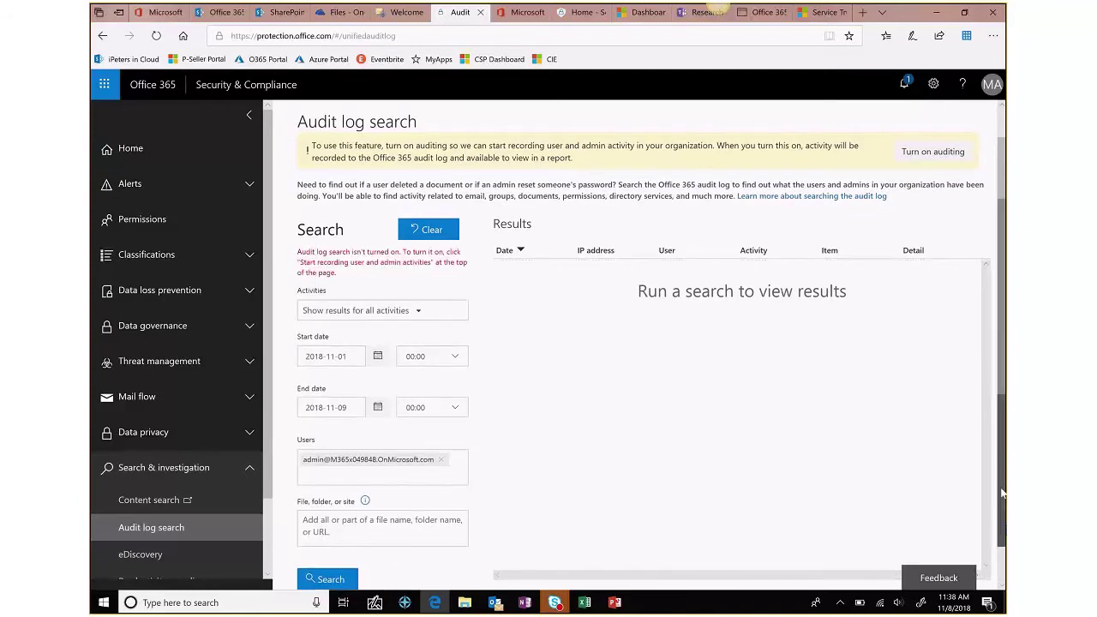
scroll(1003, 493, down, 2)
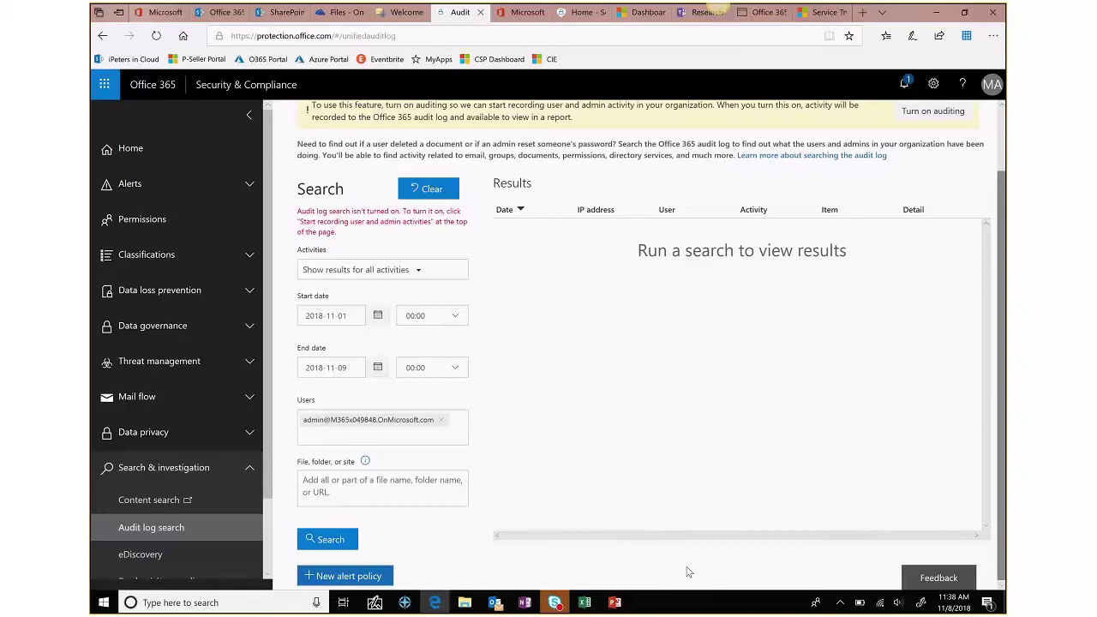
- Bring PowerPoint back in front and select slide 19, Audit Walk-Thru
click(617, 605)
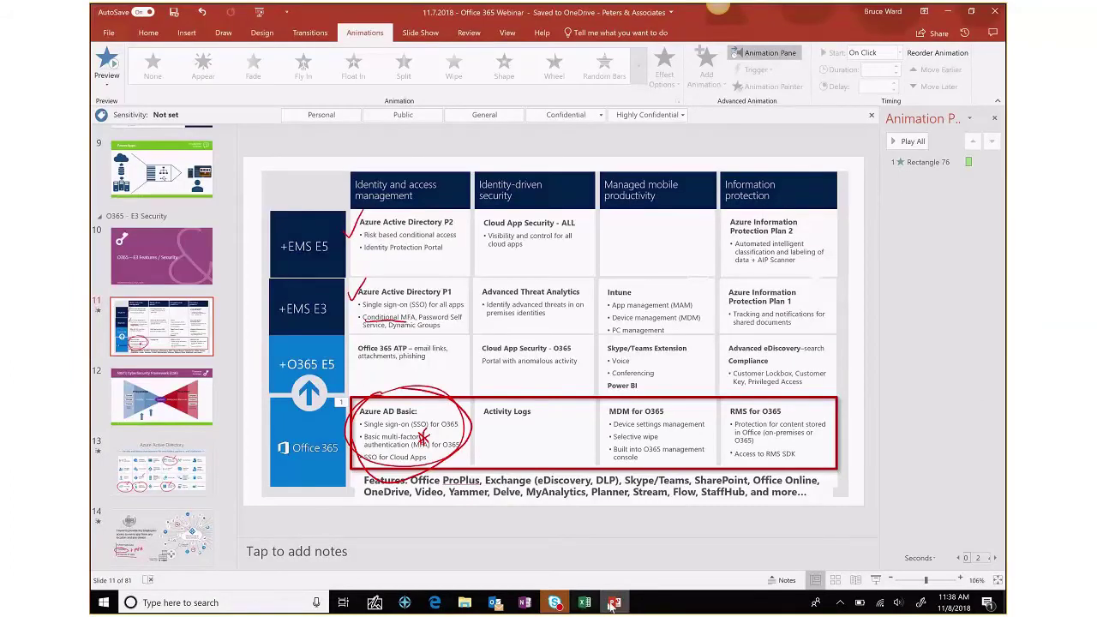
mouse_move(614, 604)
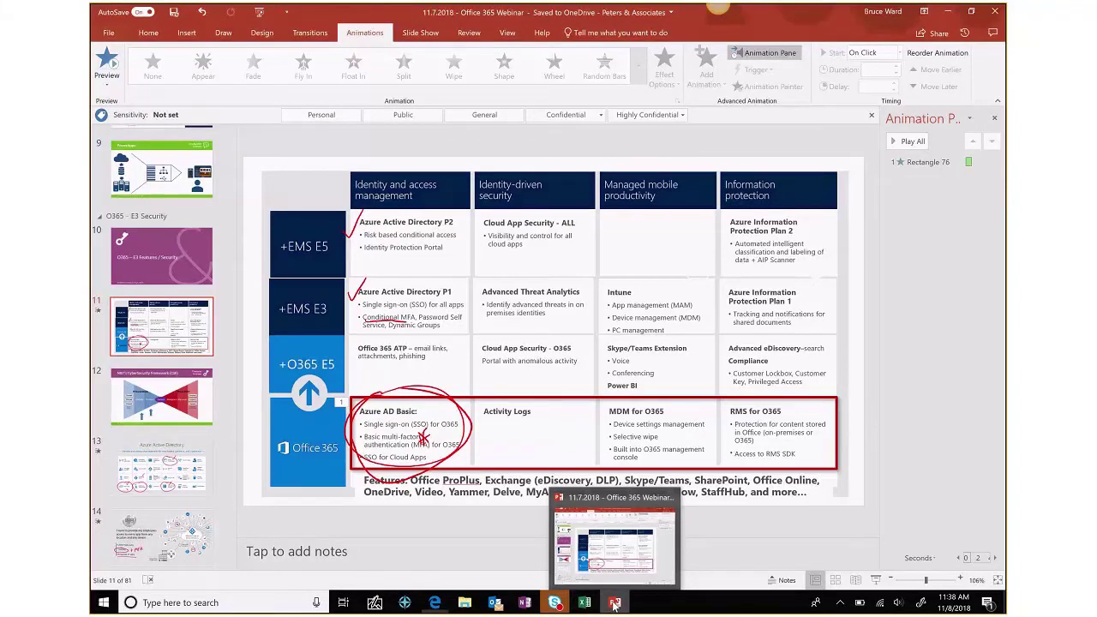
click(614, 604)
click(613, 605)
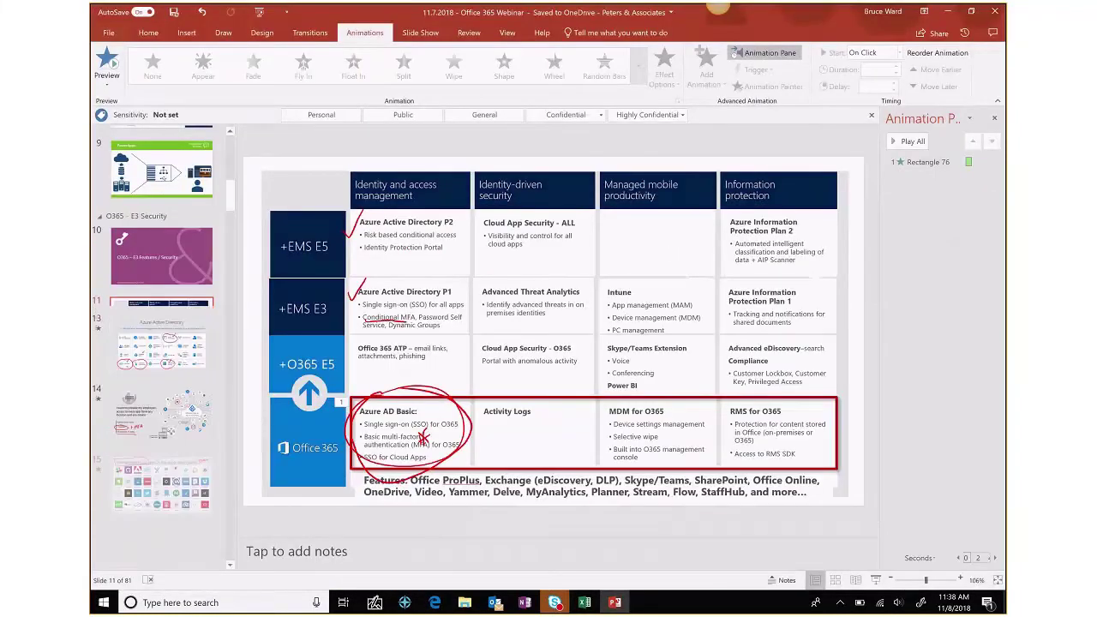
scroll(161, 343, down, 8)
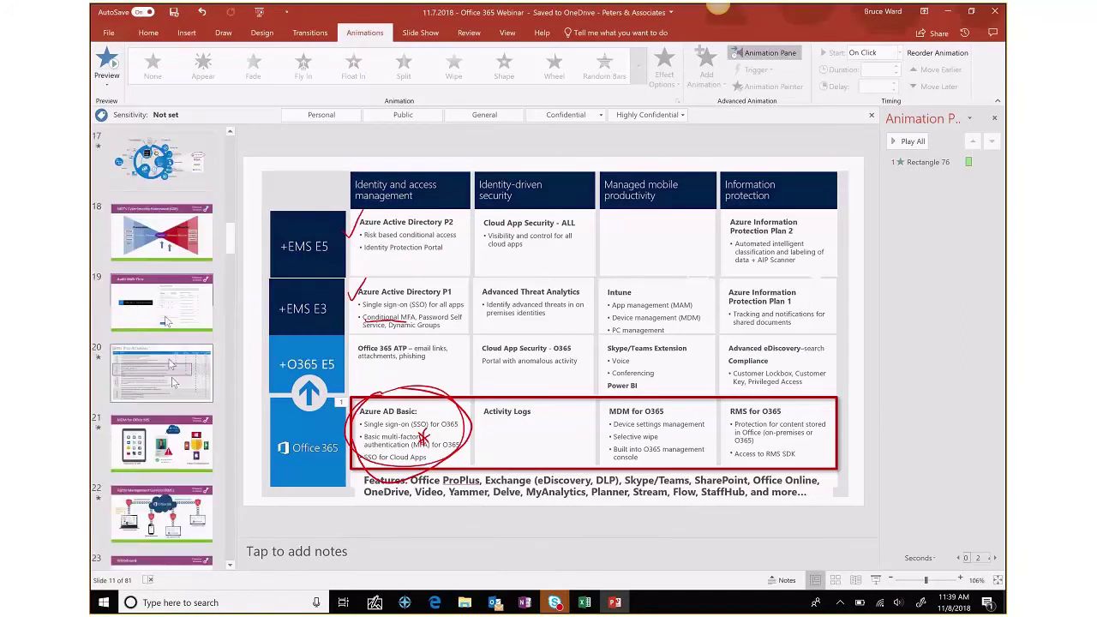
click(166, 319)
- Present from the Audit Walk-Thru slide, advancing past the Better than ActiveSync comparison table
key(shift+F5)
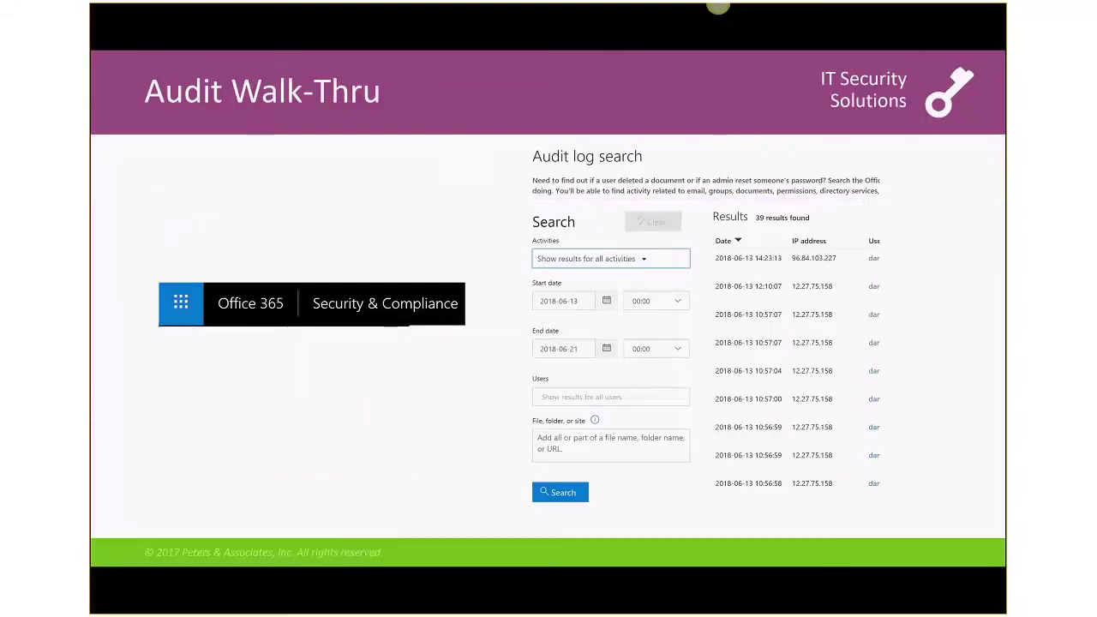
key(Right)
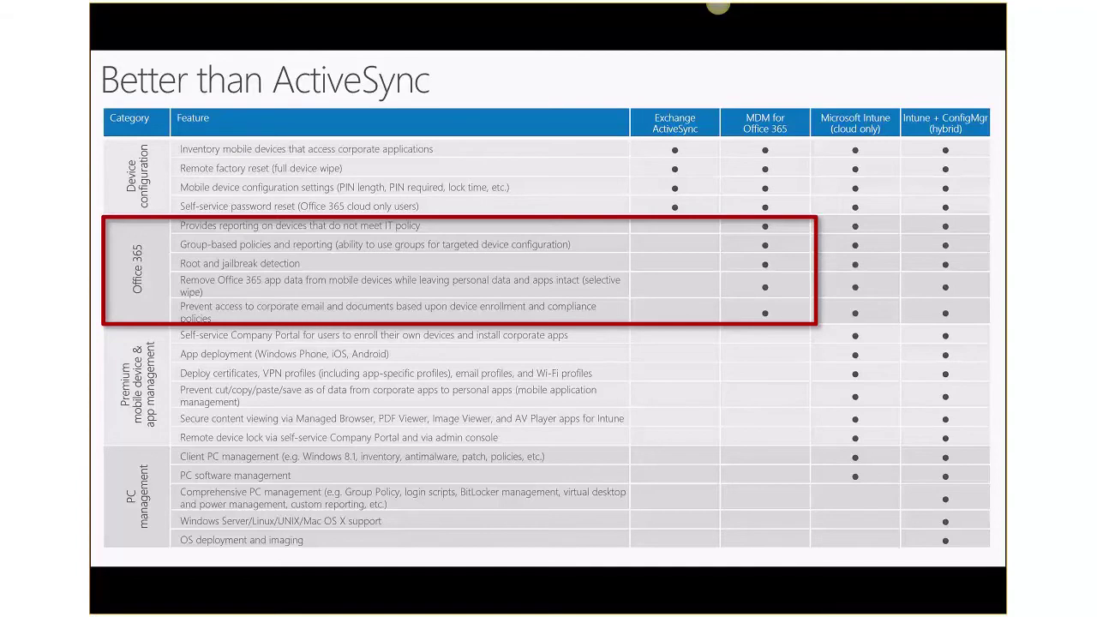
key(Right)
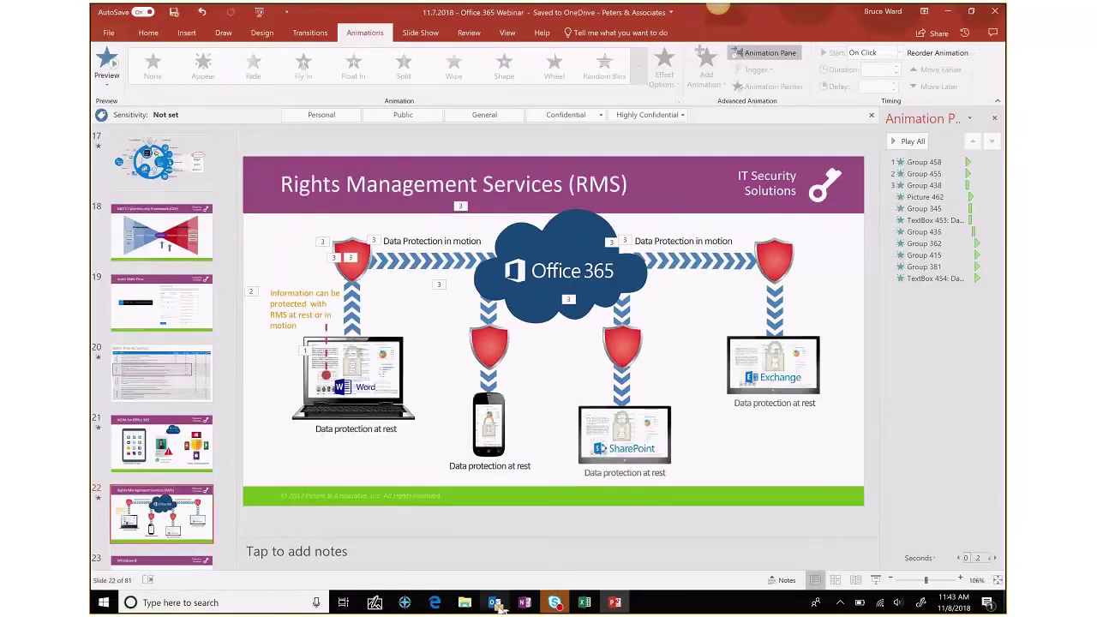
- Start a maximized new Outlook email and view its Permission choices, such as Encrypt-Only
click(495, 603)
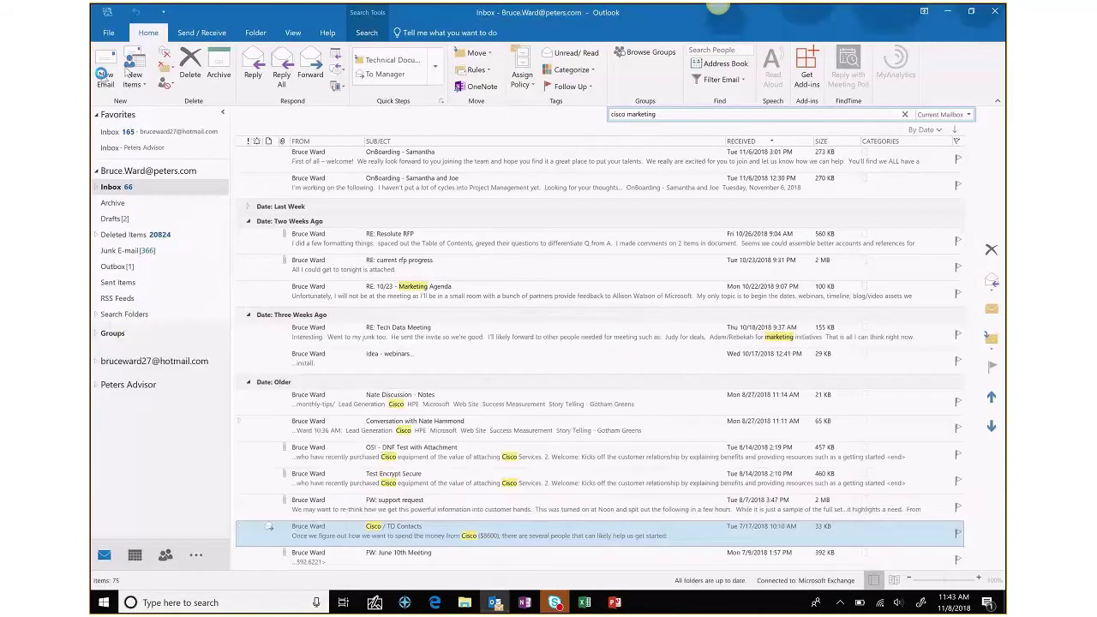
click(105, 75)
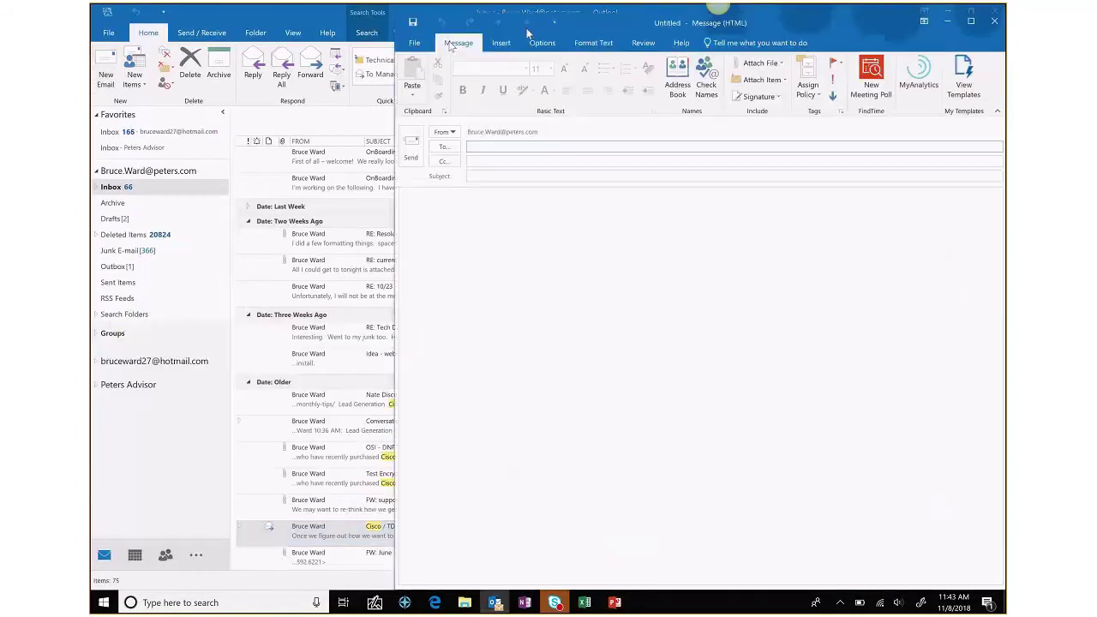
double_click(624, 22)
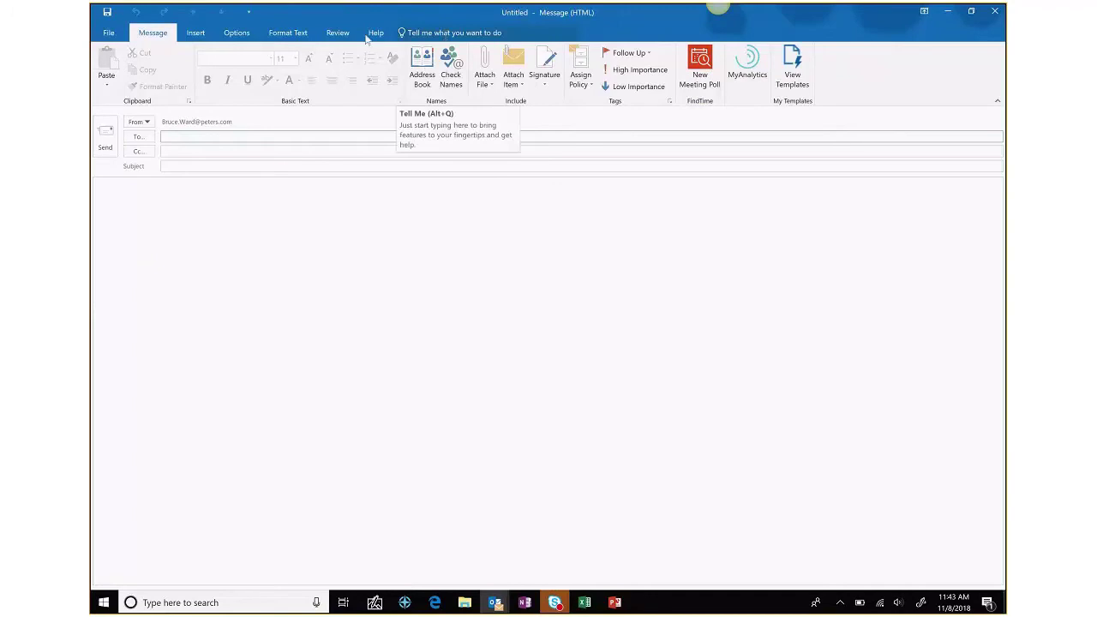
click(239, 34)
click(260, 87)
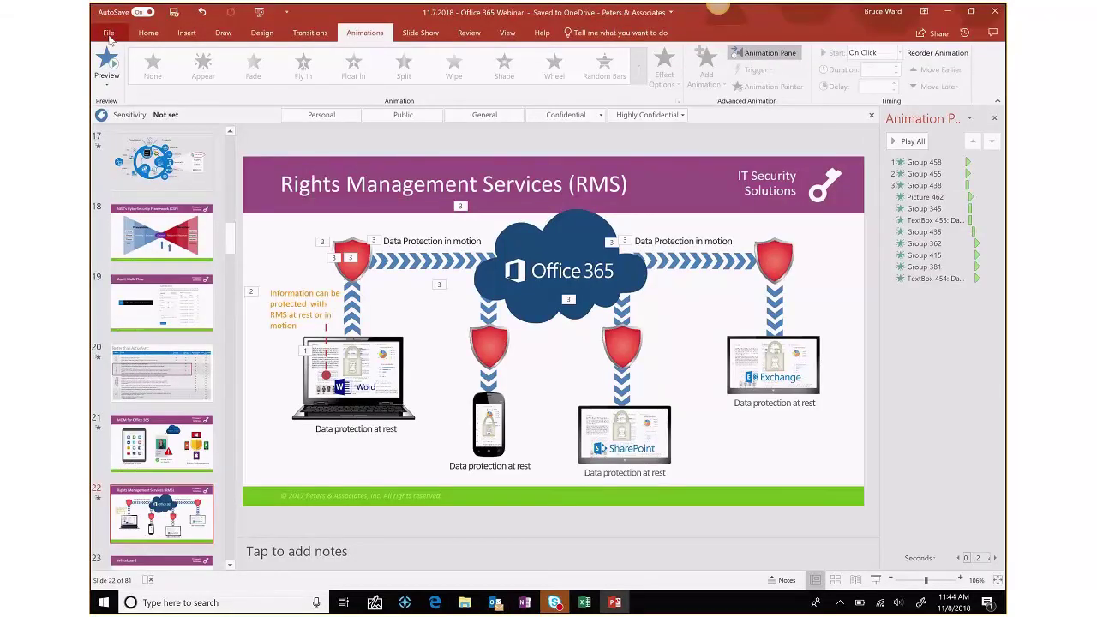
- On the Info page, show Protect Presentation's Restrict Access levels: unrestricted, restricted, confidential
click(109, 35)
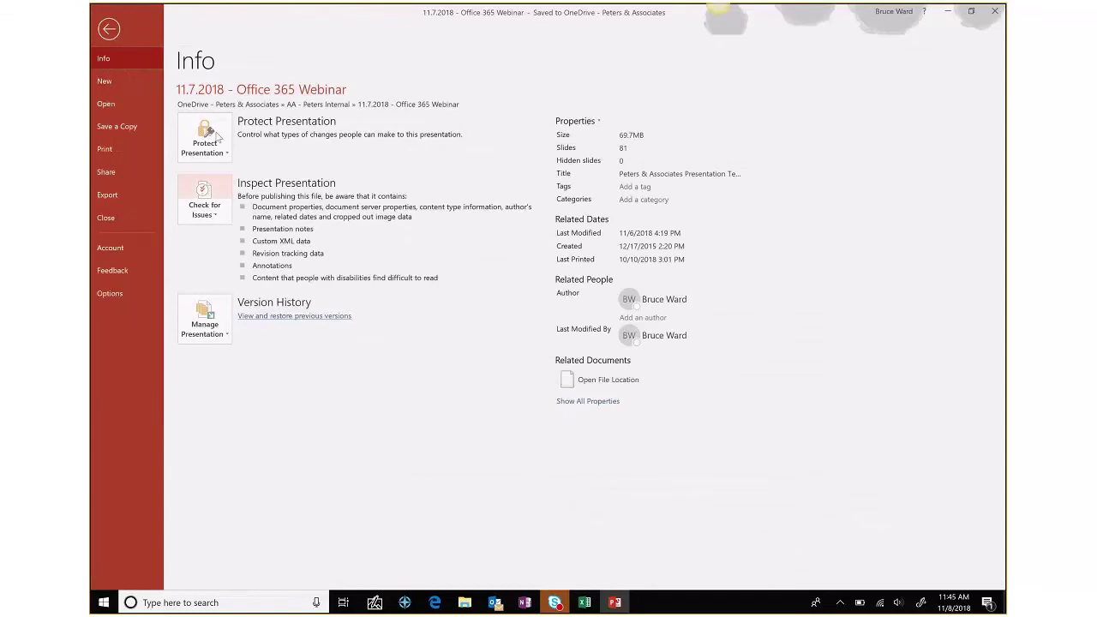
click(222, 150)
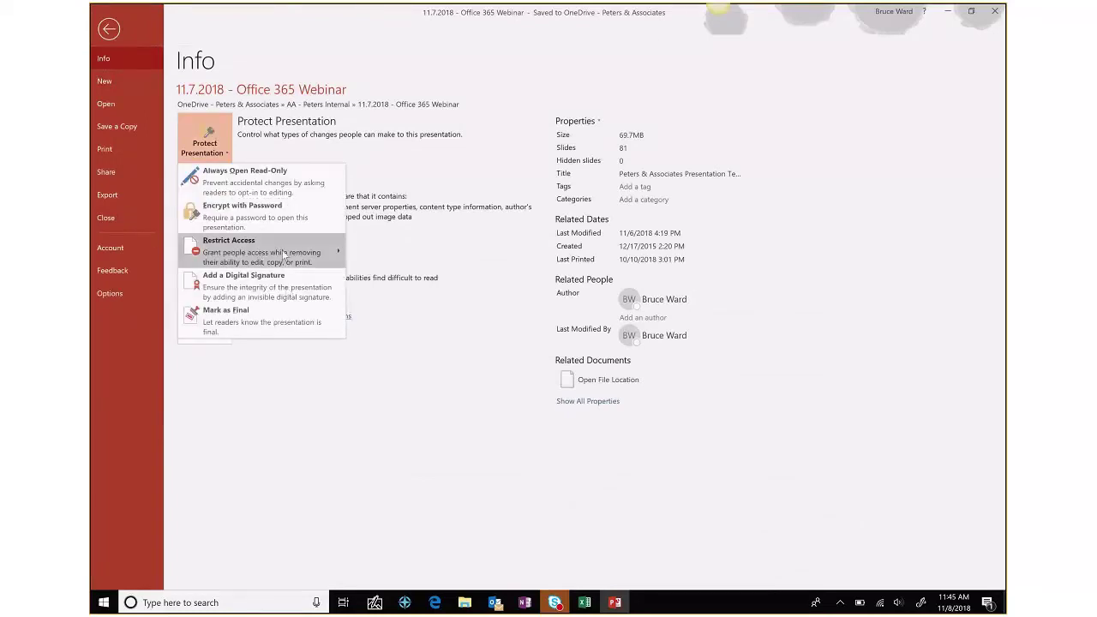
mouse_move(286, 254)
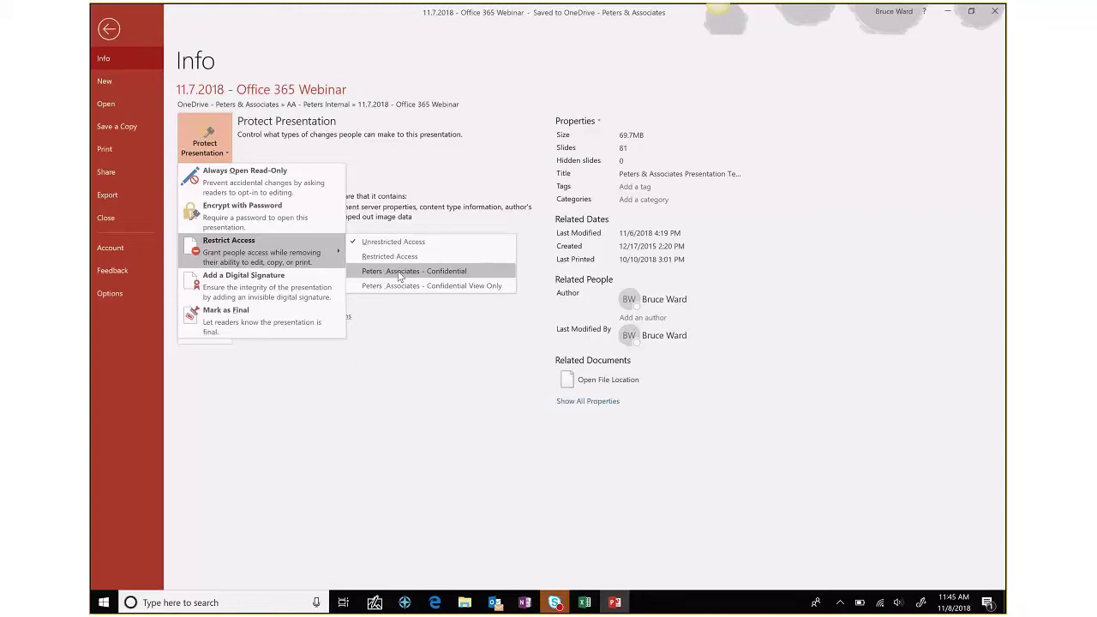
- Minimize PowerPoint and close the untitled Outlook message without sending it
click(613, 605)
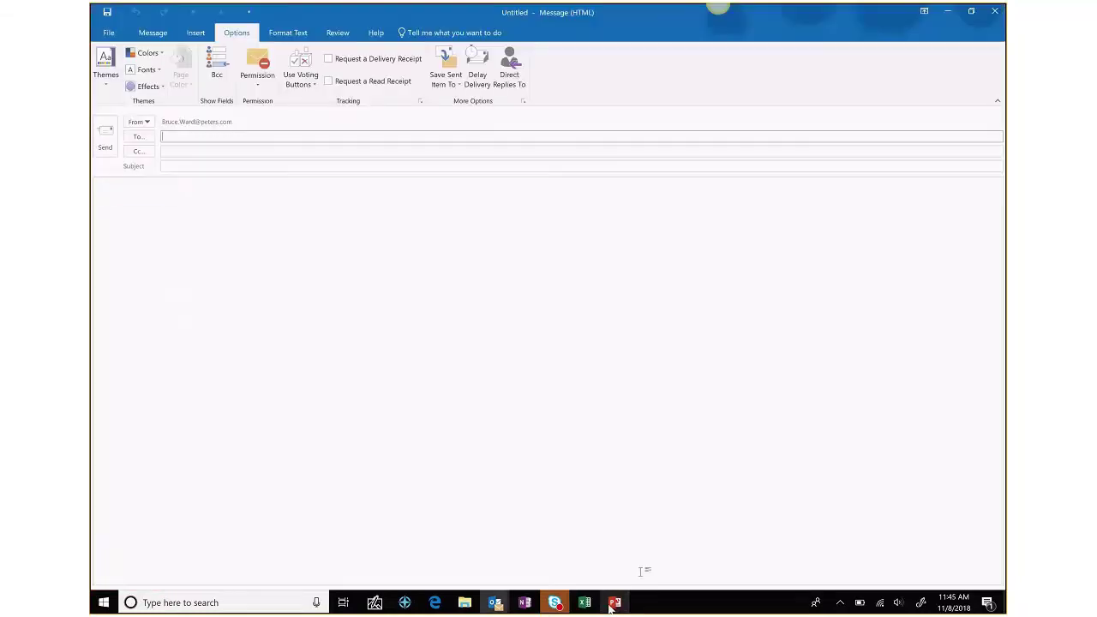
click(991, 13)
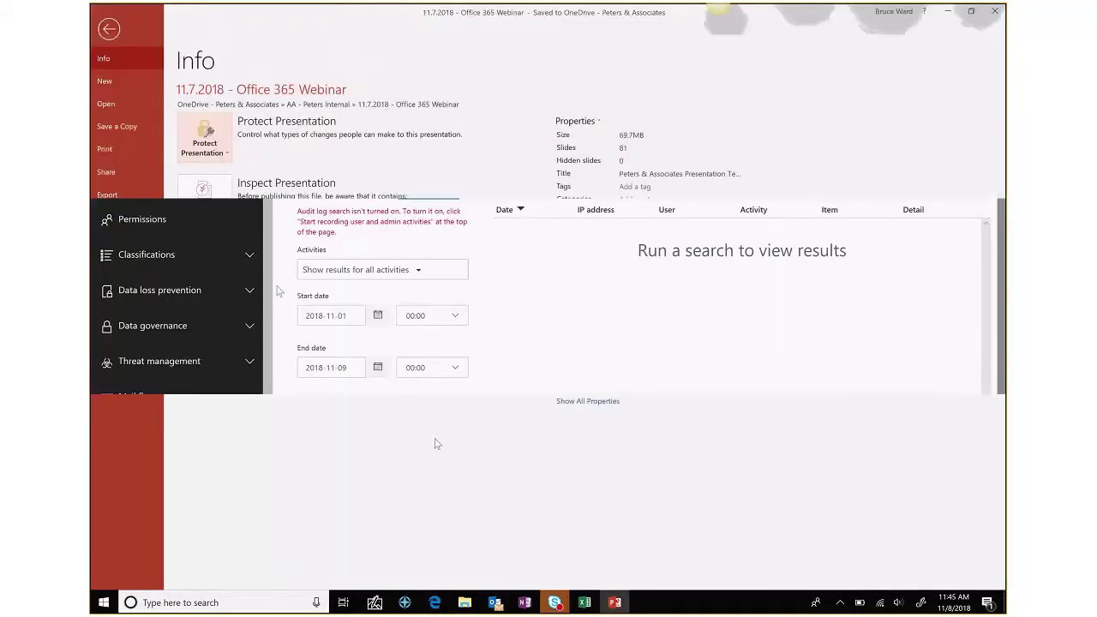
- Leave the Info page and select slide 11, the Office 365 and EMS feature comparison table
click(107, 32)
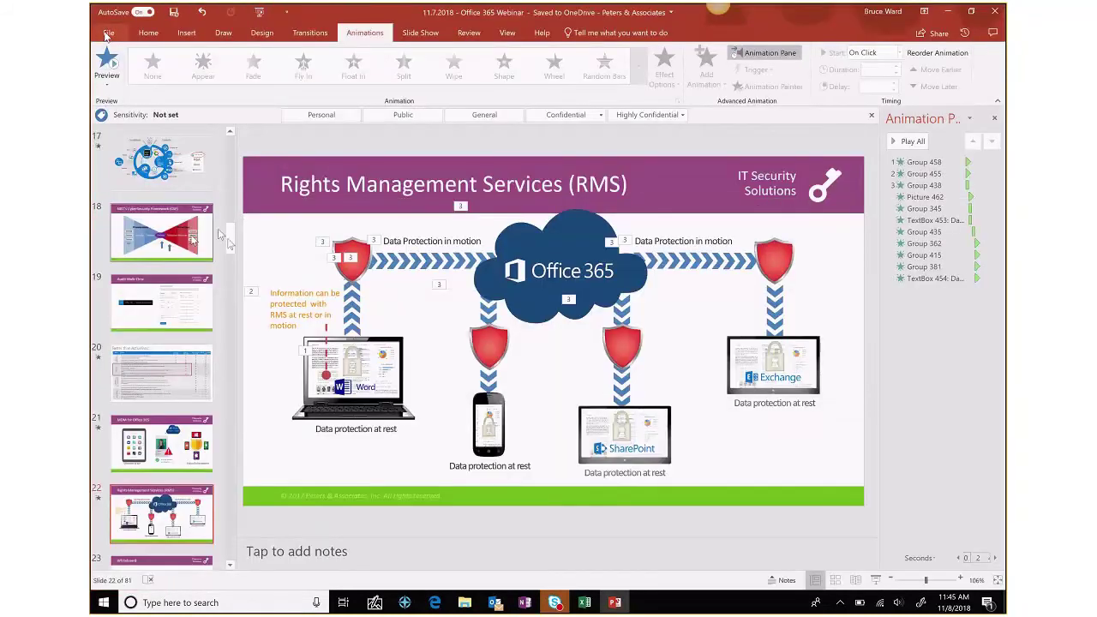
scroll(225, 222, up, 5)
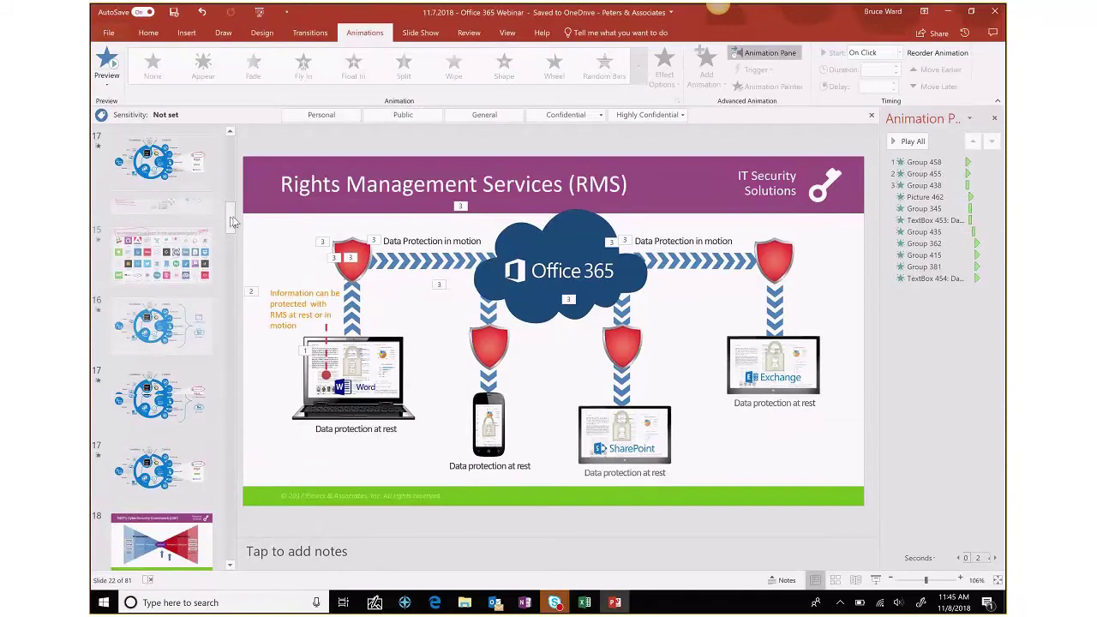
drag(231, 222, 234, 203)
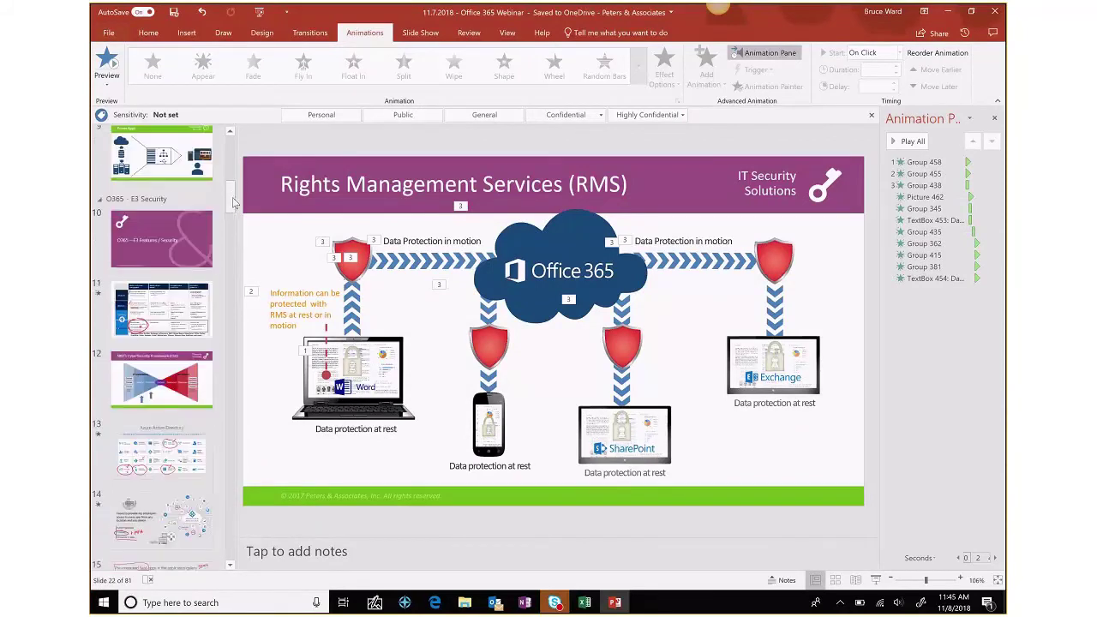
click(172, 313)
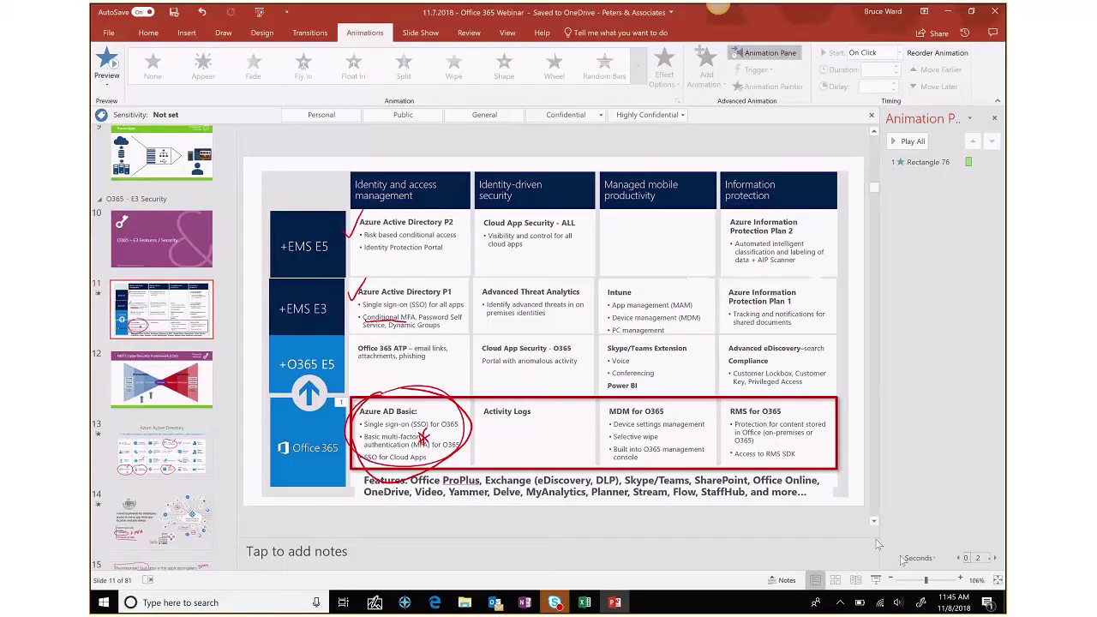
- Present slide 11 and circle RMS for O365 and Azure Information Protection Plans 1 and 2 in red
click(876, 580)
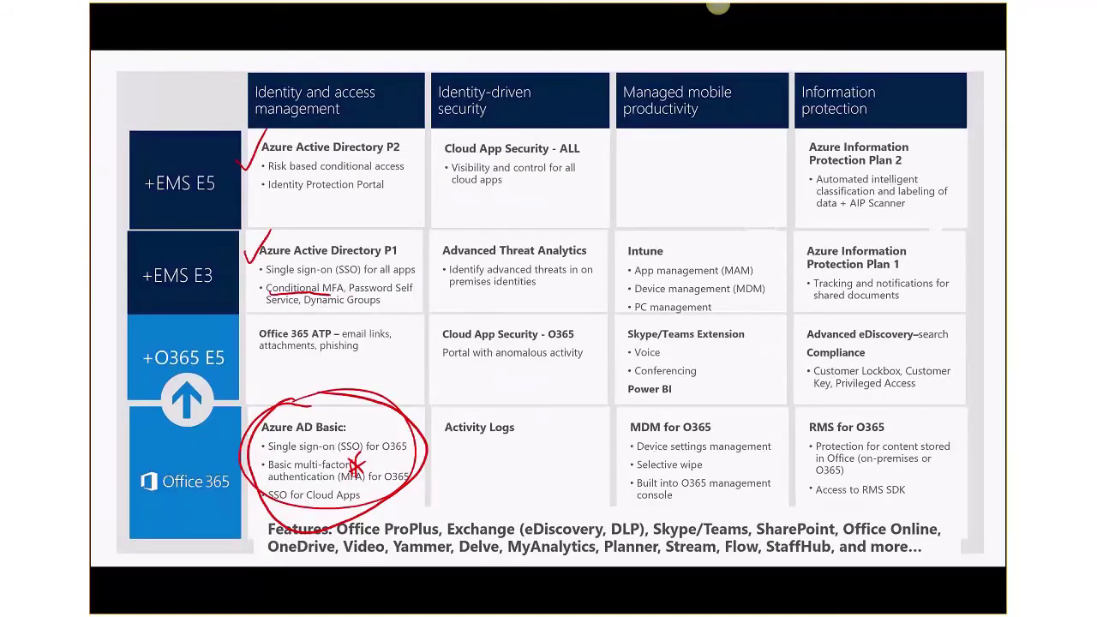
drag(861, 405, 851, 406)
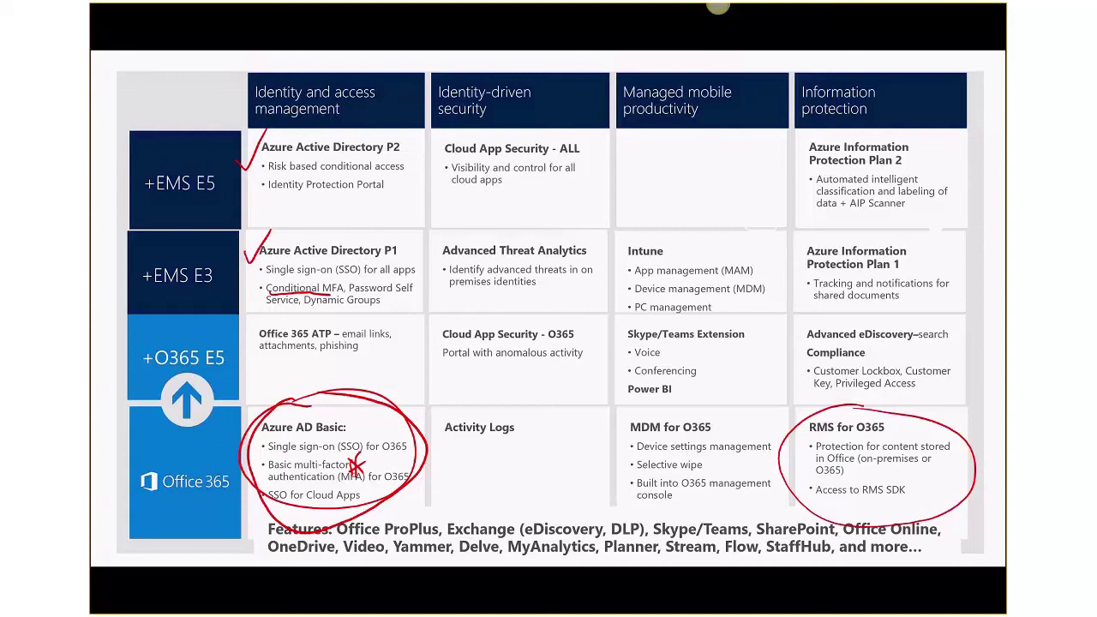
mouse_move(891, 229)
mouse_down()
mouse_move(961, 290)
mouse_move(868, 224)
mouse_up()
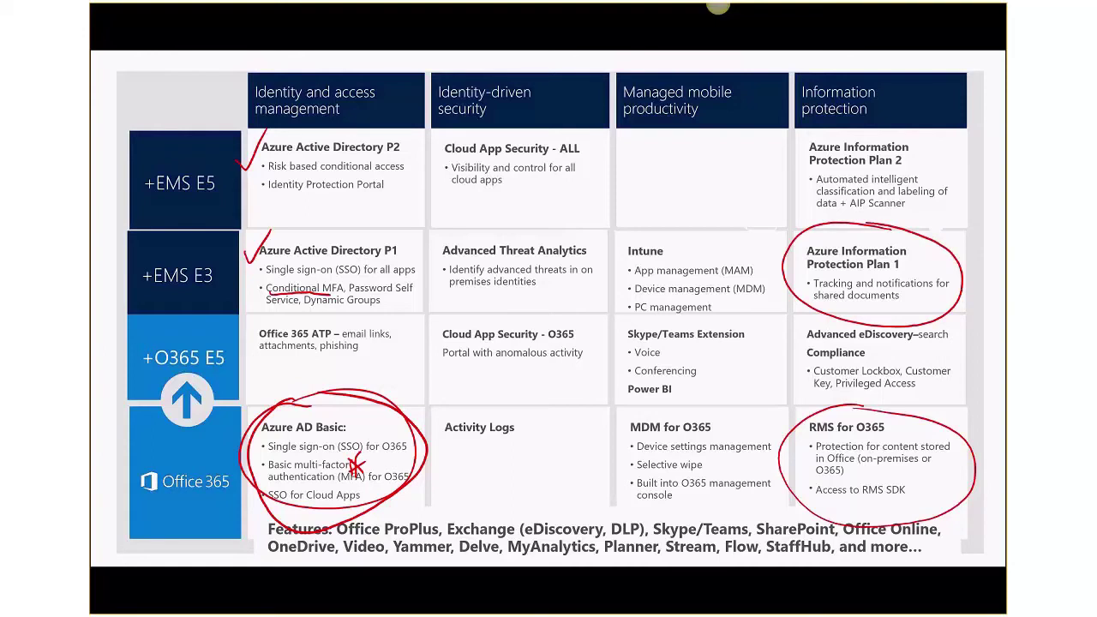
mouse_move(907, 139)
mouse_down()
mouse_move(856, 124)
mouse_move(900, 127)
mouse_up()
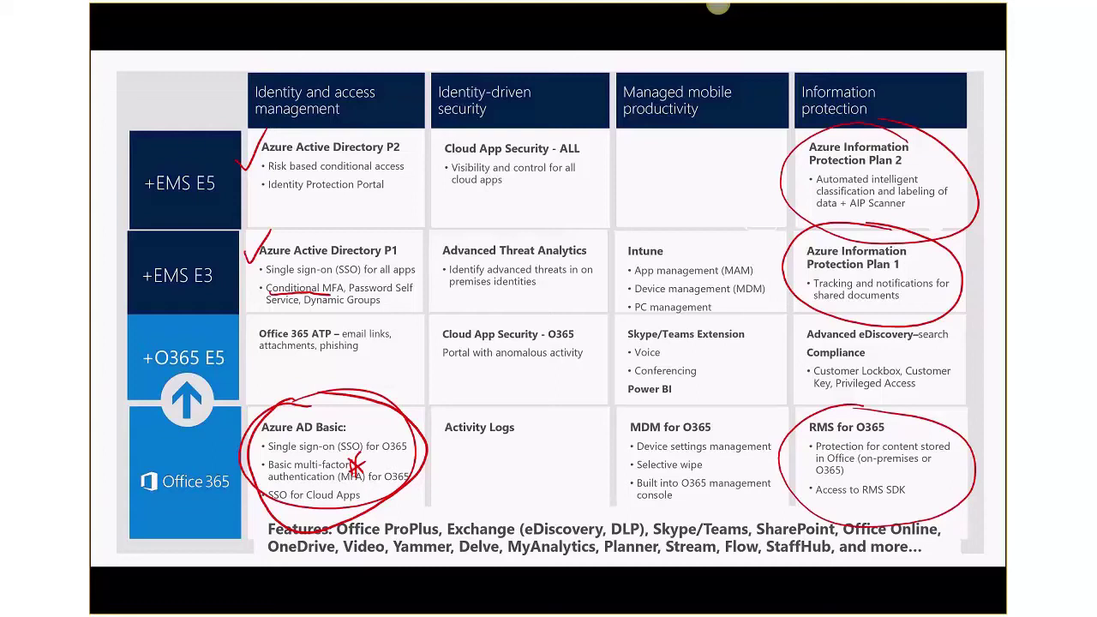
- End the show keeping the ink annotations, then select slide 25
key(Escape)
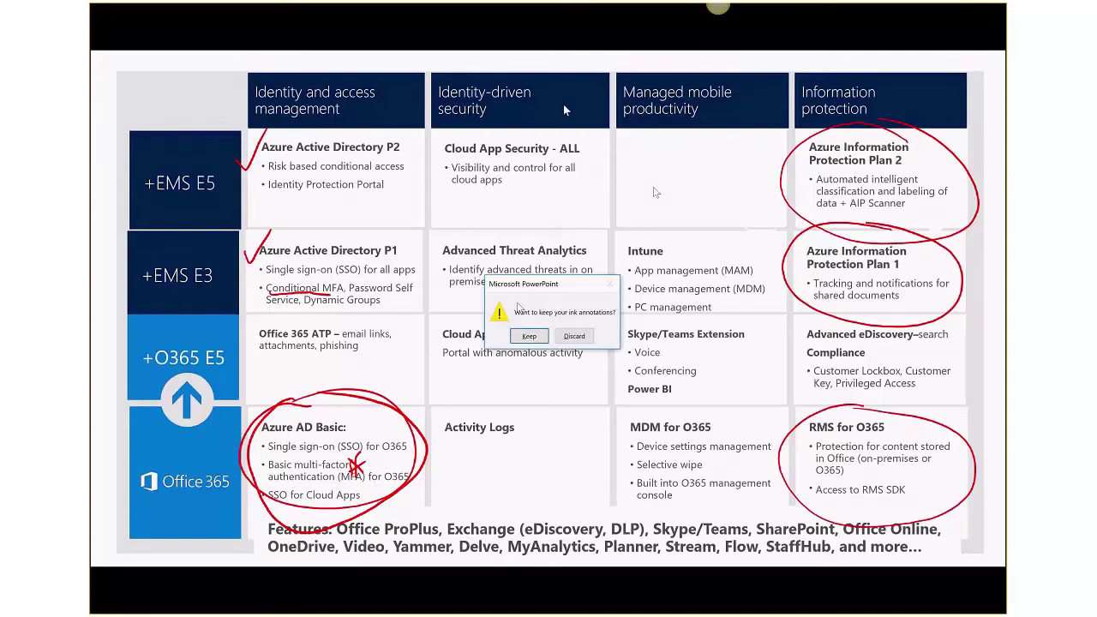
click(535, 341)
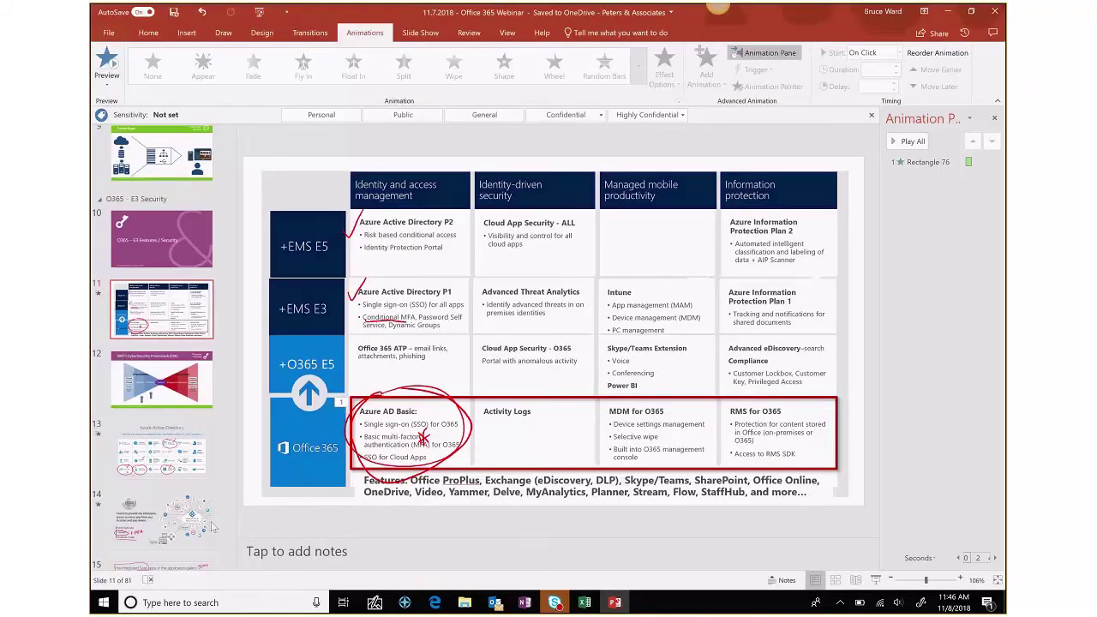
scroll(166, 503, down, 6)
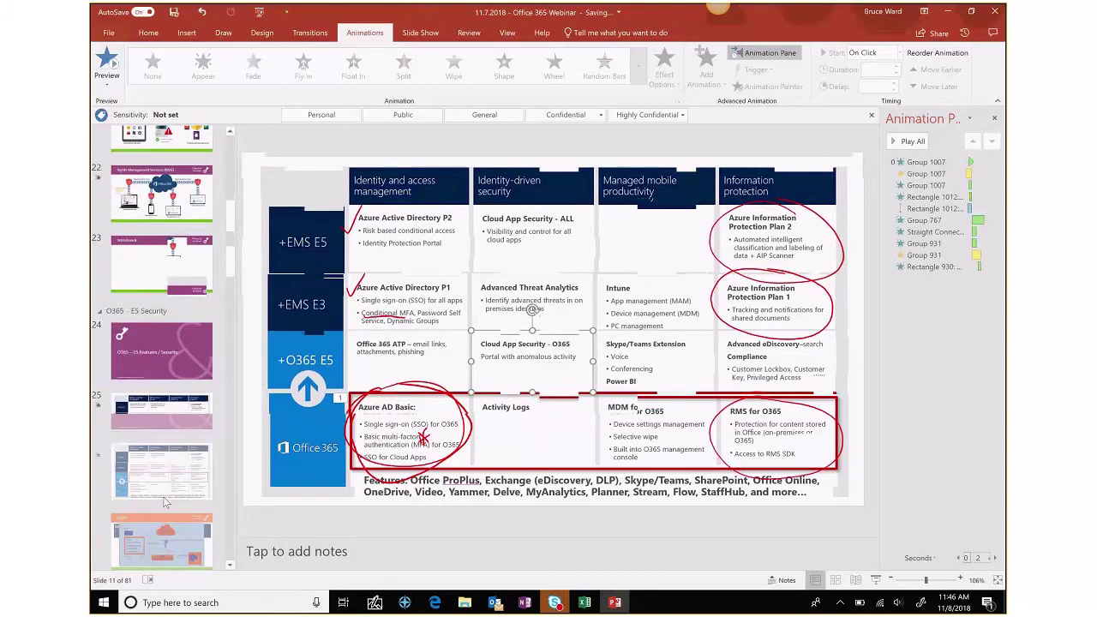
click(176, 424)
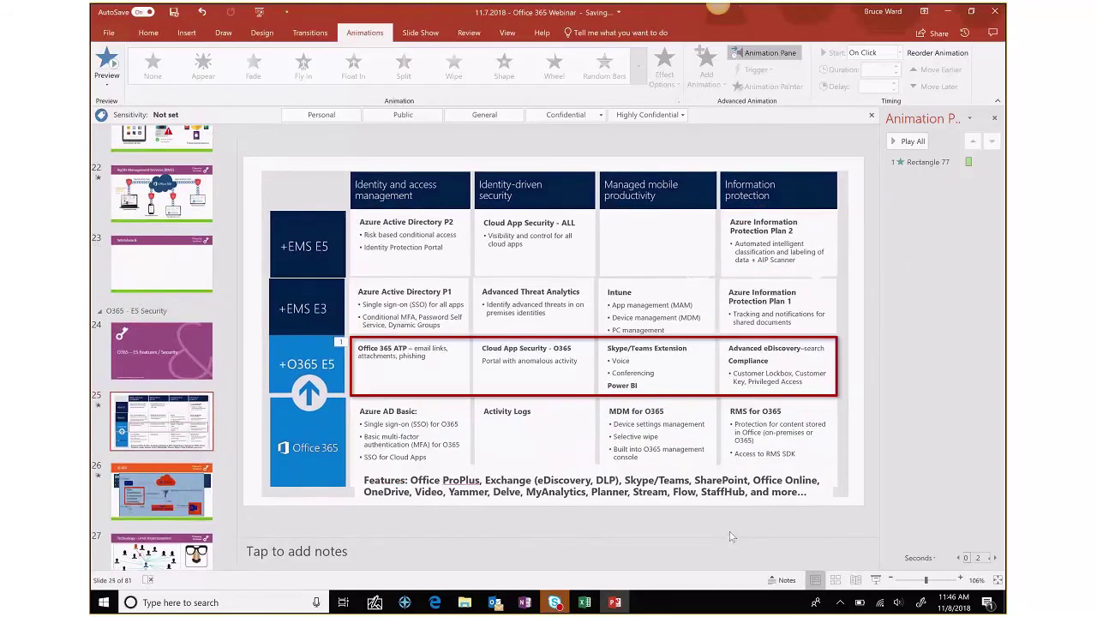
- Start the slide show from slide 25 to present on toward eDiscovery – Overview
click(875, 580)
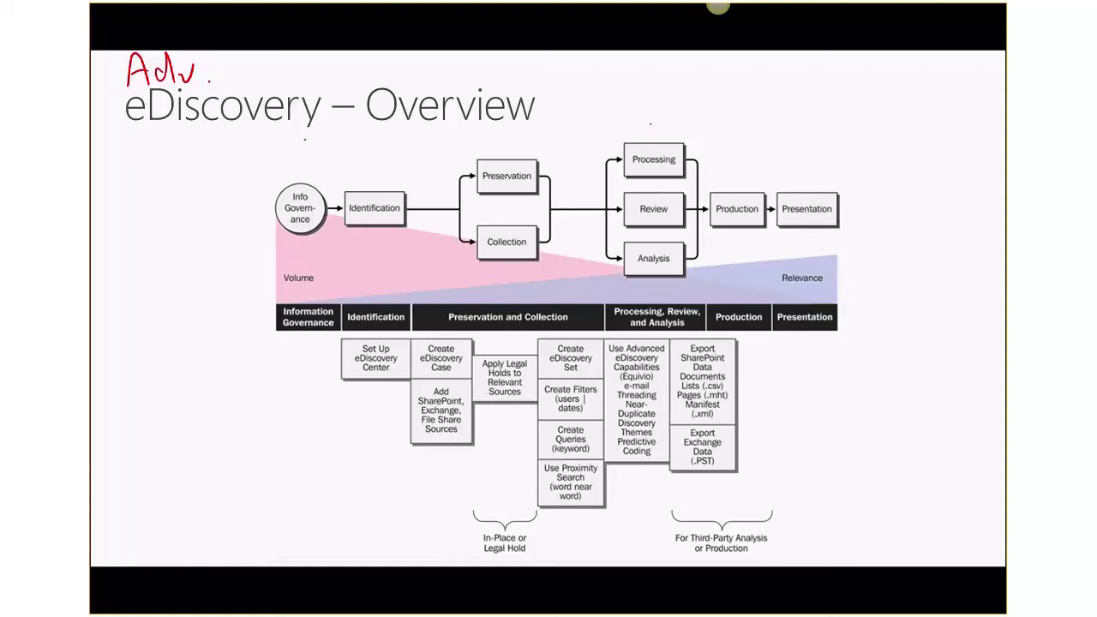
- Ink a red arrow under the eDiscovery – Overview title and mark beside the Processing stage
drag(306, 137, 835, 129)
drag(782, 106, 813, 142)
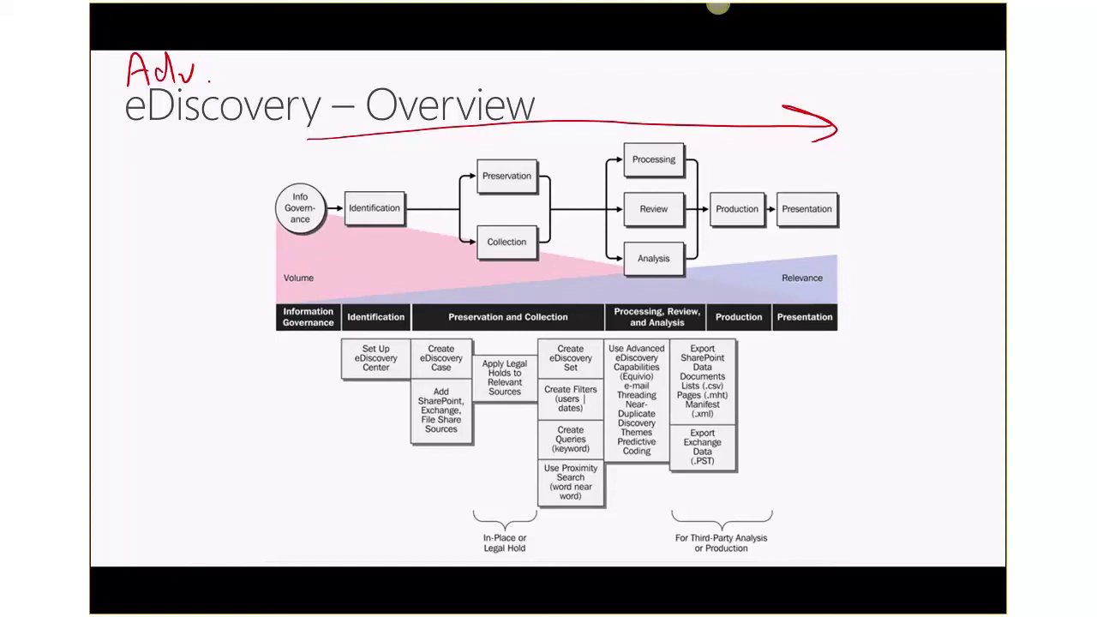
mouse_move(645, 331)
mouse_down()
mouse_move(599, 410)
mouse_move(653, 333)
mouse_up()
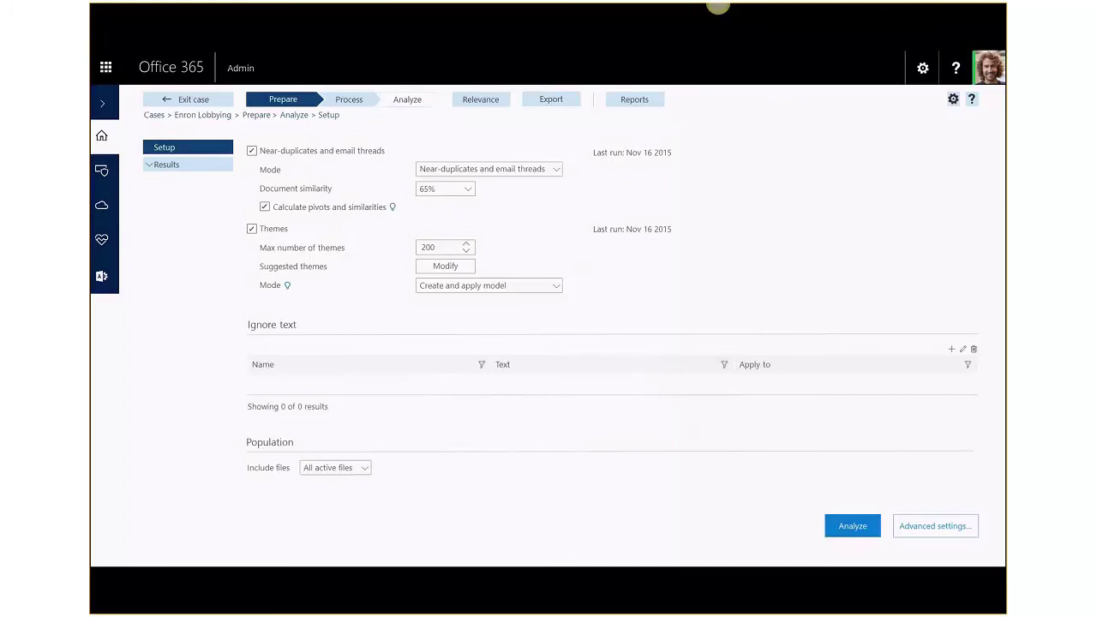
- Underline Enron Lobbying, circle near-duplicates, check Document similarity 65% in red ink, then advance
drag(174, 120, 245, 129)
drag(514, 144, 476, 135)
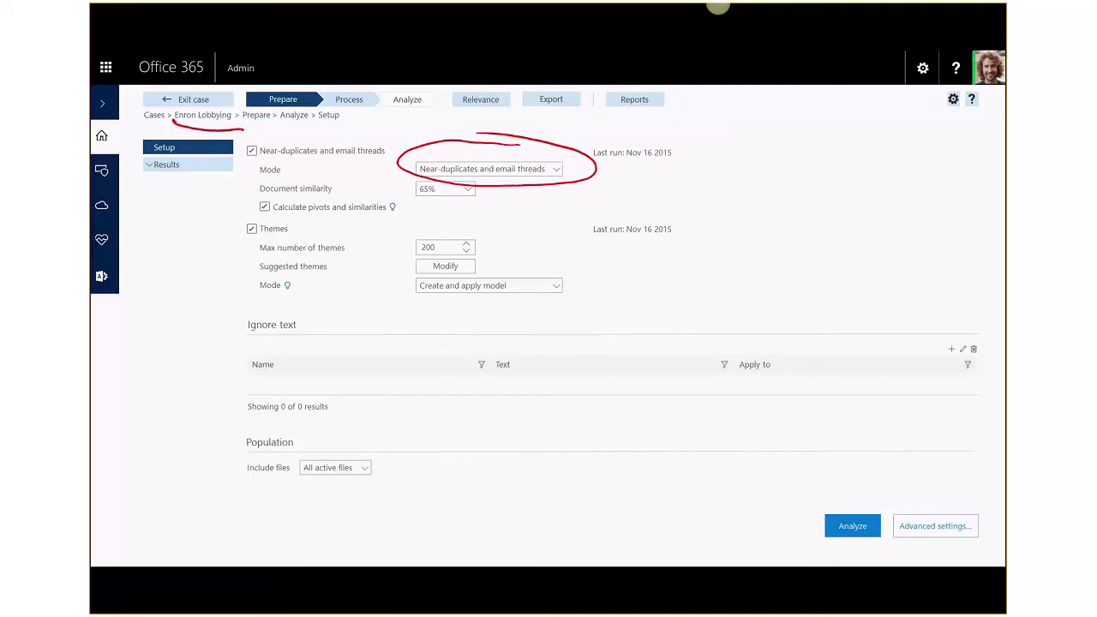
drag(406, 198, 424, 180)
key(Right)
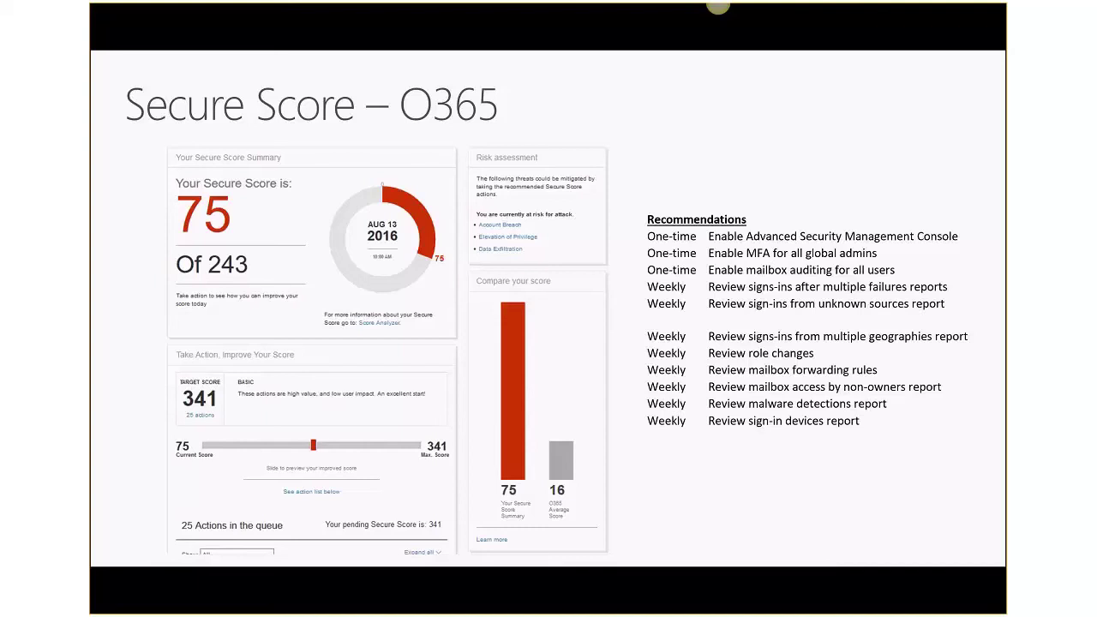
- End the slide show from the Secure Score – O365 slide
key(Escape)
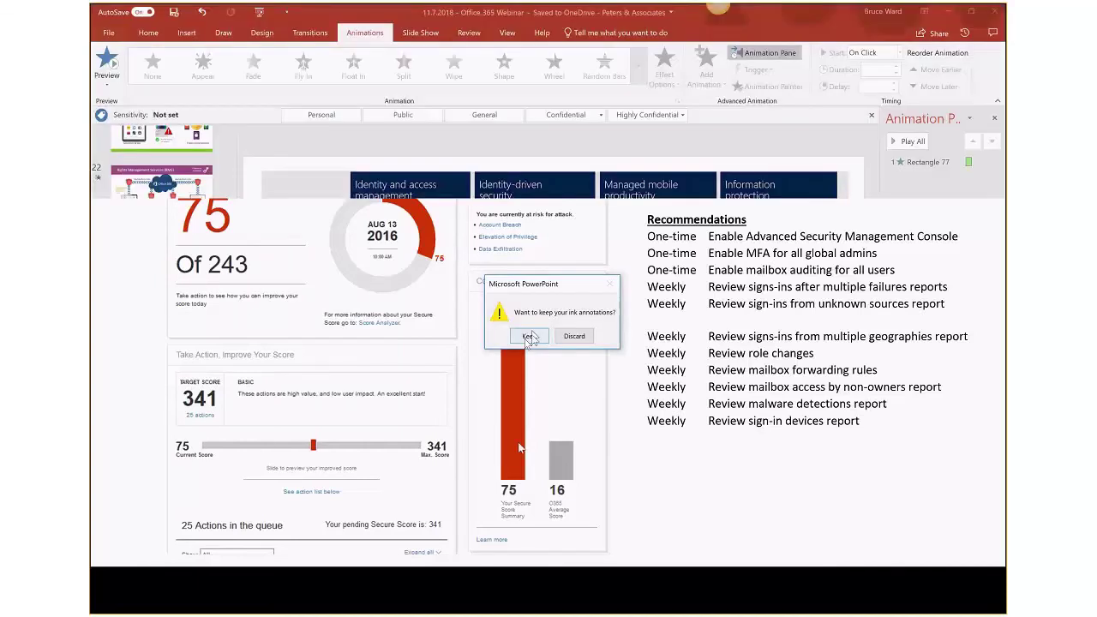
- Keep the slide ink, then show the Security & Compliance Home page's Secure Score card
click(526, 473)
click(437, 603)
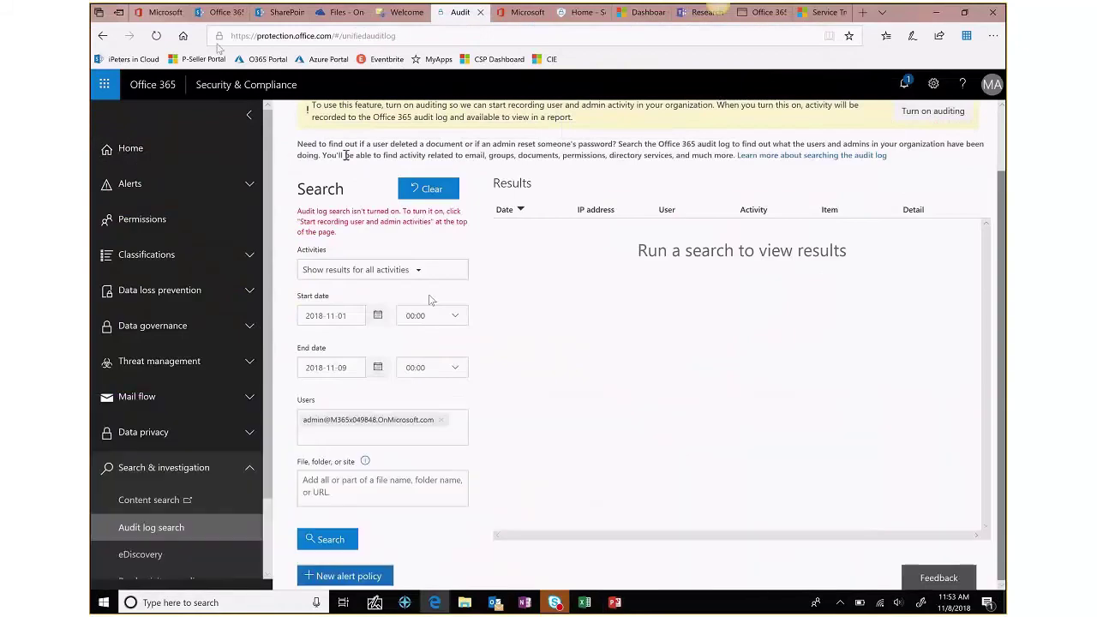
click(135, 154)
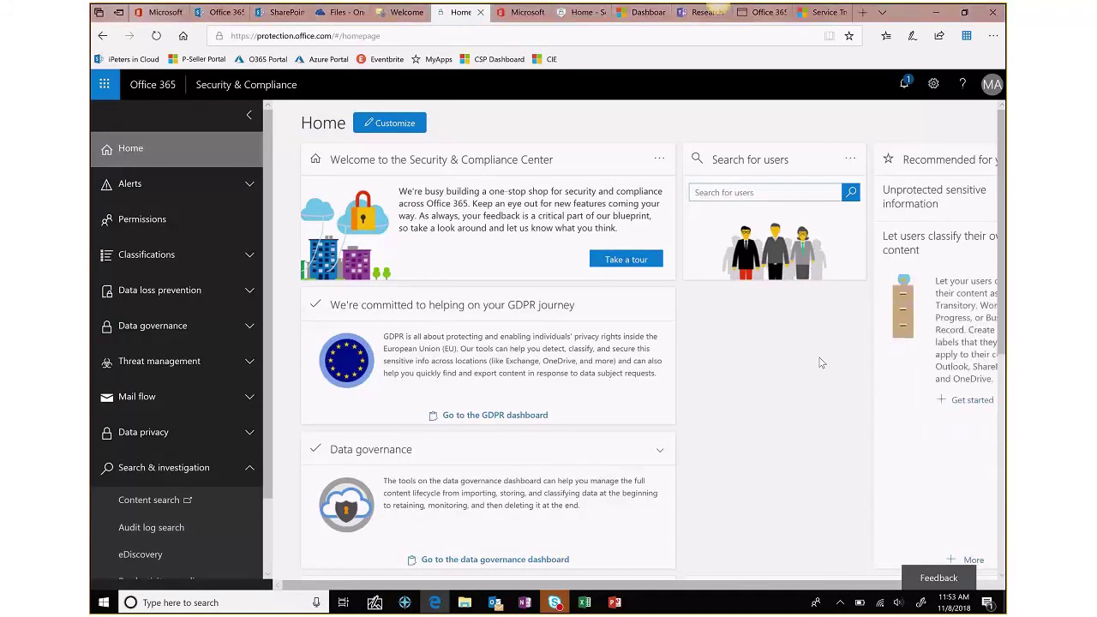
scroll(820, 363, down, 2)
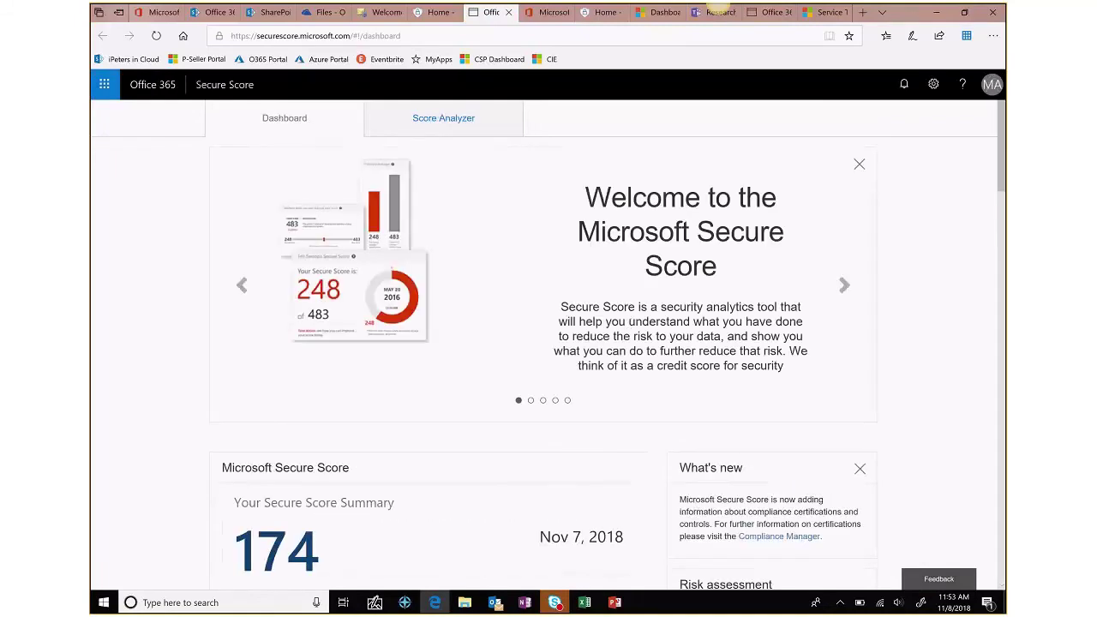
- Expand '[Not Scored] Enable audit data recording' (0/15), review the summary, then return to PowerPoint
scroll(548, 343, down, 6)
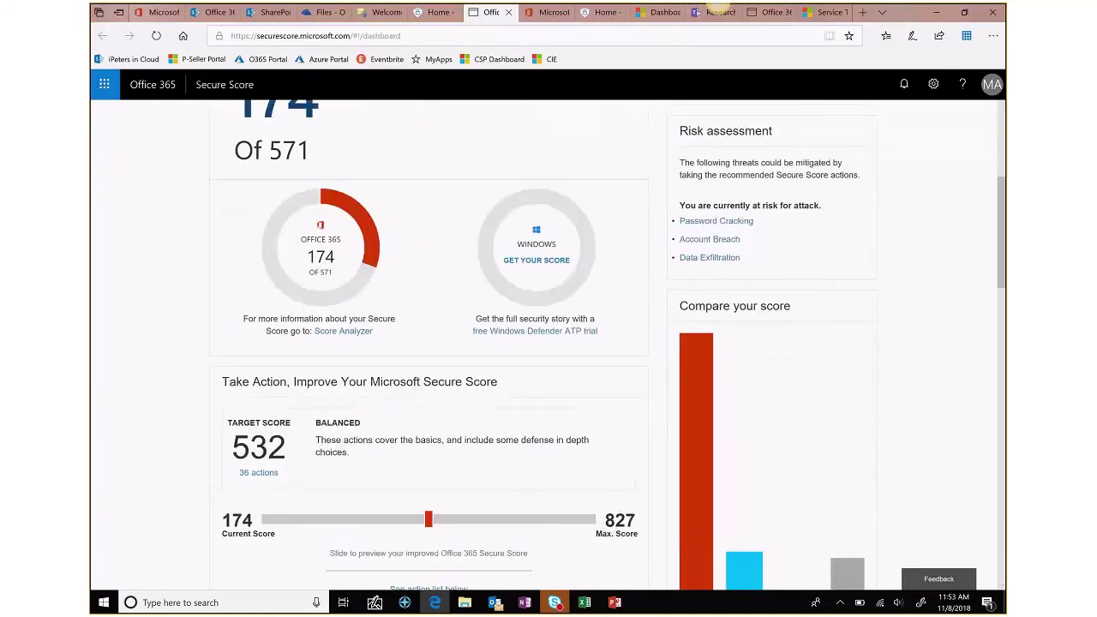
scroll(409, 200, up, 1)
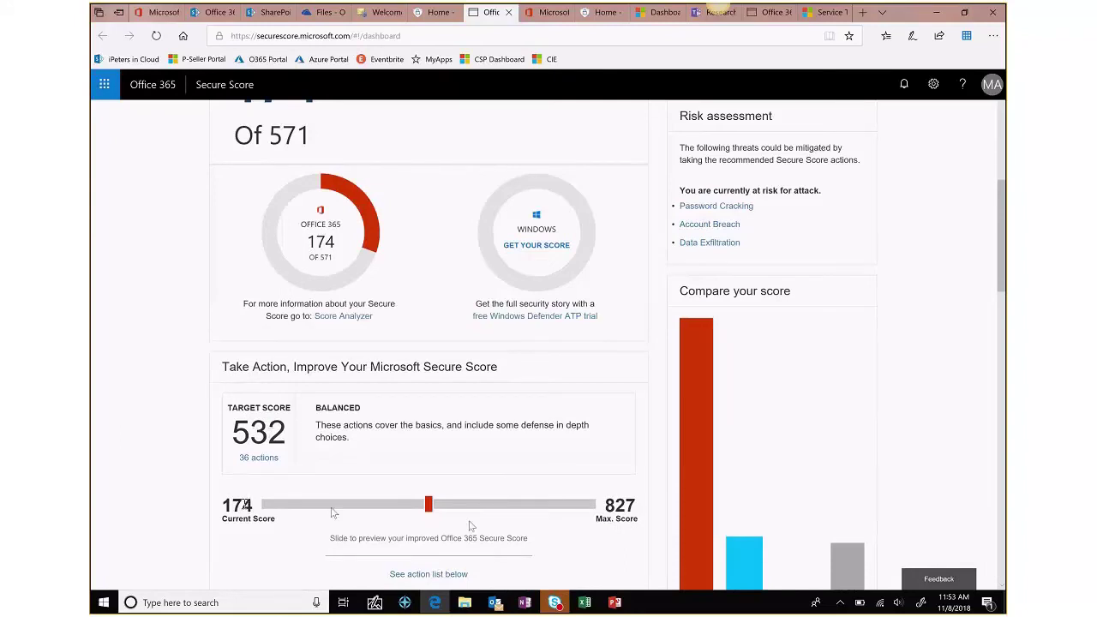
scroll(431, 524, down, 2)
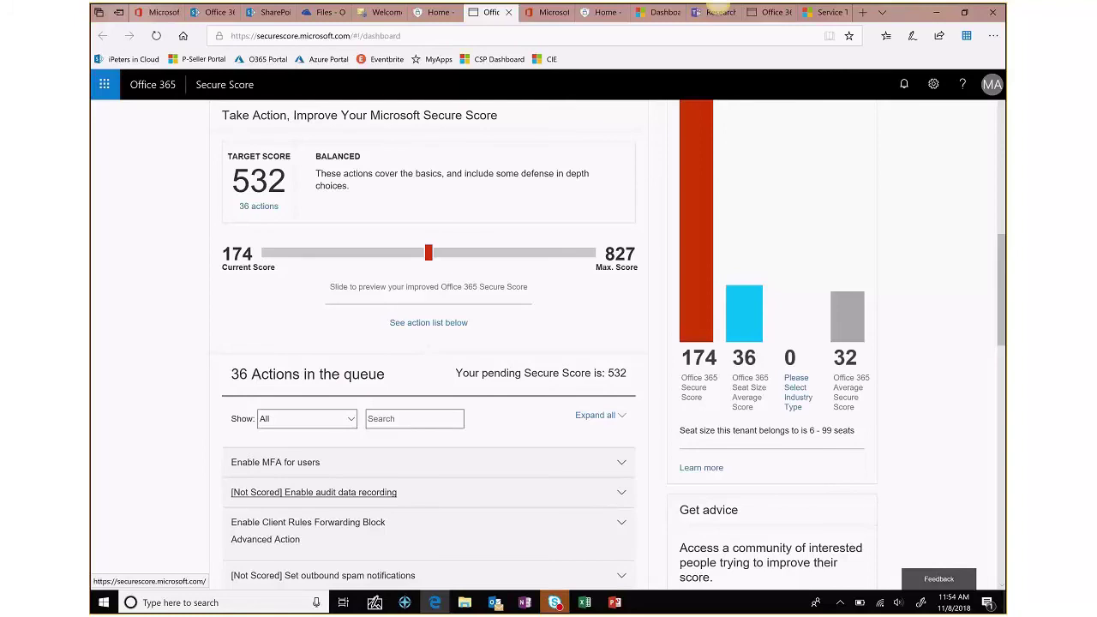
scroll(618, 489, down, 3)
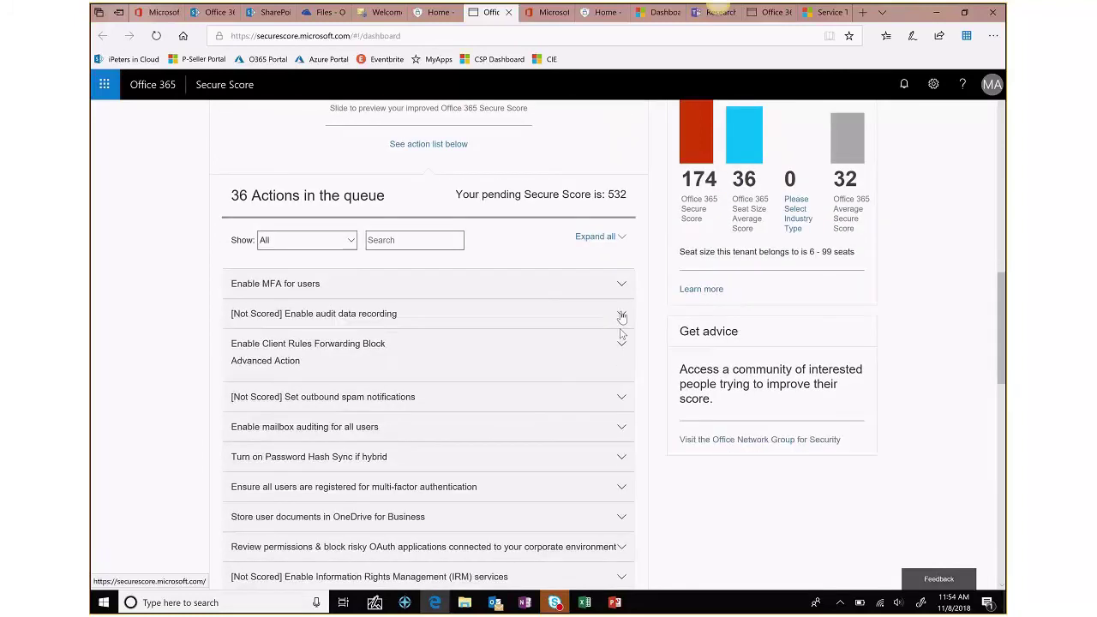
click(622, 317)
scroll(623, 342, down, 2)
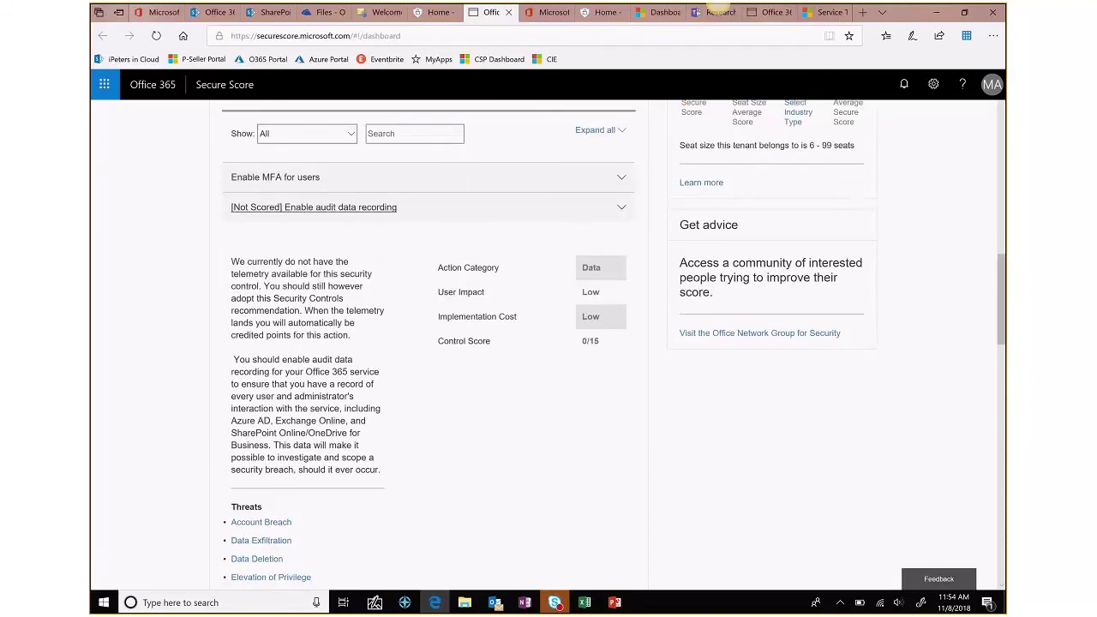
scroll(549, 343, up, 1)
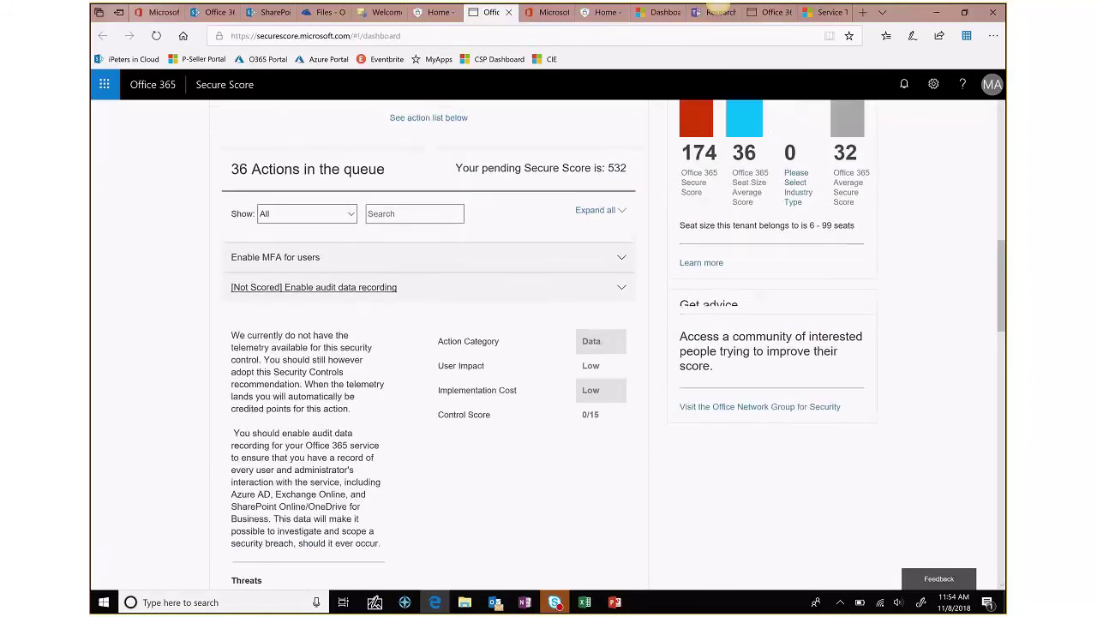
scroll(548, 343, up, 3)
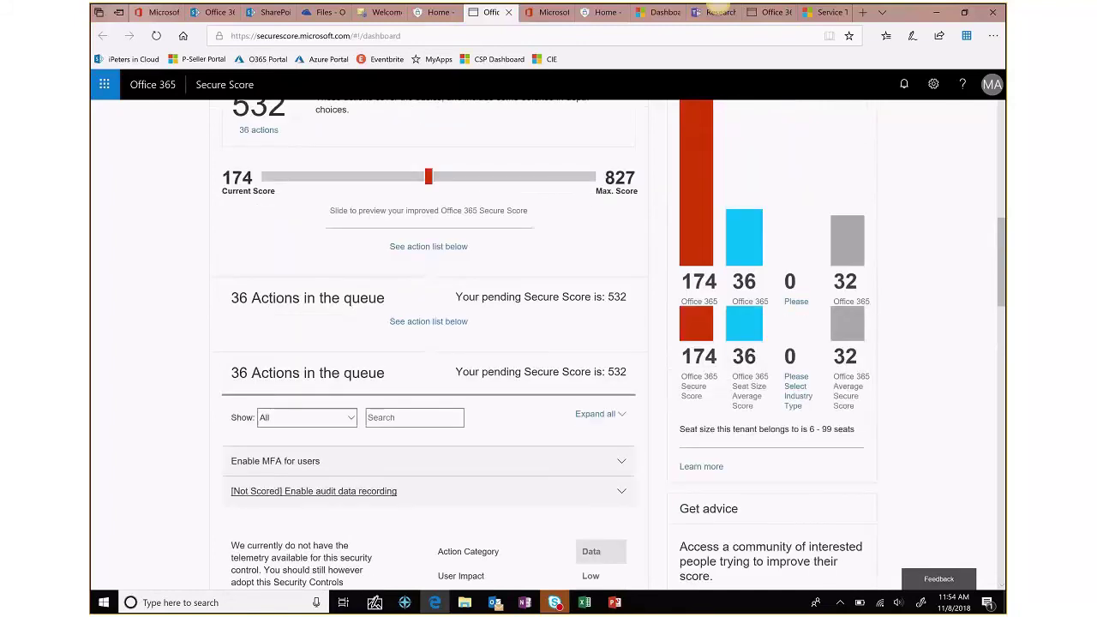
scroll(548, 343, up, 3)
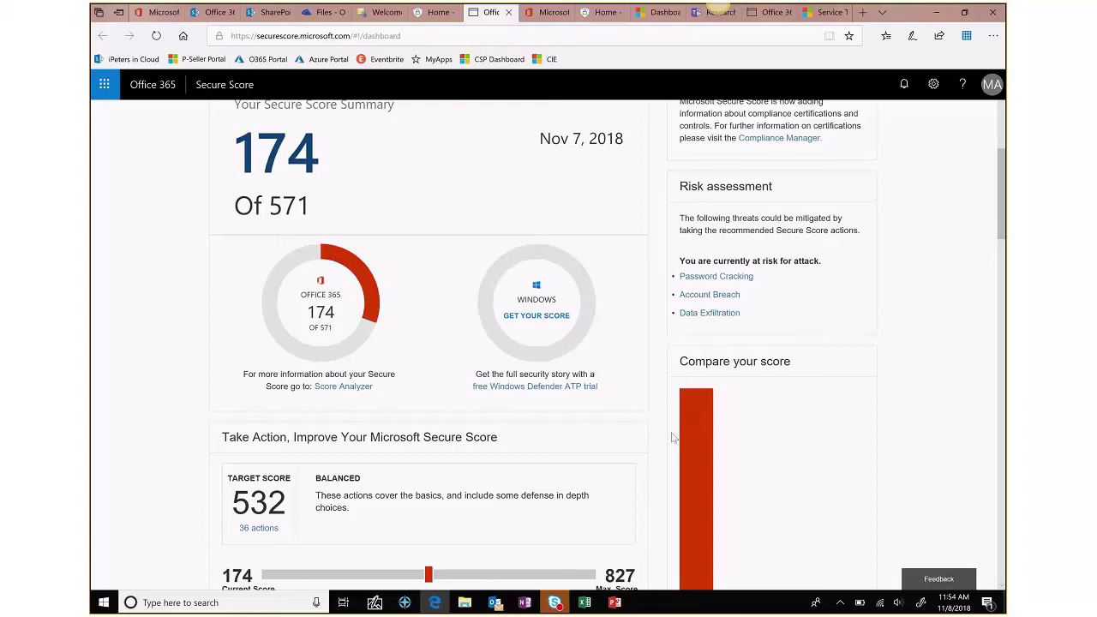
click(614, 602)
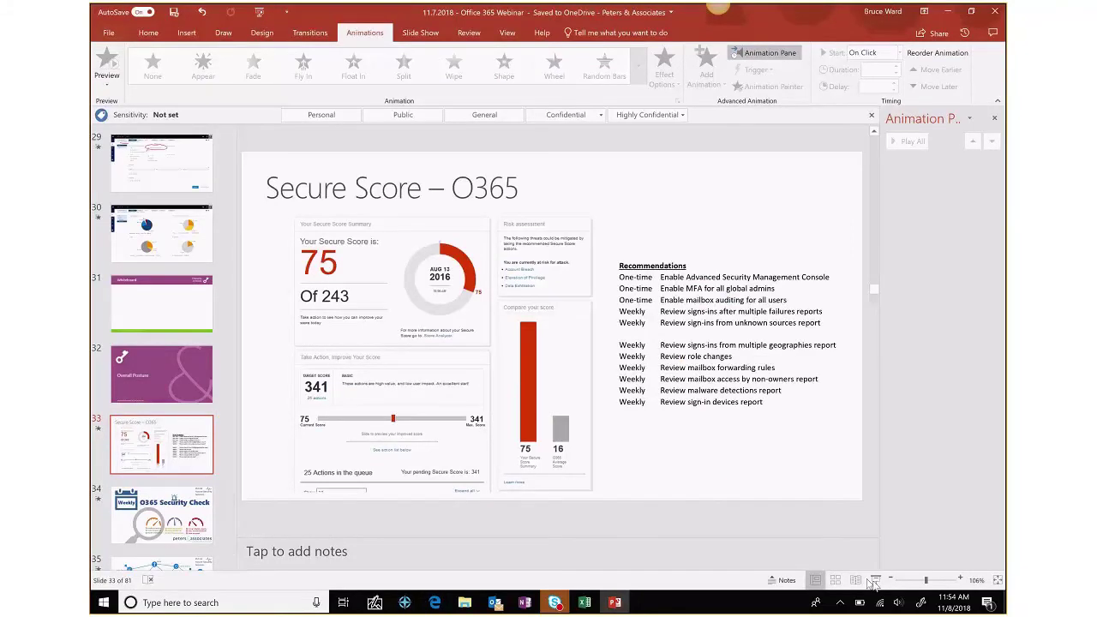
- Present from the Secure Score slide to slide 36, Compliance Walk-Thru, then exit to editing
key(shift+F5)
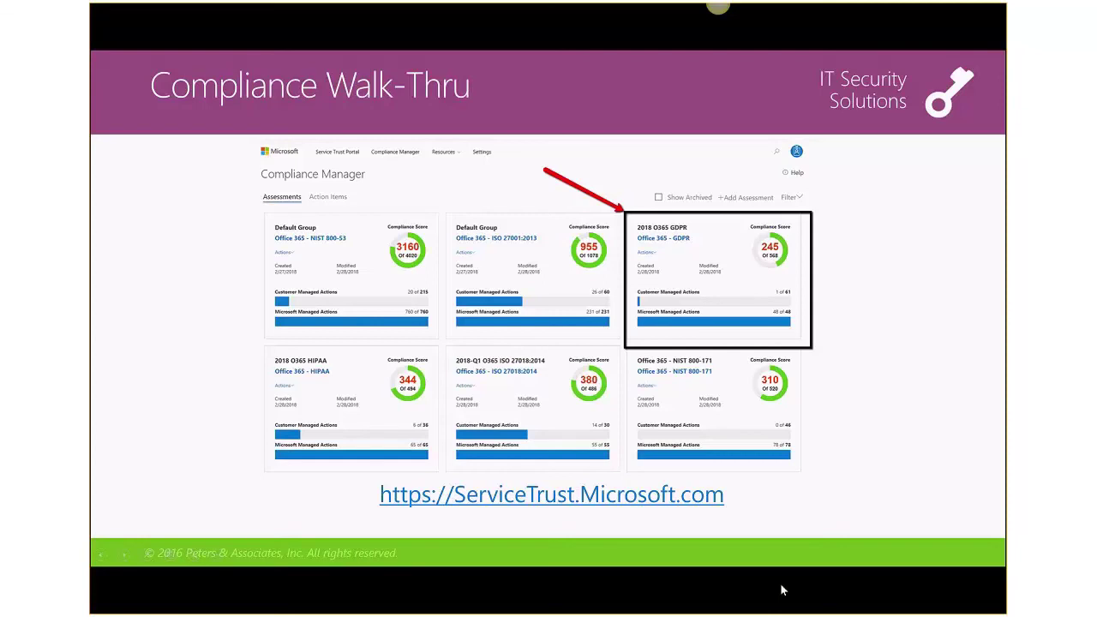
key(Escape)
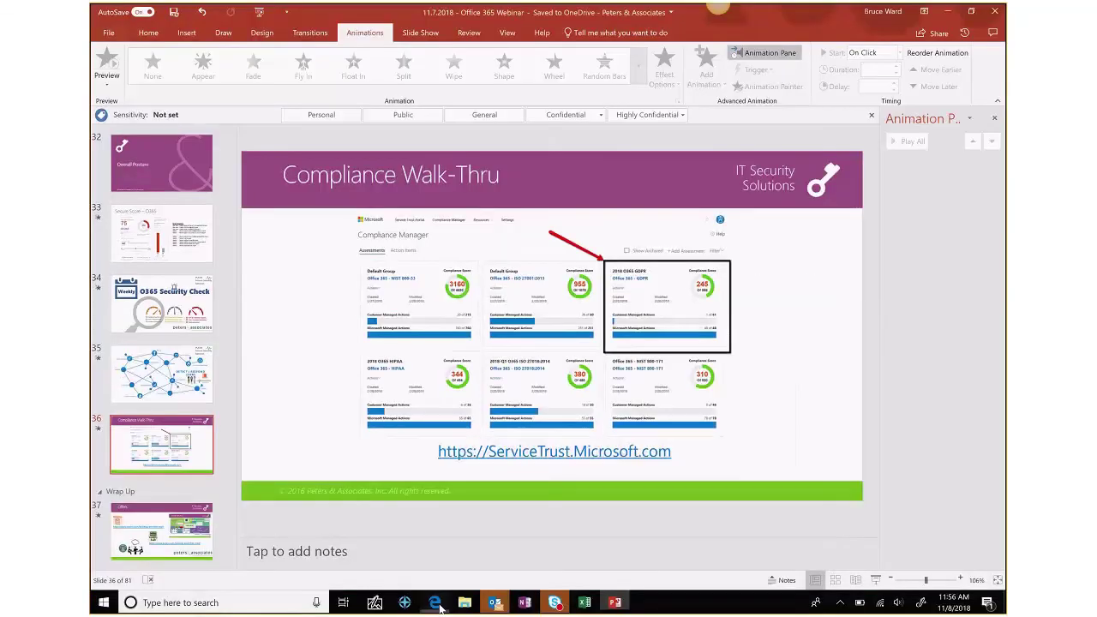
click(436, 604)
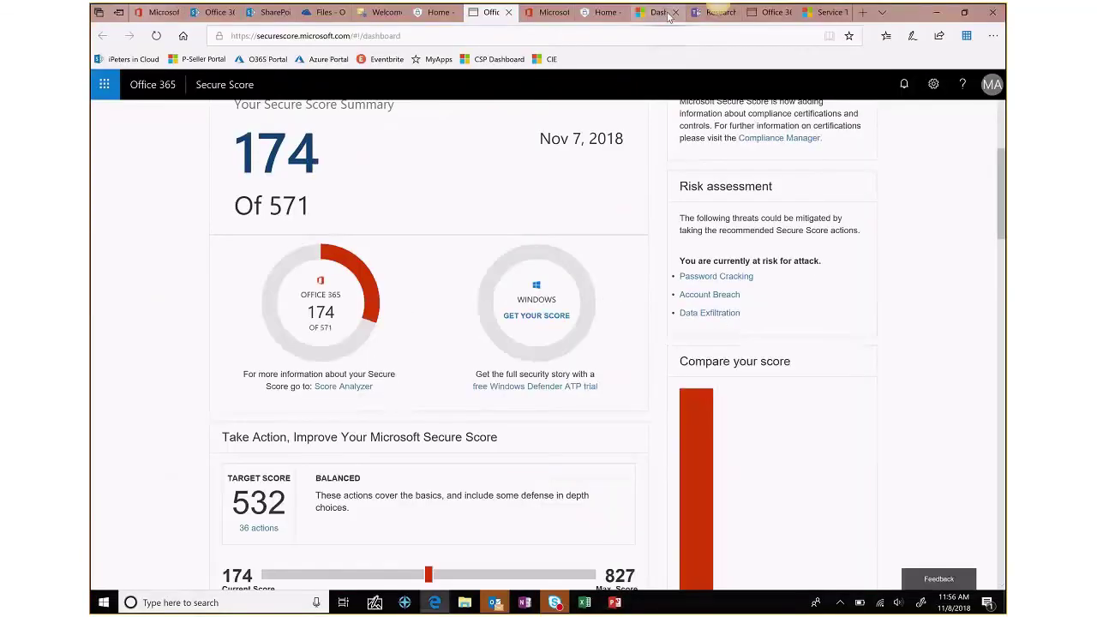
click(658, 12)
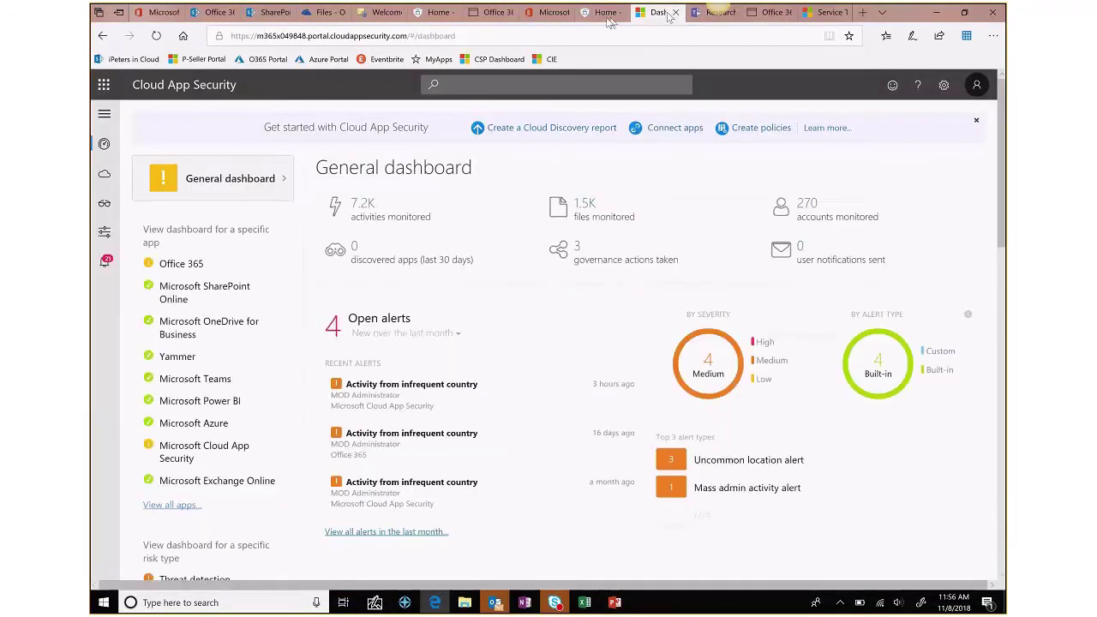
click(606, 12)
click(549, 12)
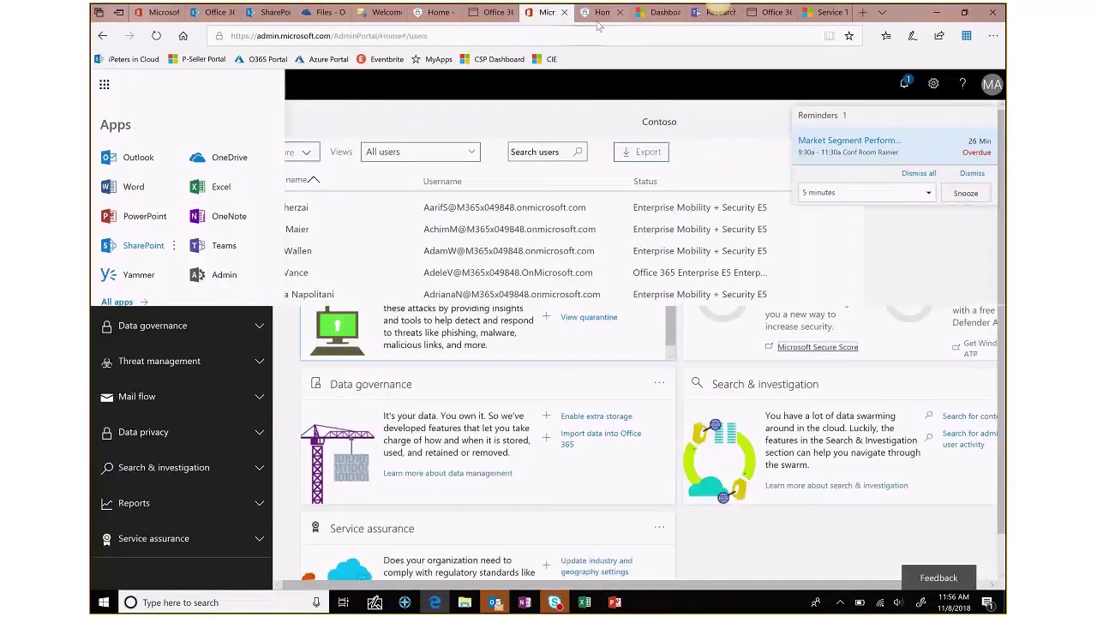
click(769, 12)
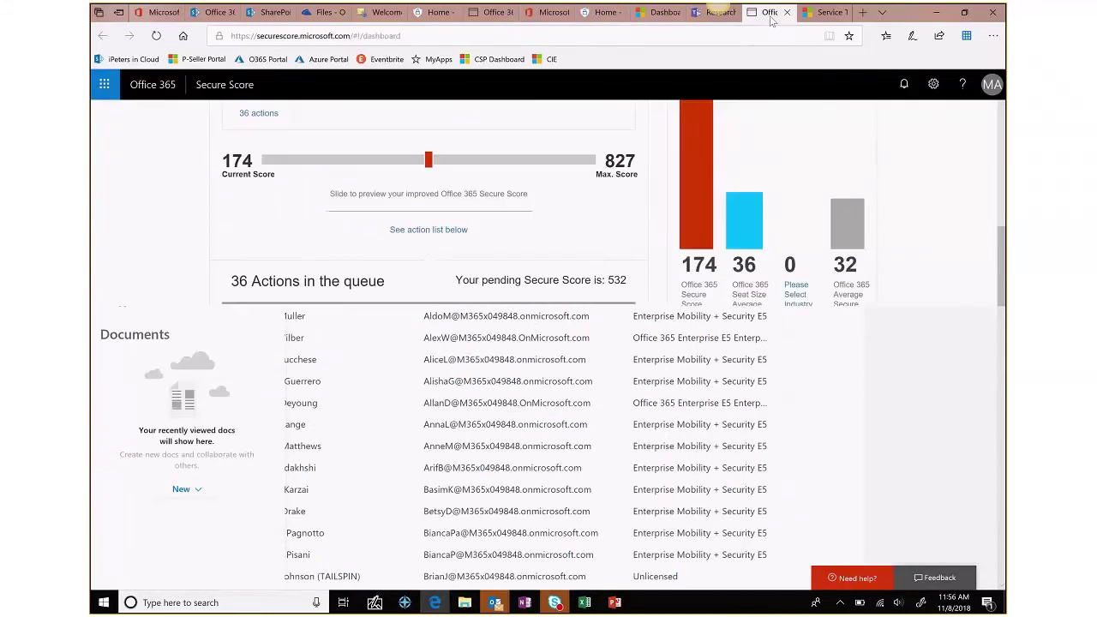
click(823, 12)
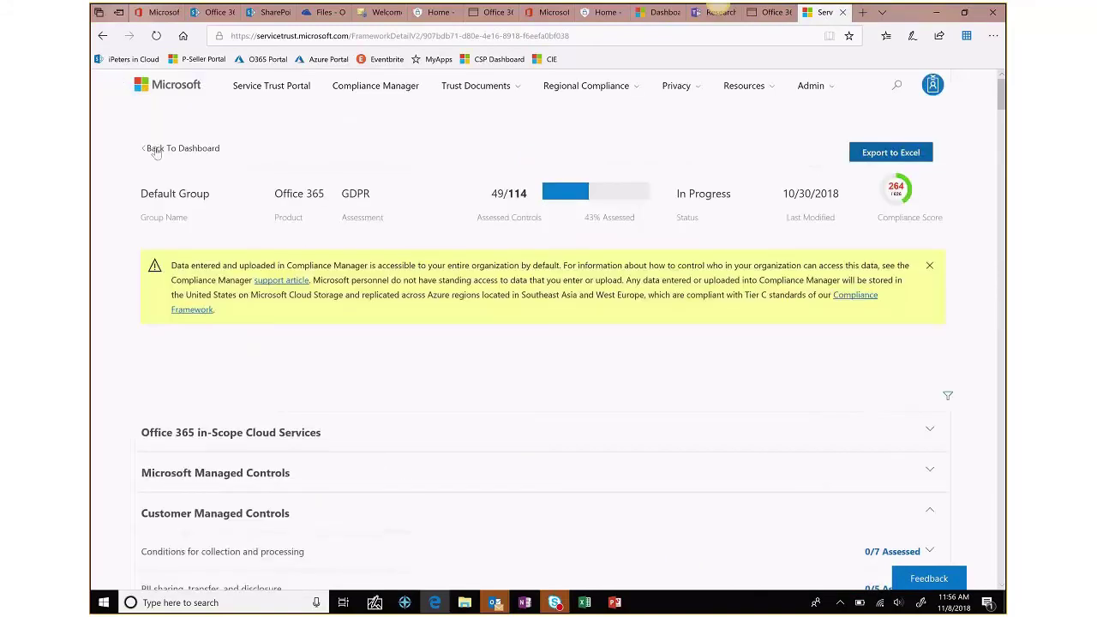
click(157, 150)
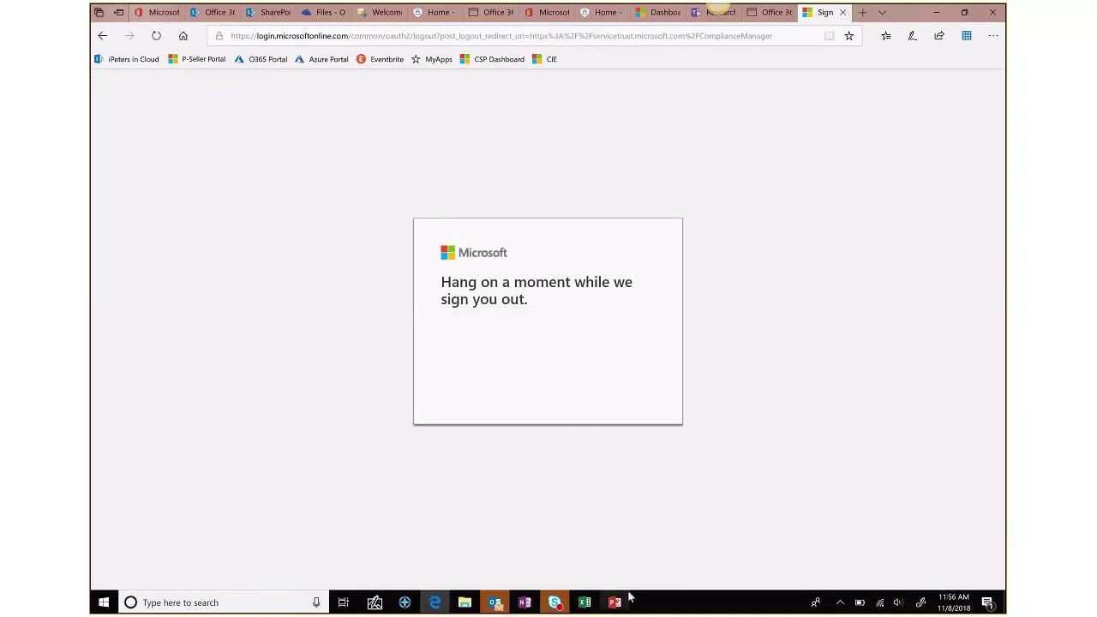
click(616, 602)
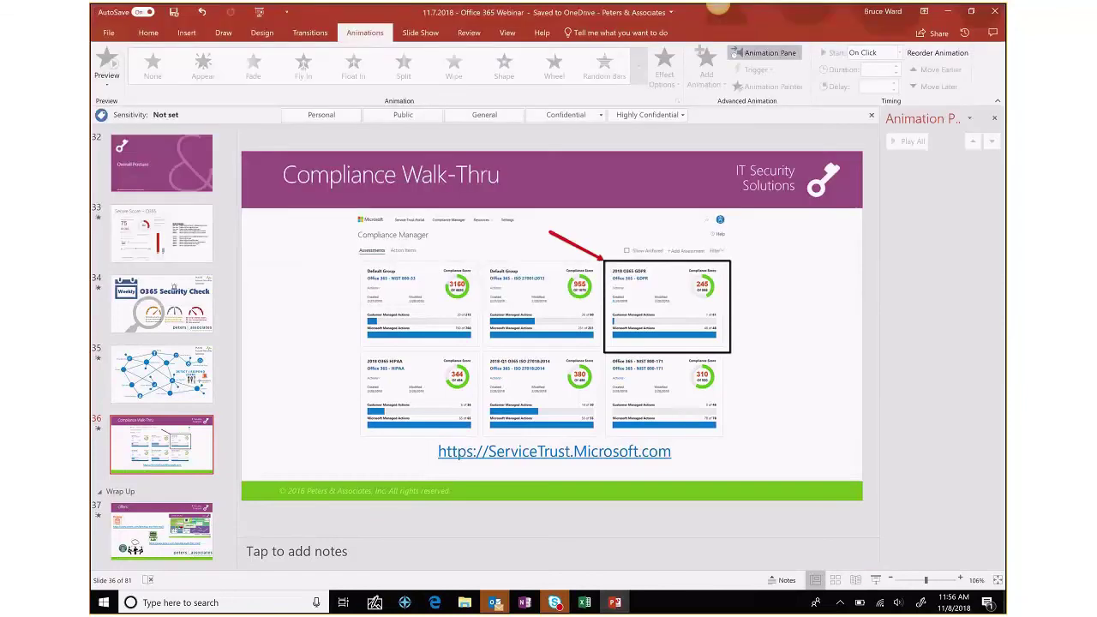
- Present from slide 36 through the wrap-up offers to the Free XBOX Raffle reminder
key(shift+F5)
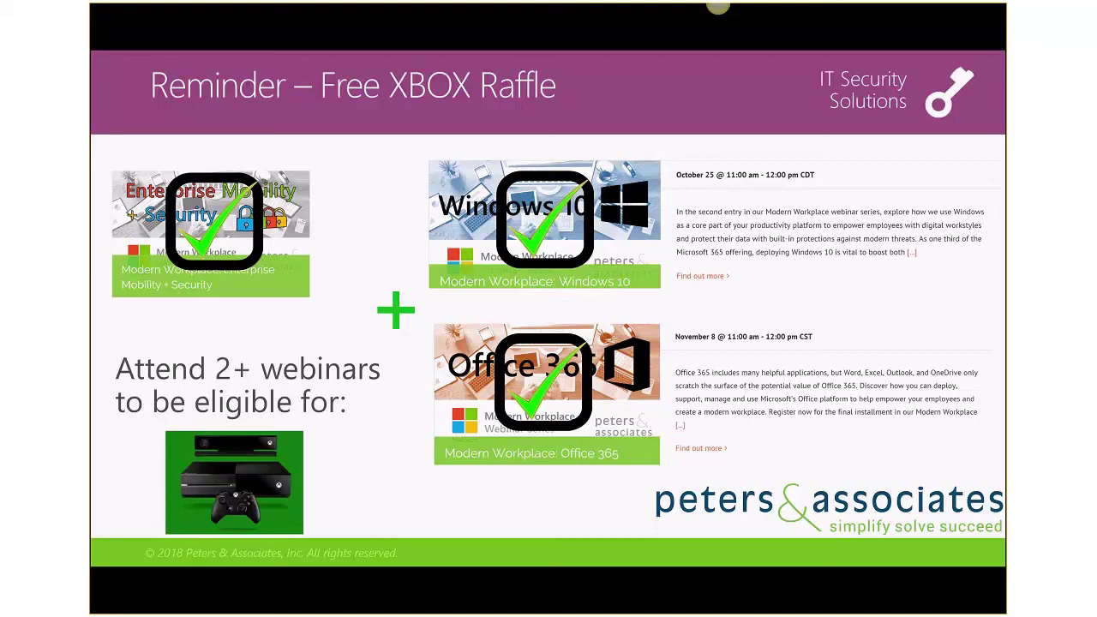
- Advance to the Events, Webinars & Blogs slide listing peters.com/events and peters.com/blog
key(Right)
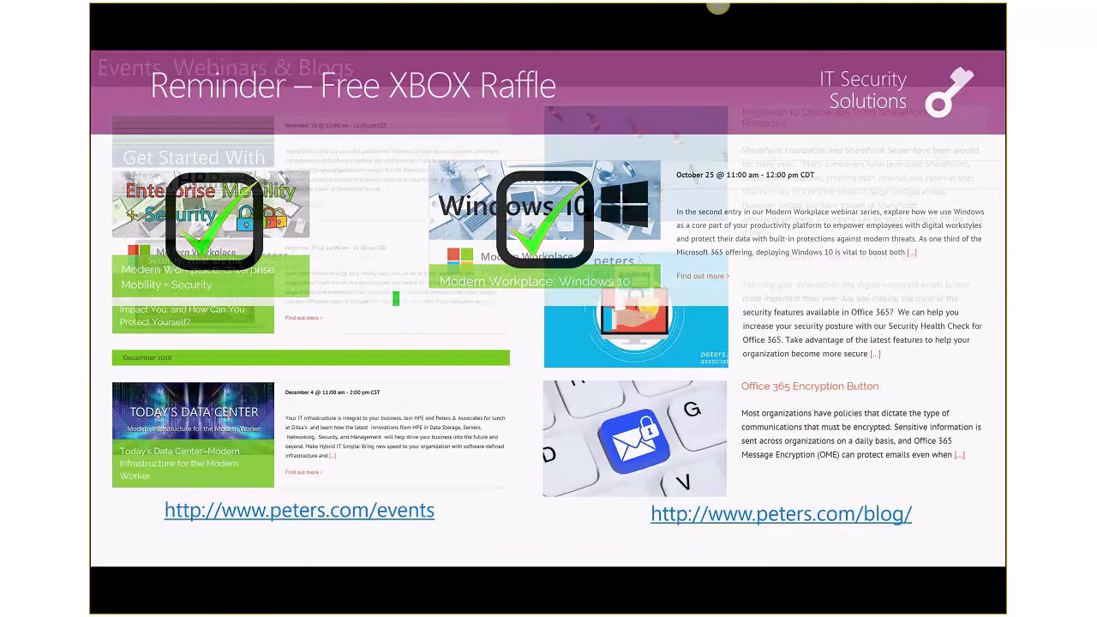